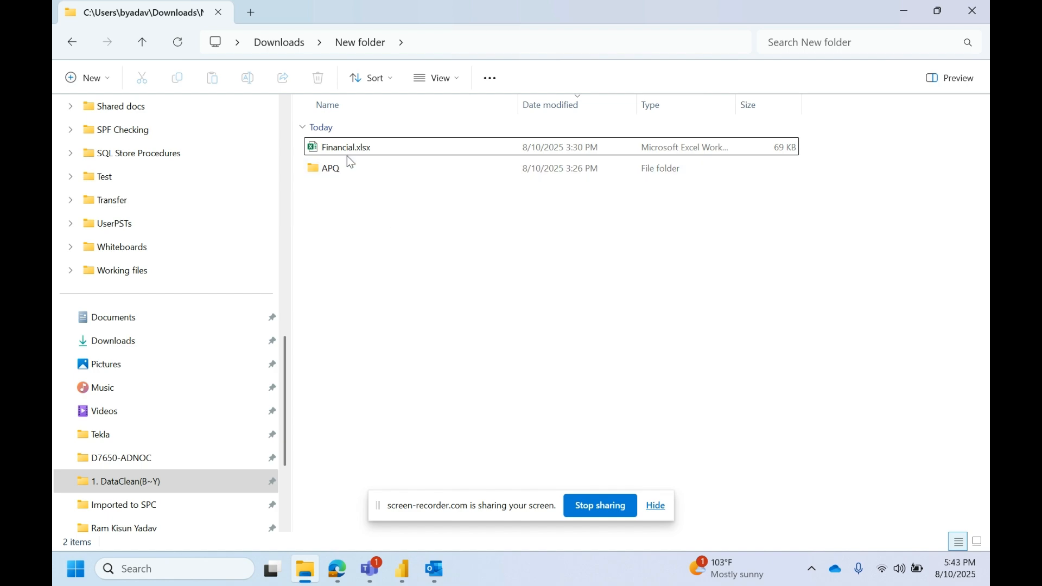
# Open Financial.xlsx from the New folder and look across its columns from Segment to Year
pyautogui.doubleClick(352, 160)
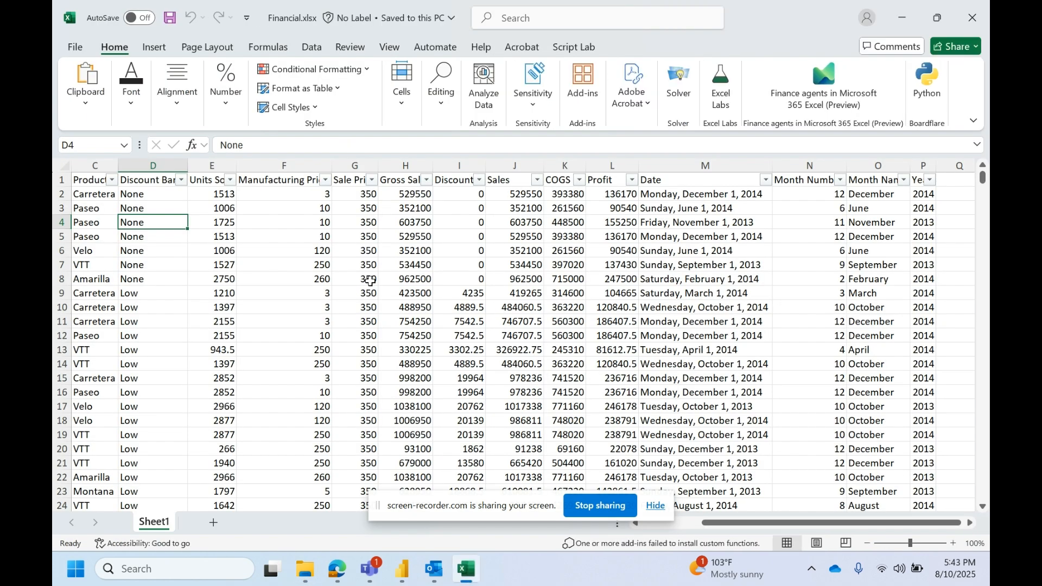
pyautogui.click(362, 279)
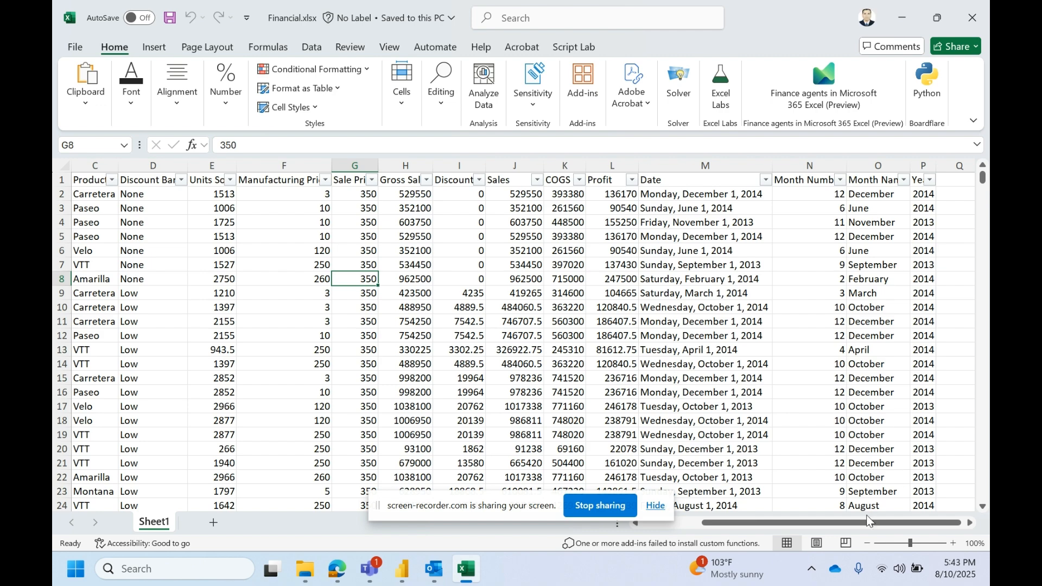
pyautogui.moveTo(867, 524); pyautogui.dragTo(757, 548)
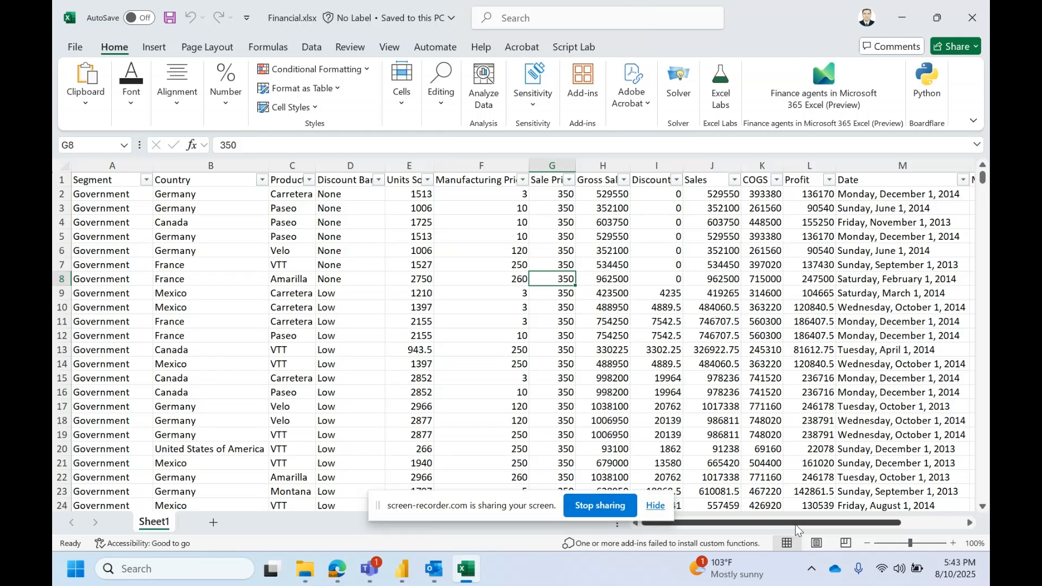
pyautogui.moveTo(795, 524); pyautogui.dragTo(864, 524)
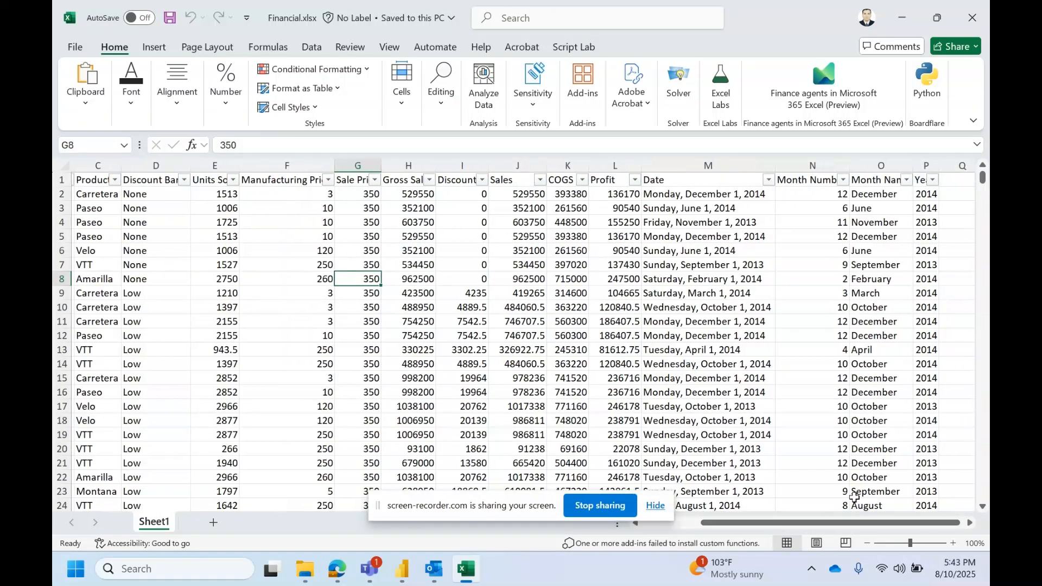
# Check which values can be filtered in the Month Name and Year columns, leaving the data unfiltered
pyautogui.click(906, 179)
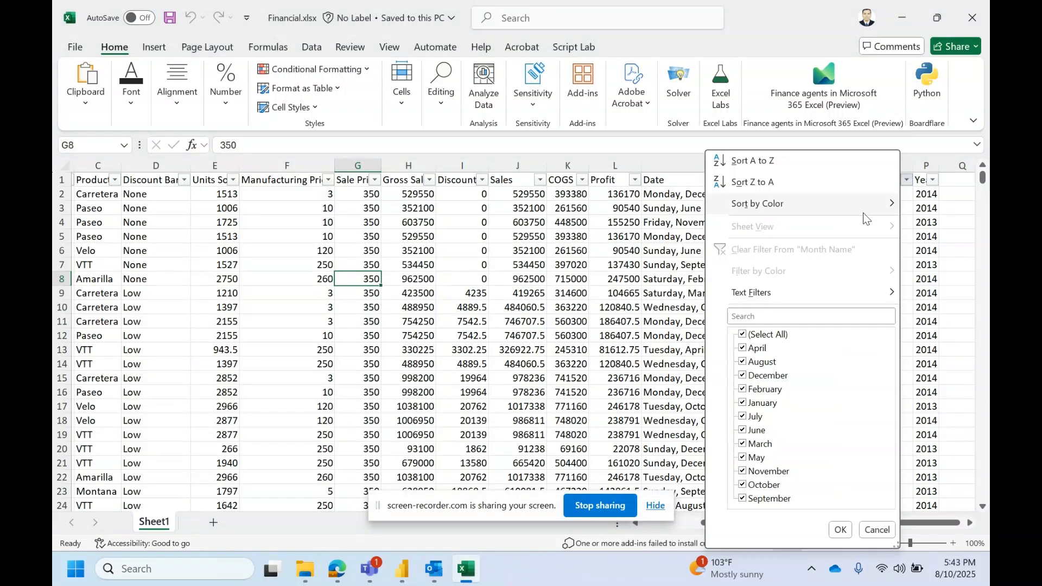
pyautogui.click(766, 335)
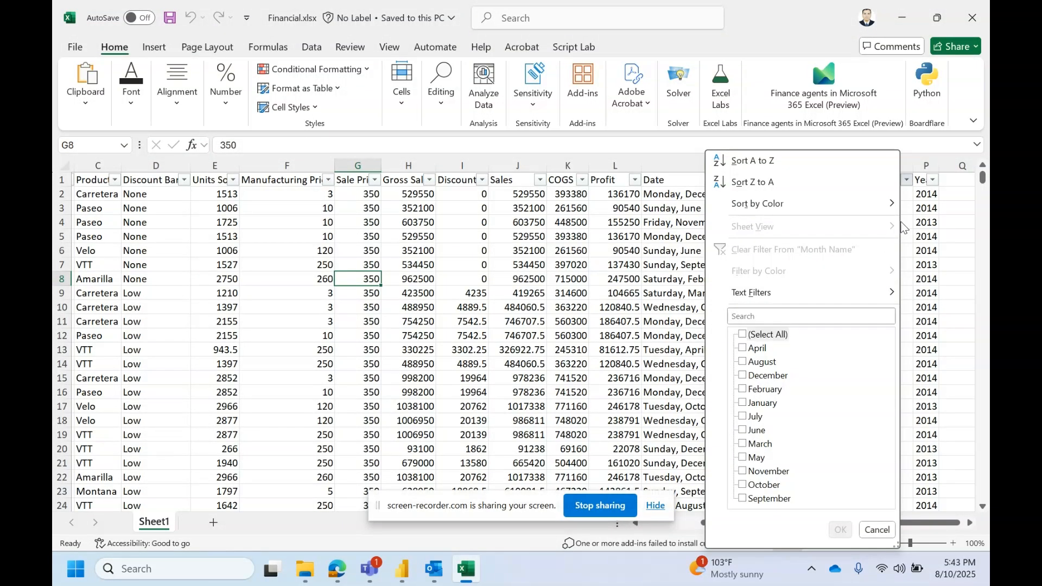
pyautogui.click(933, 218)
pyautogui.click(932, 180)
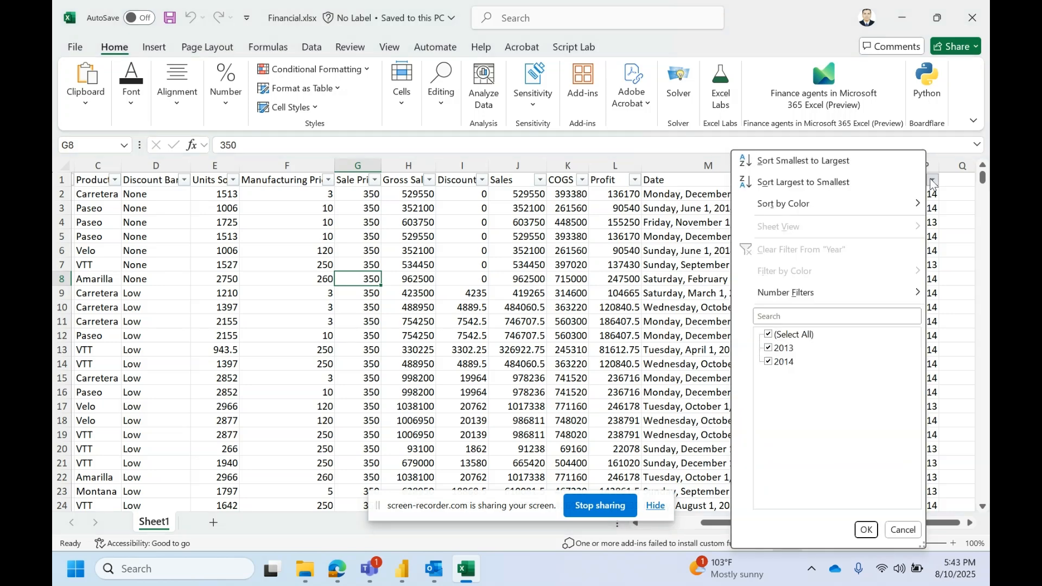
pyautogui.click(865, 529)
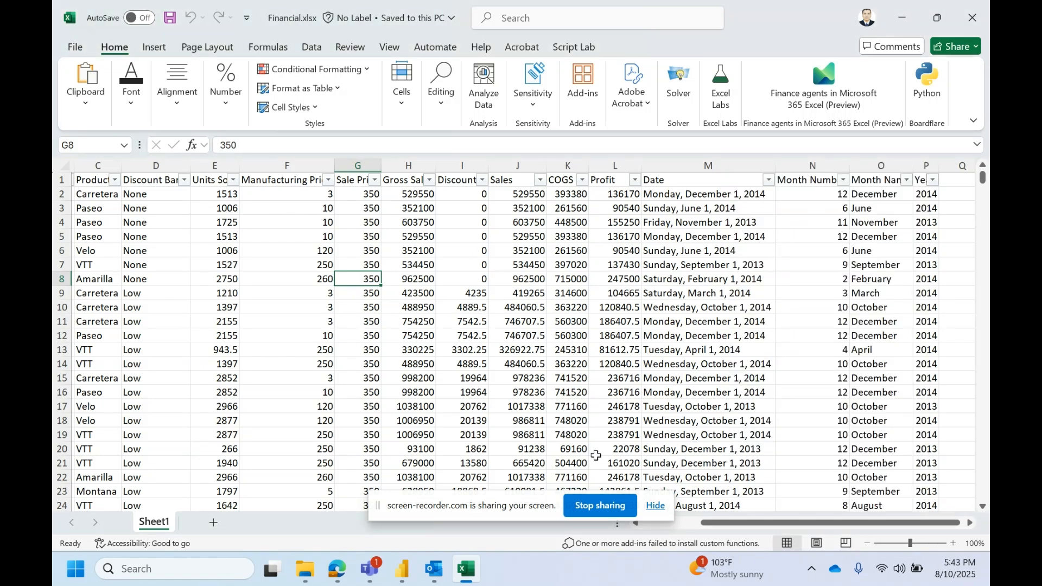
# Check which values can be filtered in the Country and Product columns without applying a filter
pyautogui.moveTo(713, 524); pyautogui.dragTo(646, 522)
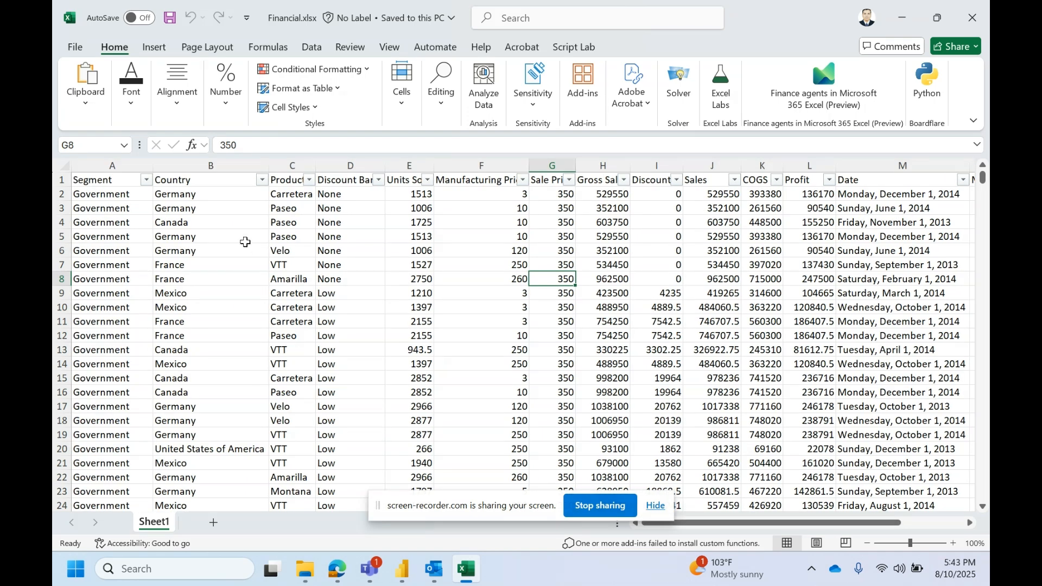
pyautogui.click(262, 179)
pyautogui.click(399, 261)
pyautogui.click(309, 179)
pyautogui.click(355, 266)
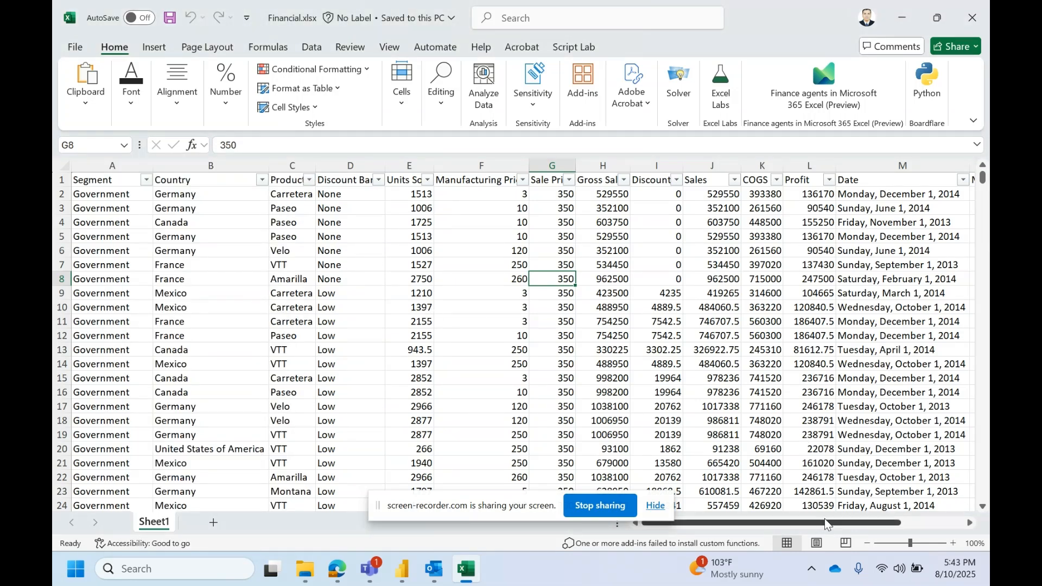
# Jump to the last data column in row 12 to view the table's extent and close the Financial workbook
pyautogui.moveTo(824, 531)
pyautogui.mouseDown()
pyautogui.moveTo(899, 524)
pyautogui.moveTo(820, 522)
pyautogui.mouseUp()
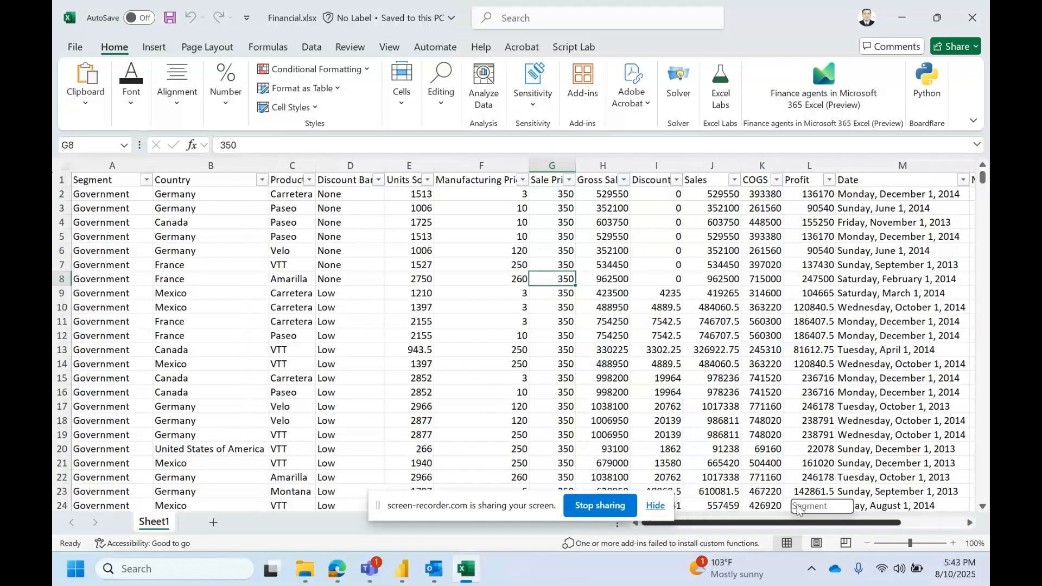
pyautogui.click(572, 332)
pyautogui.hotkey('ctrl', 'Right')
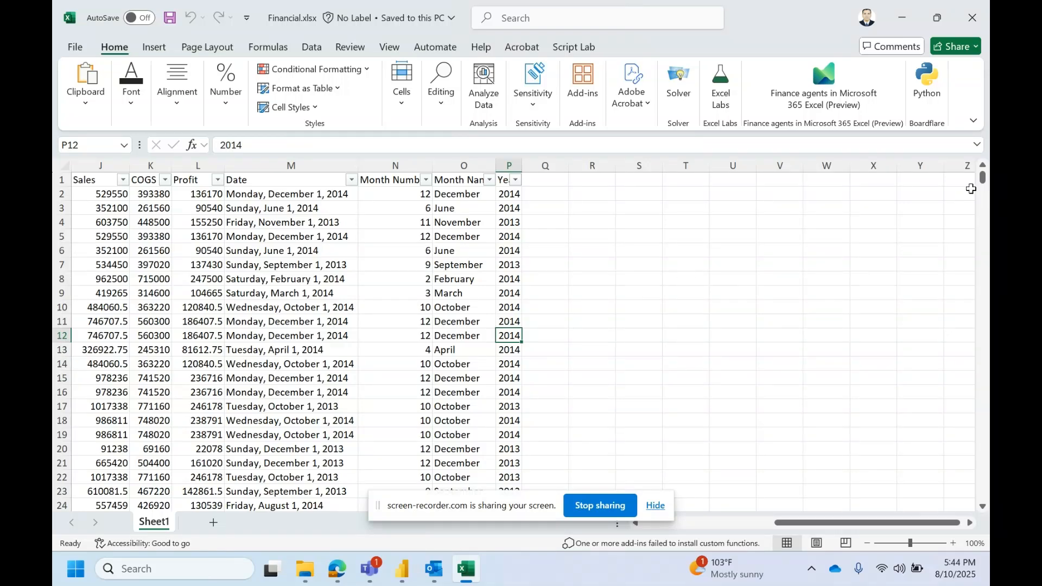
pyautogui.click(971, 7)
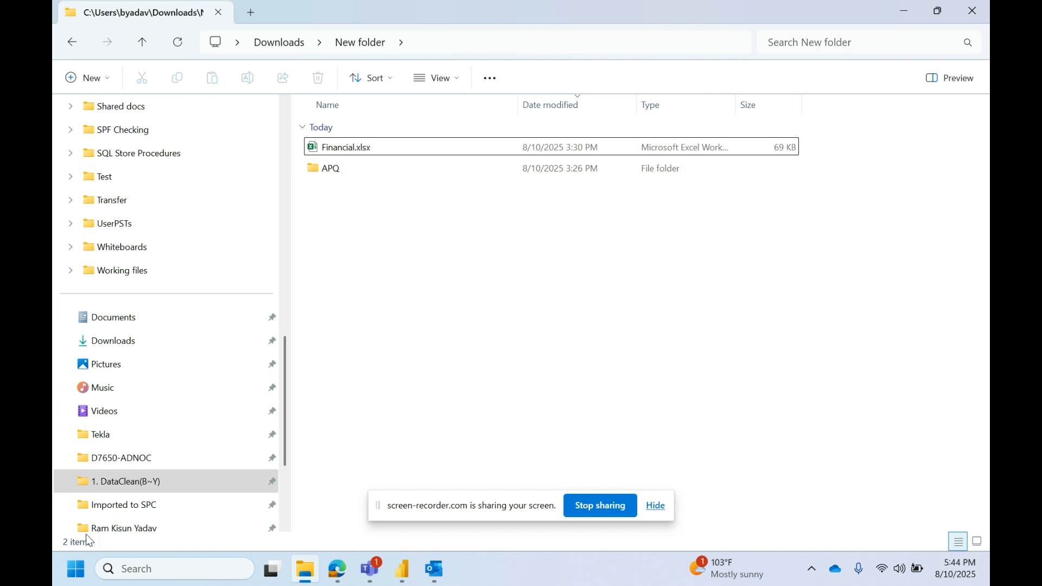
# Launch Excel with the run command "excel" and create a blank workbook with cell A1 selected
pyautogui.press('super+r')
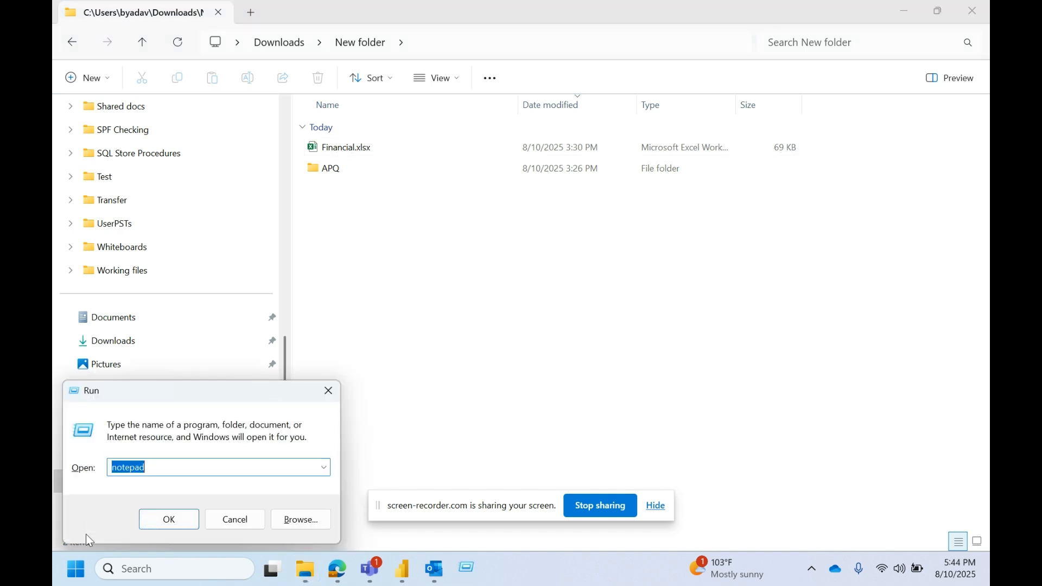
pyautogui.write('excel')
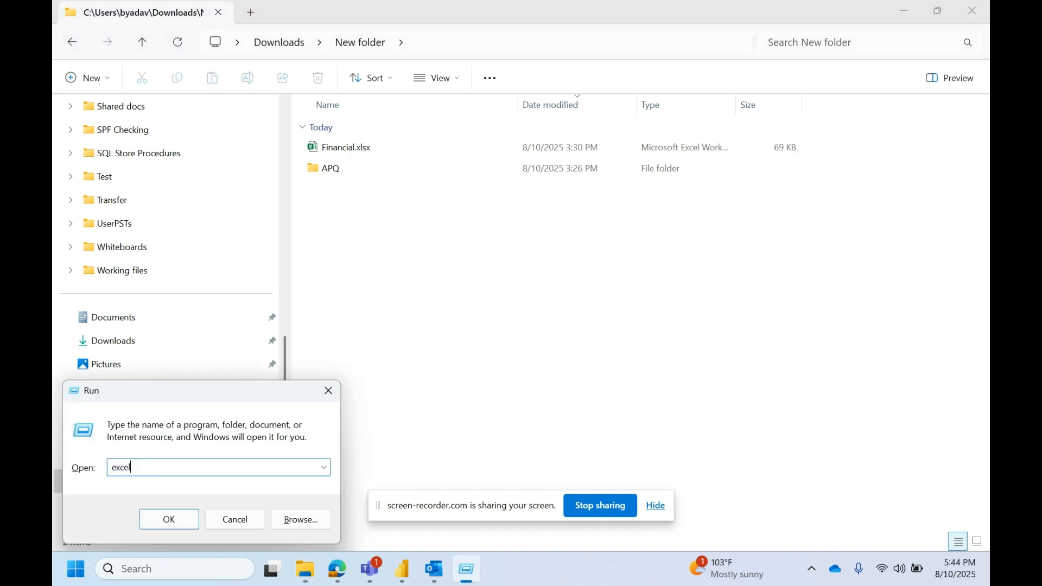
pyautogui.press('Return')
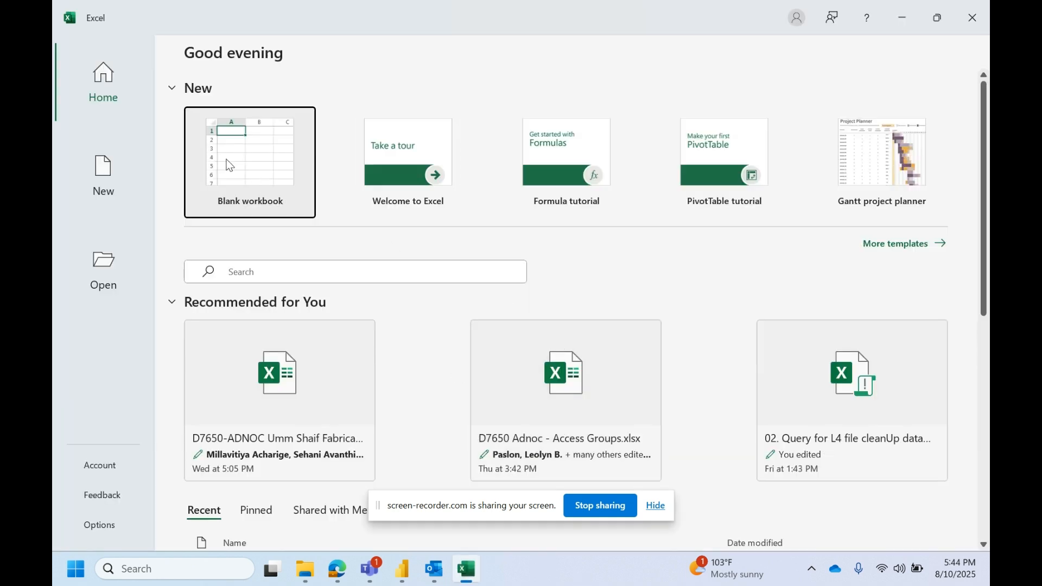
pyautogui.click(230, 165)
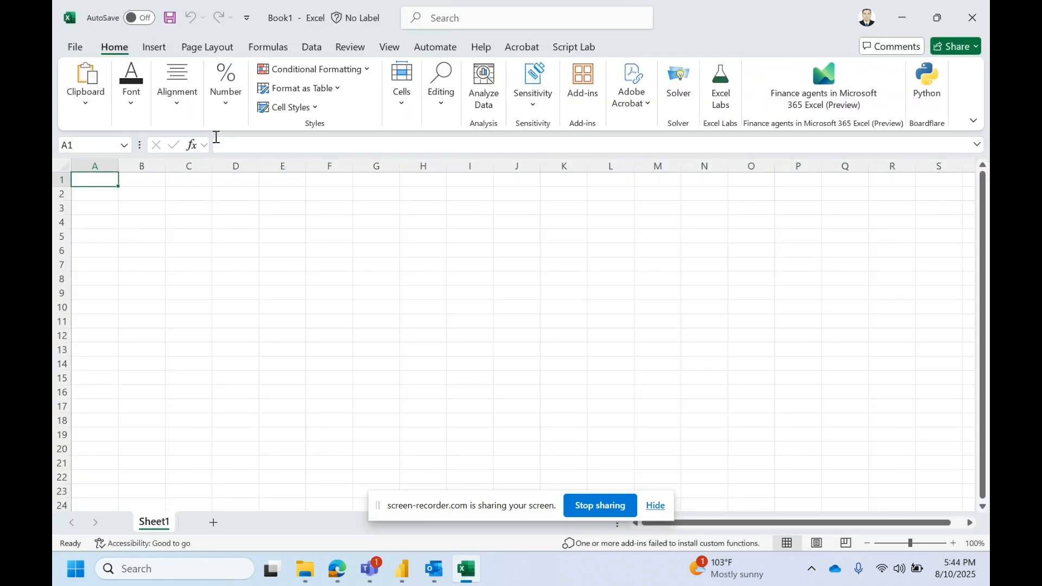
pyautogui.click(340, 332)
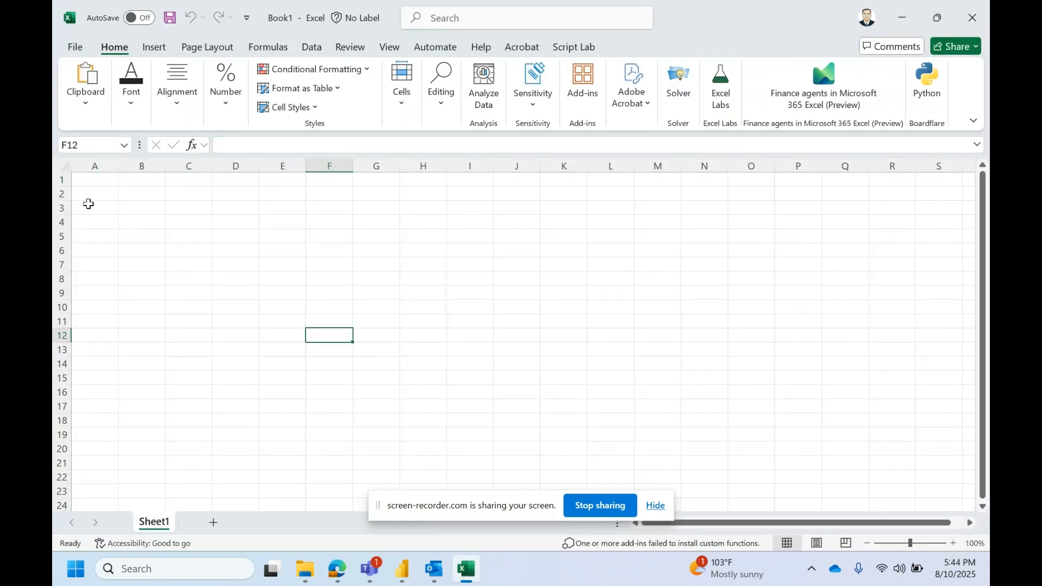
pyautogui.click(110, 175)
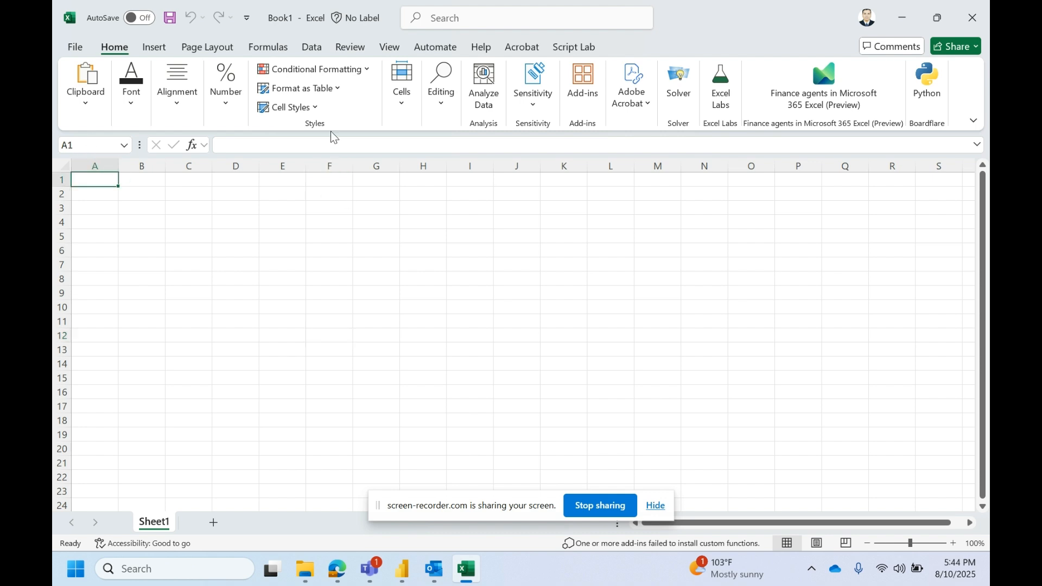
# Get data from an Excel workbook file, choosing Financial.xlsx in New folder under Downloads as the source
pyautogui.click(324, 43)
pyautogui.click(87, 103)
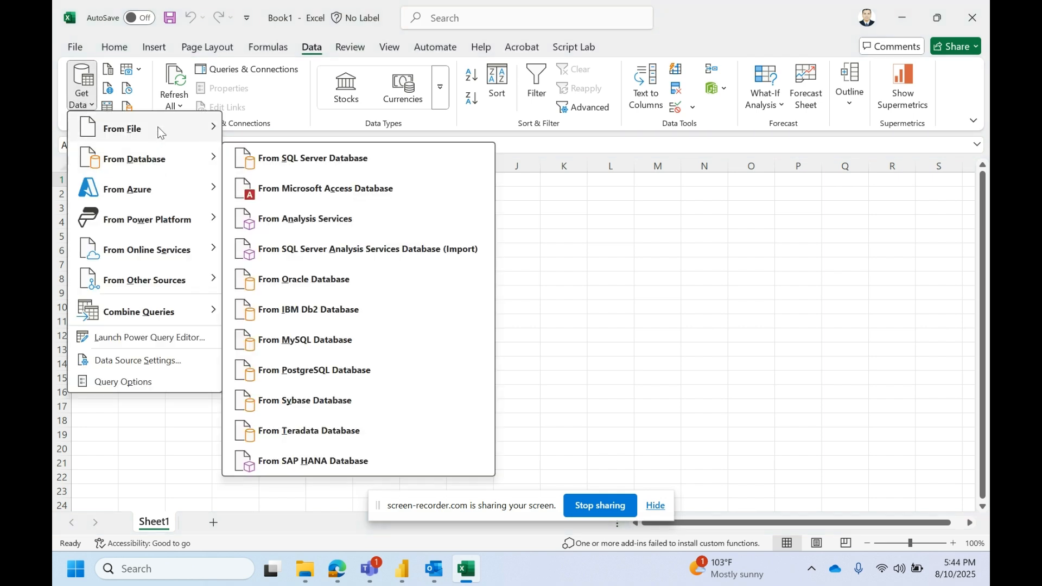
pyautogui.moveTo(162, 129)
pyautogui.click(293, 128)
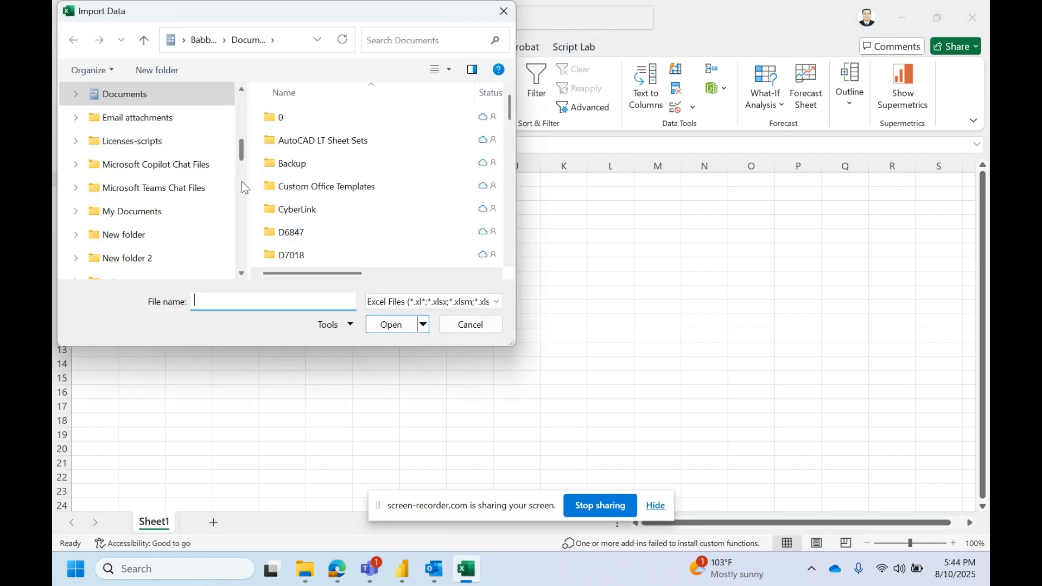
pyautogui.moveTo(242, 148); pyautogui.dragTo(263, 229)
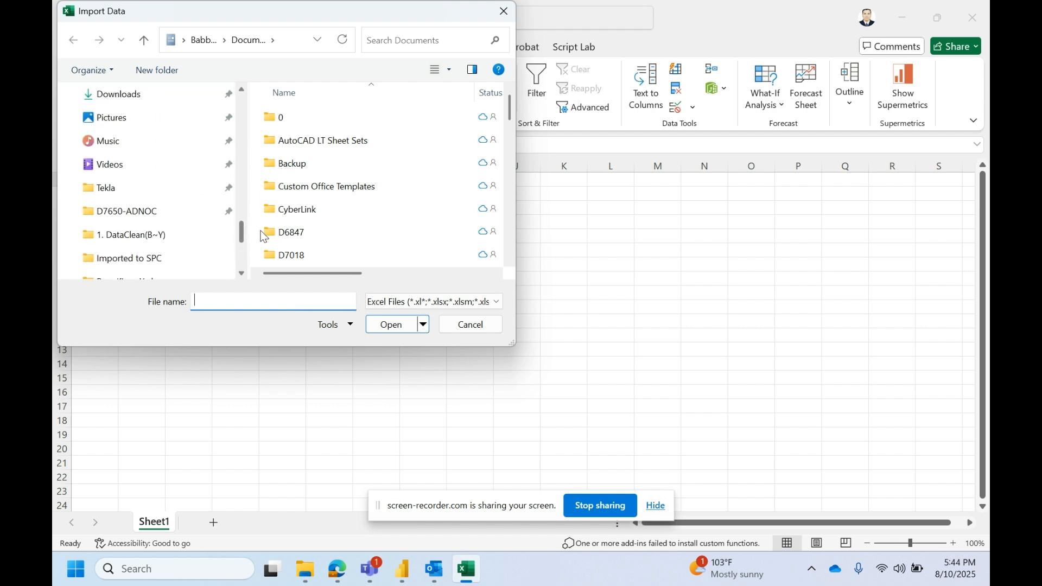
pyautogui.click(119, 96)
pyautogui.doubleClick(345, 155)
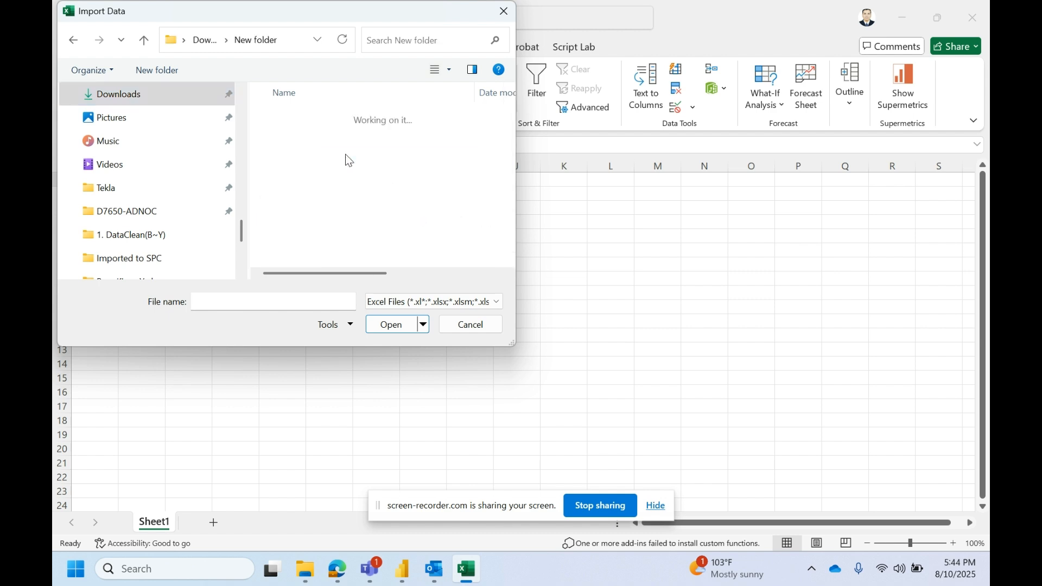
pyautogui.click(345, 157)
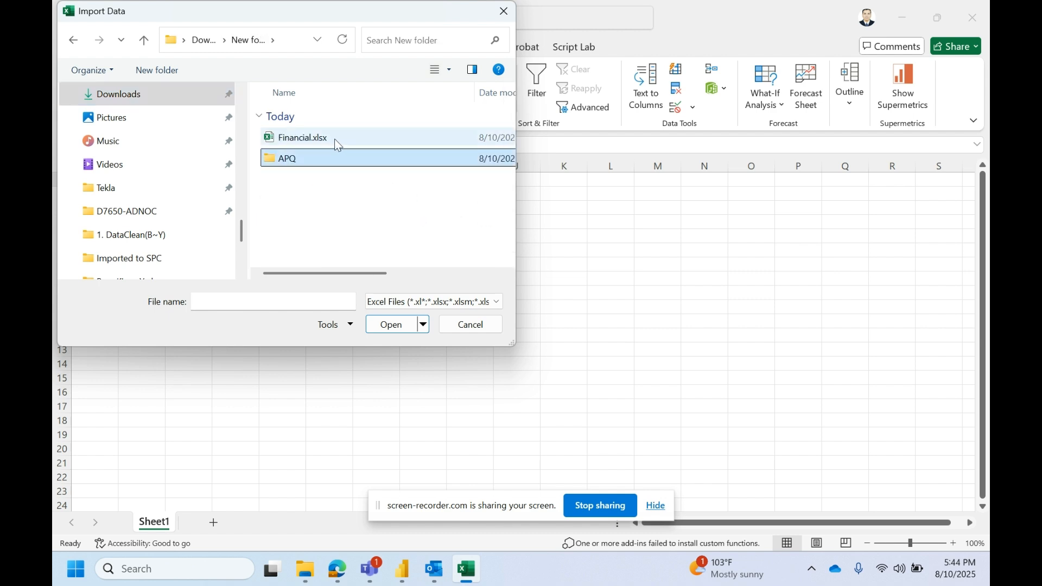
pyautogui.click(335, 140)
pyautogui.click(404, 323)
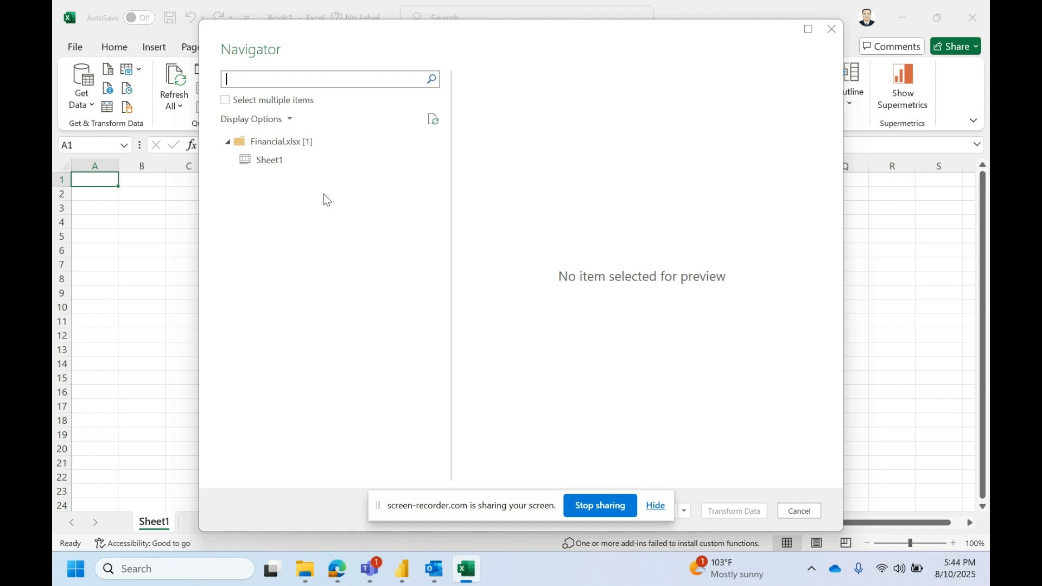
# Choose Sheet1 of Financial.xlsx and open it for transformation in the Power Query Editor
pyautogui.click(311, 165)
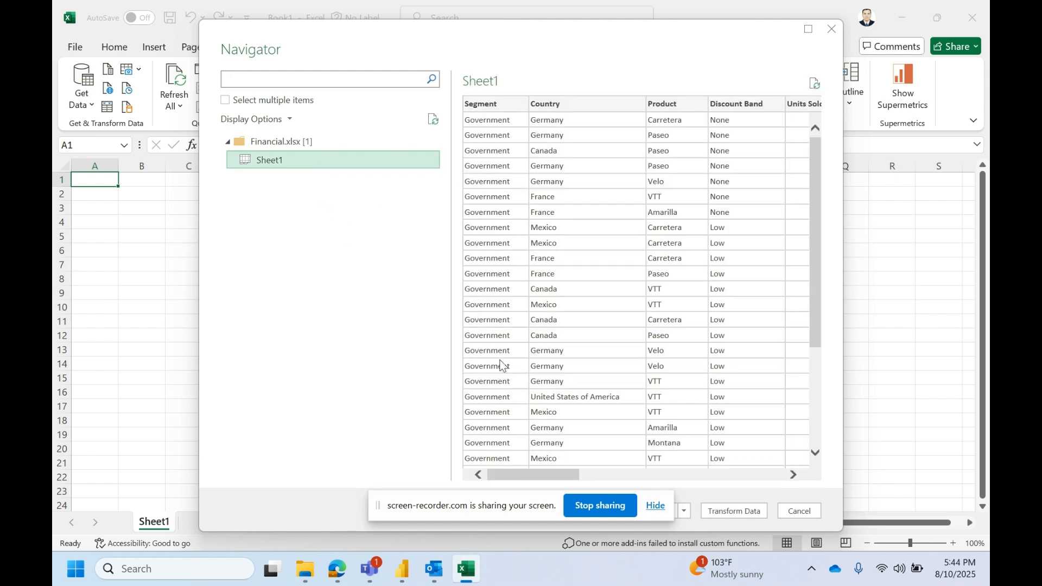
pyautogui.click(716, 514)
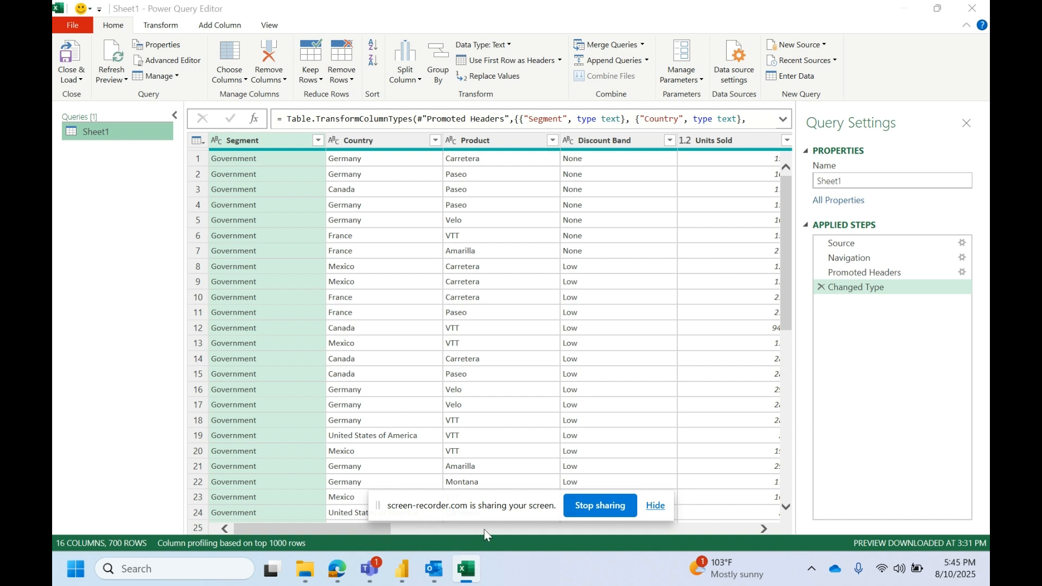
pyautogui.click(700, 80)
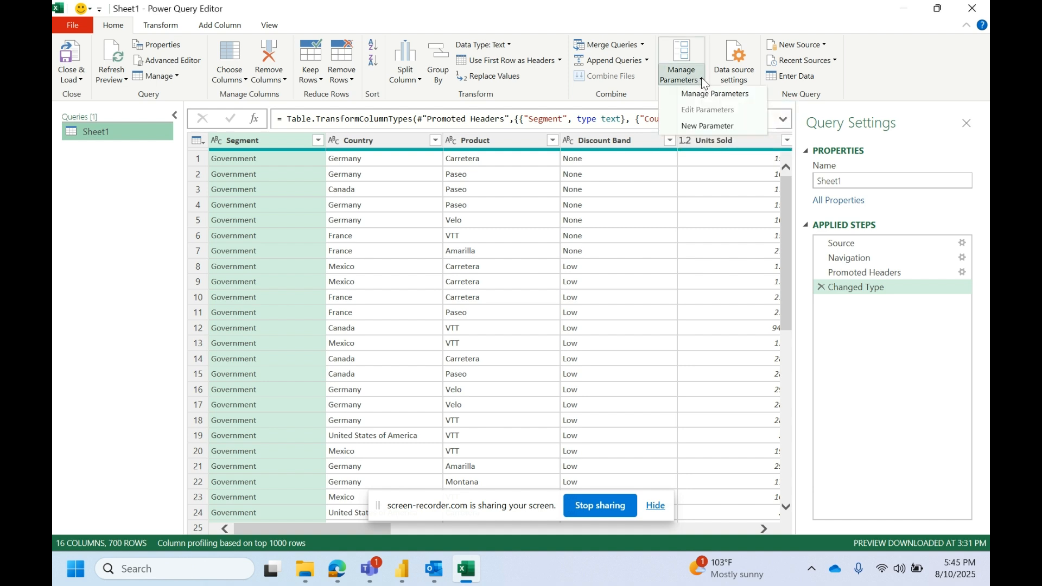
pyautogui.click(53, 253)
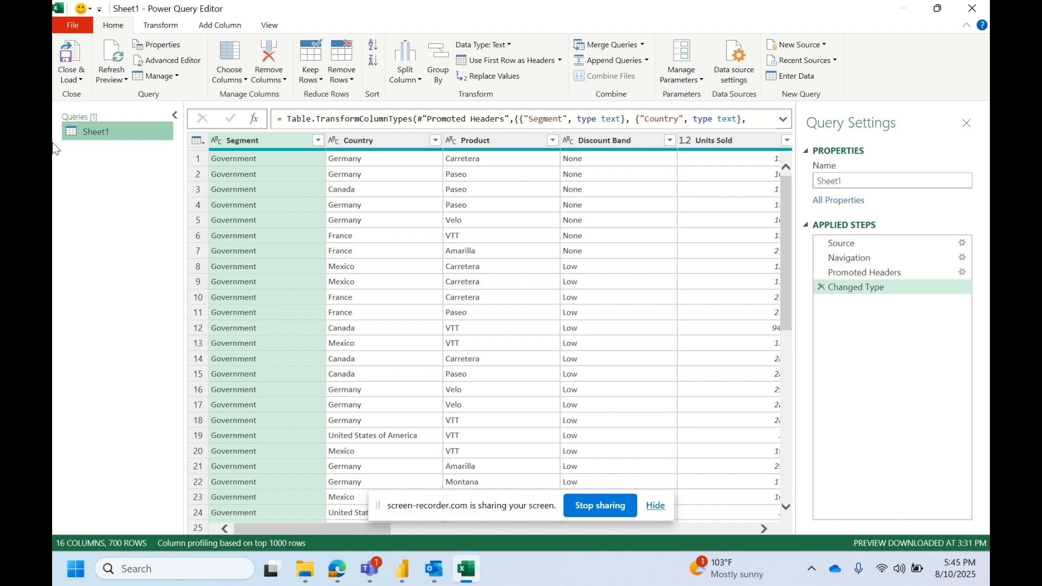
# Close the query editor and load the query as a table into the existing worksheet at Sheet1 cell A1
pyautogui.click(79, 80)
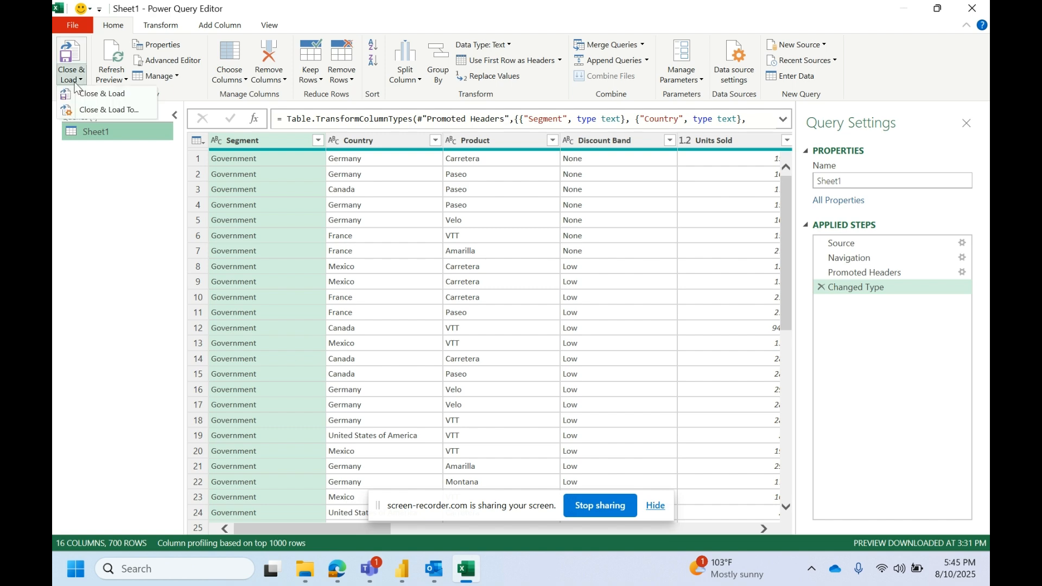
pyautogui.click(105, 111)
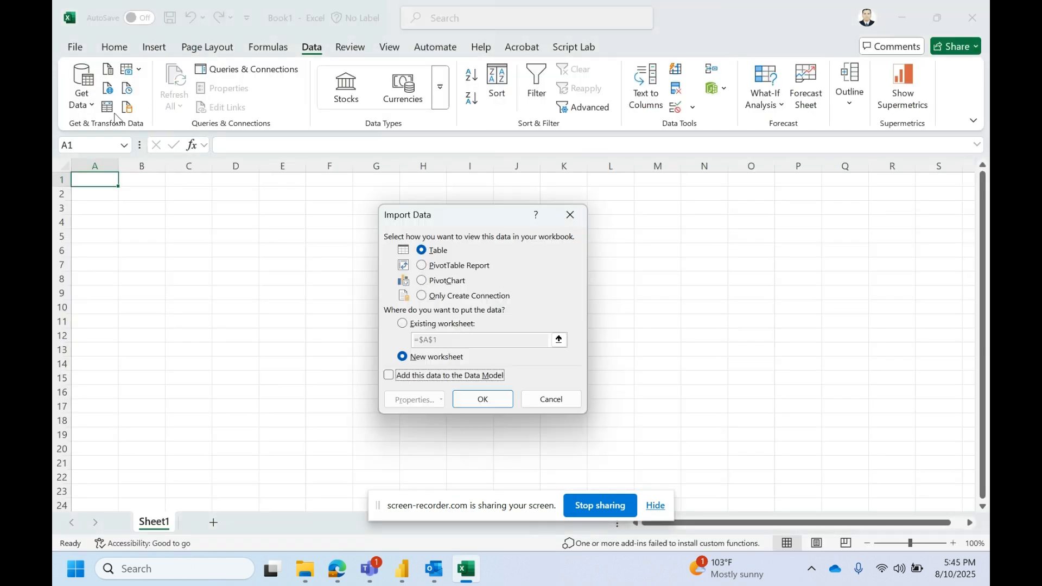
pyautogui.click(425, 324)
pyautogui.click(94, 181)
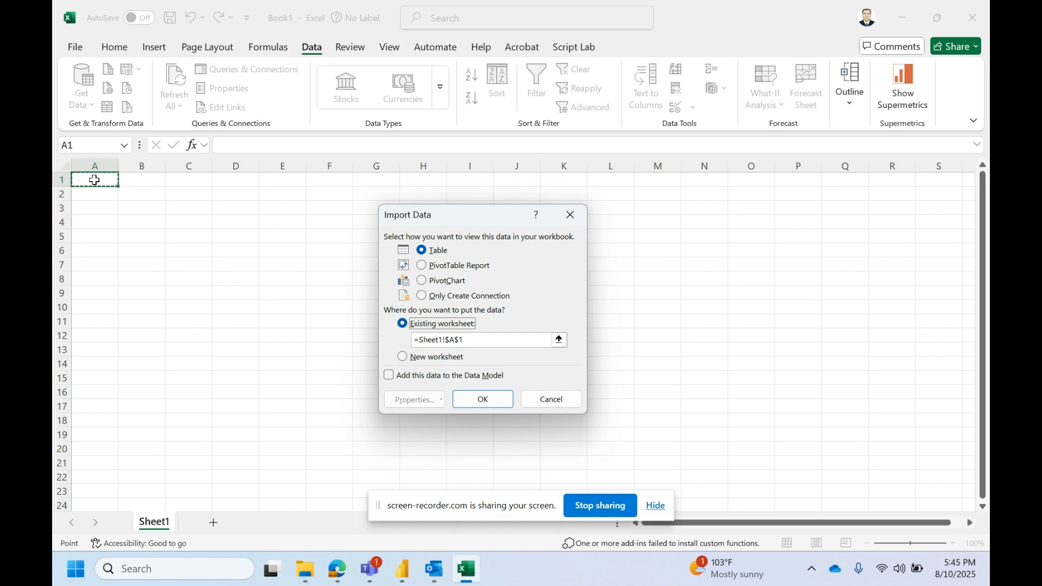
pyautogui.click(495, 401)
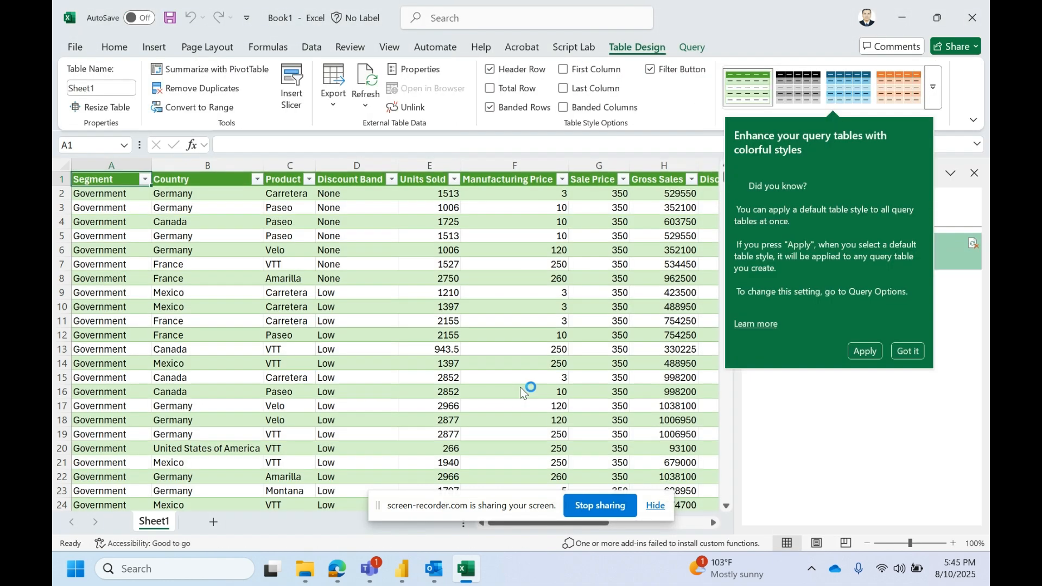
# Dismiss the tip about colorful query table styles without applying a default style
pyautogui.click(908, 352)
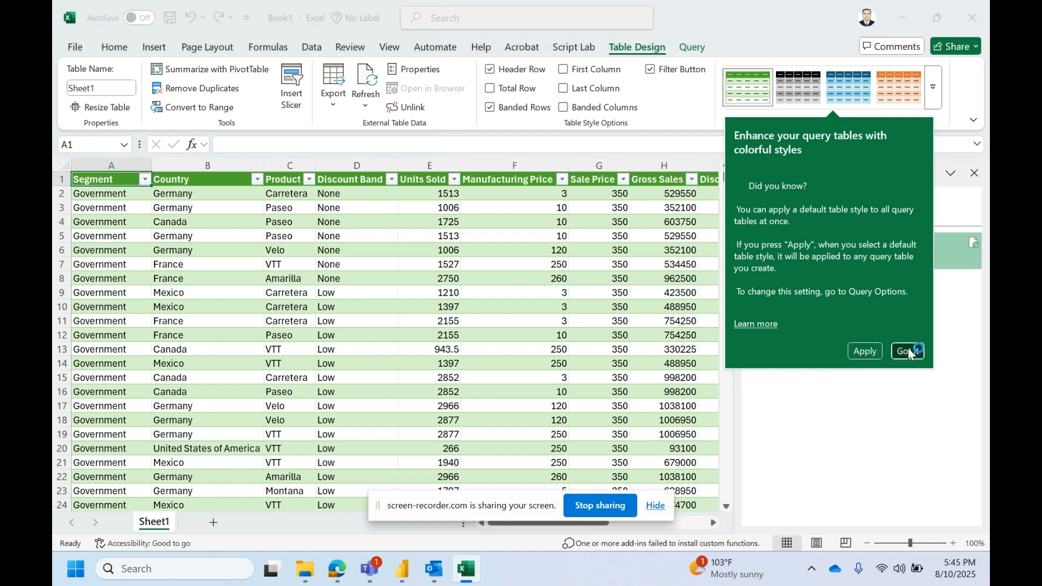
pyautogui.click(950, 174)
pyautogui.click(608, 257)
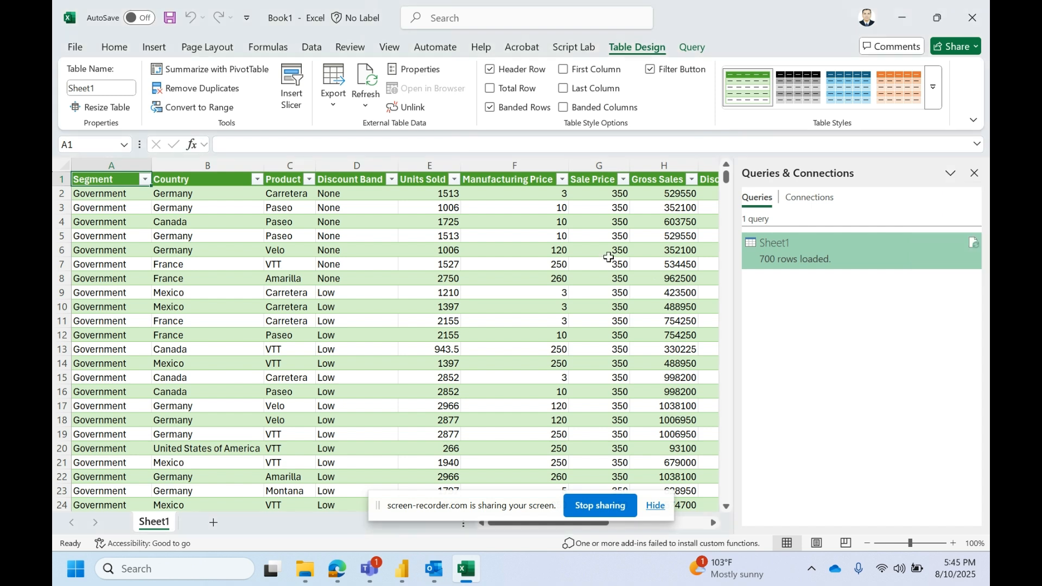
# Copy the table's header row from Segment to Year and paste it transposed at cell A1 of a new worksheet
pyautogui.click(201, 179)
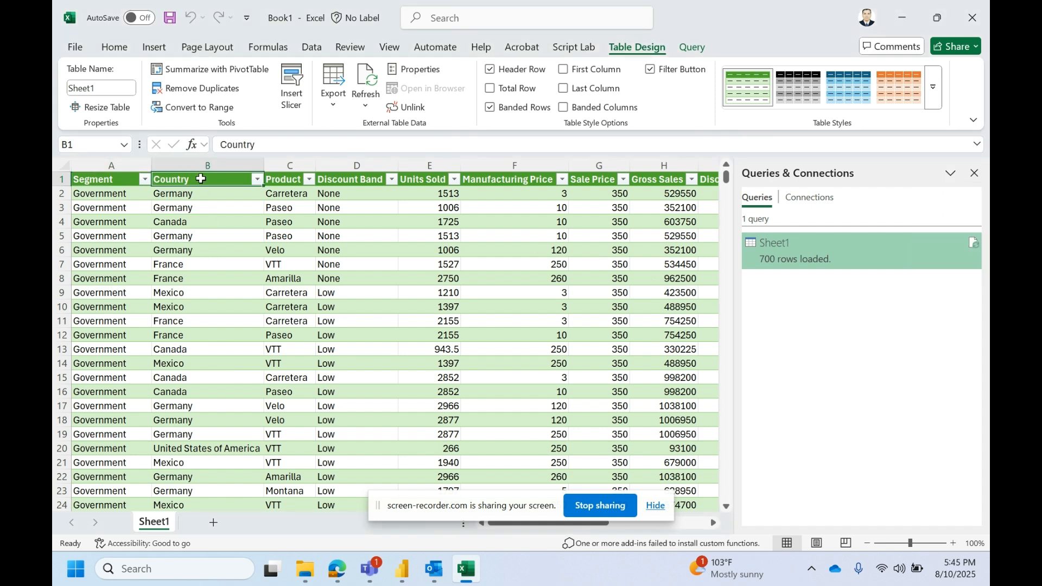
pyautogui.press('Left')
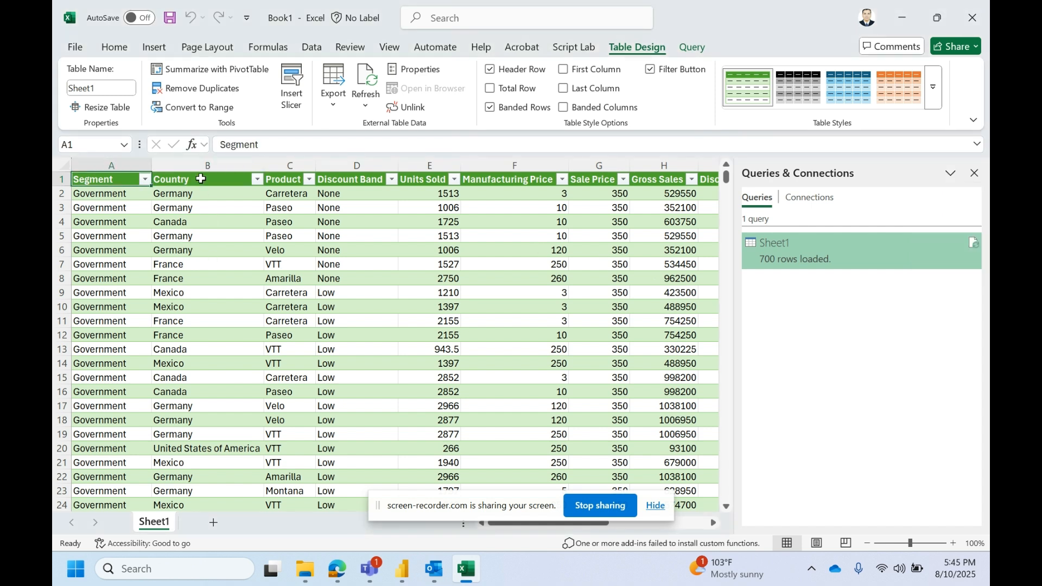
pyautogui.hotkey('ctrl', 'shift', 'Right')
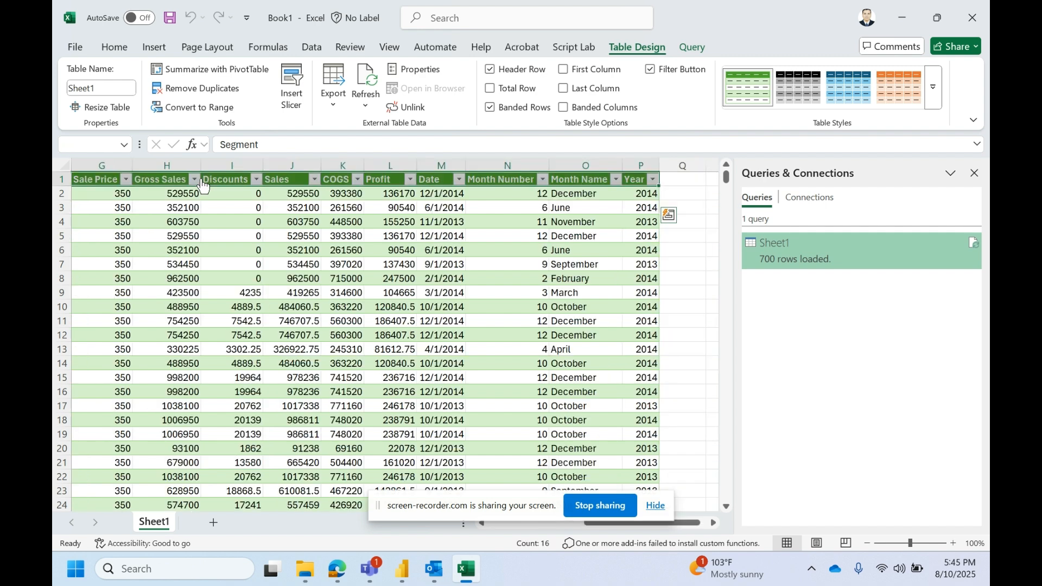
pyautogui.hotkey('ctrl', 'c')
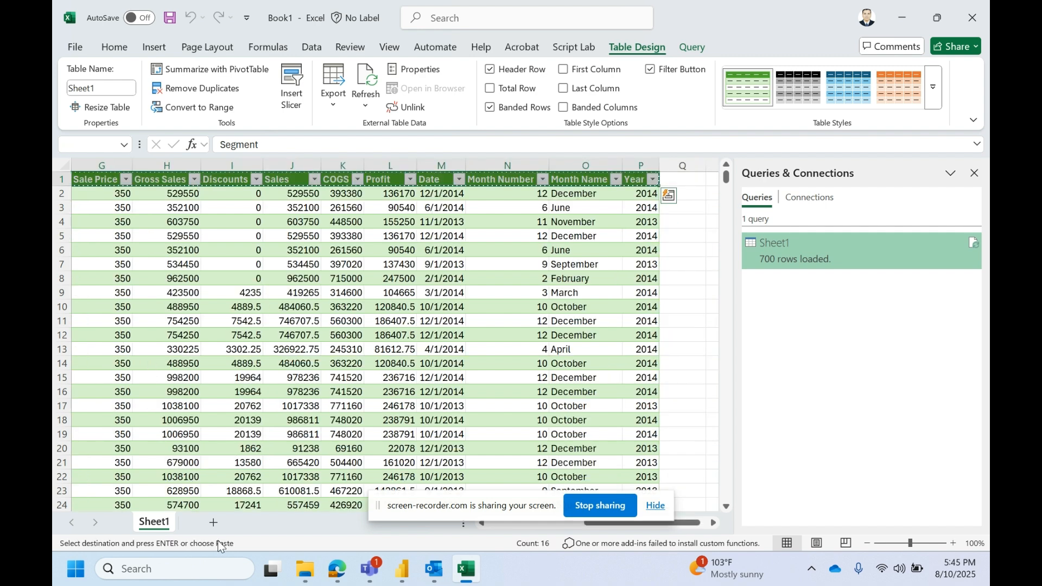
pyautogui.click(219, 523)
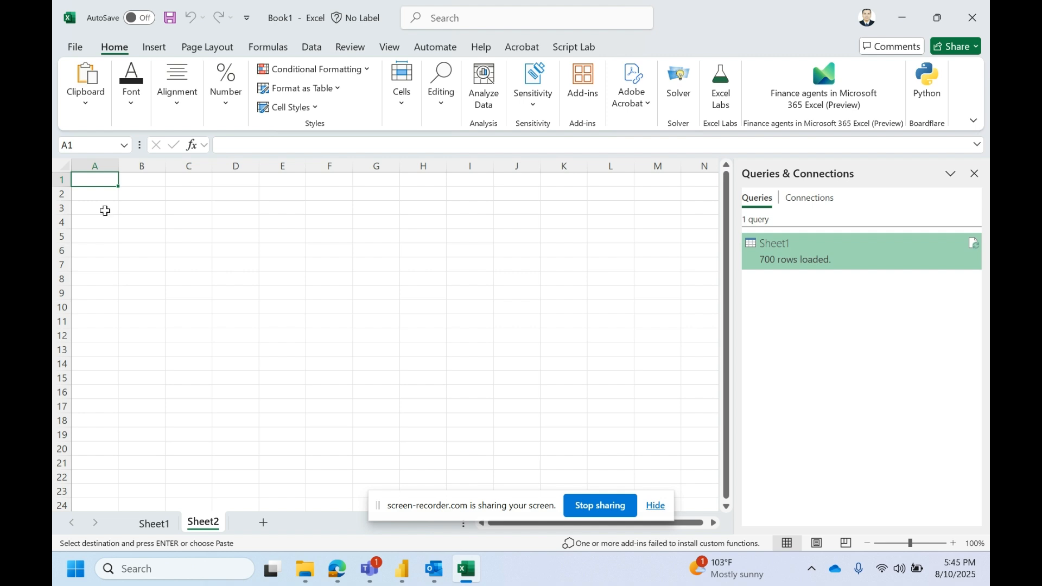
pyautogui.rightClick(105, 180)
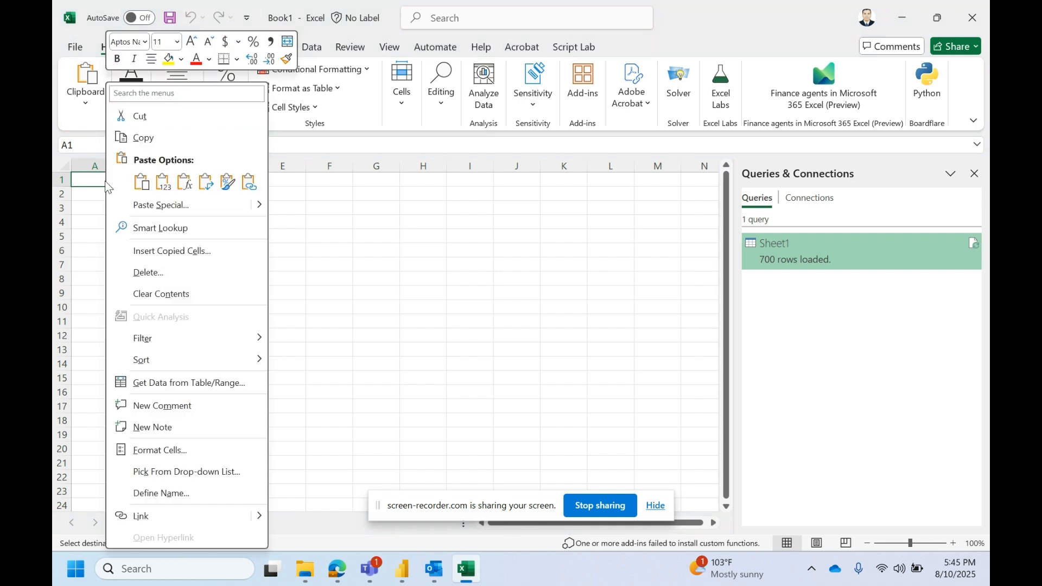
pyautogui.click(195, 187)
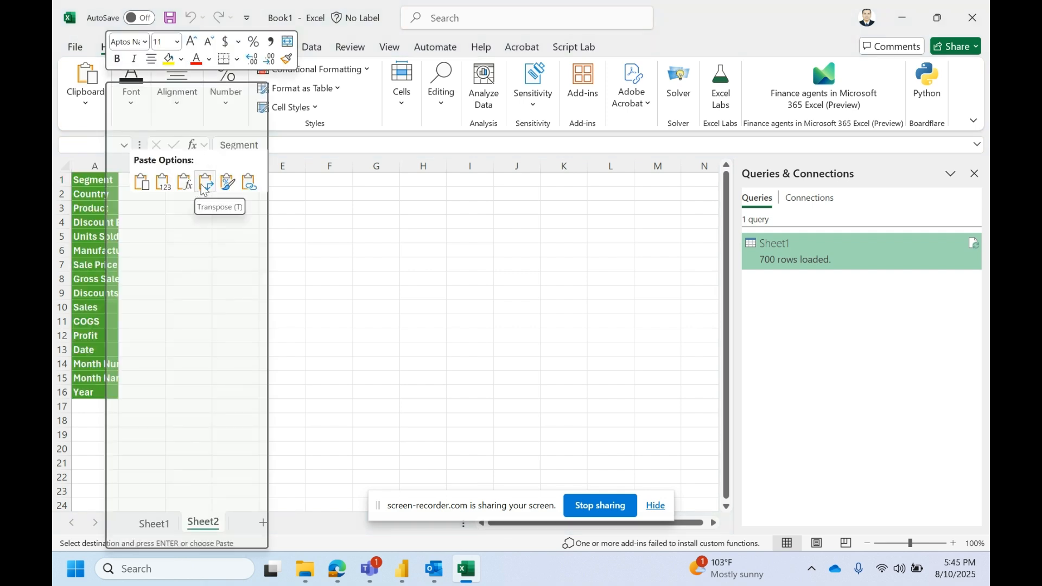
pyautogui.click(205, 182)
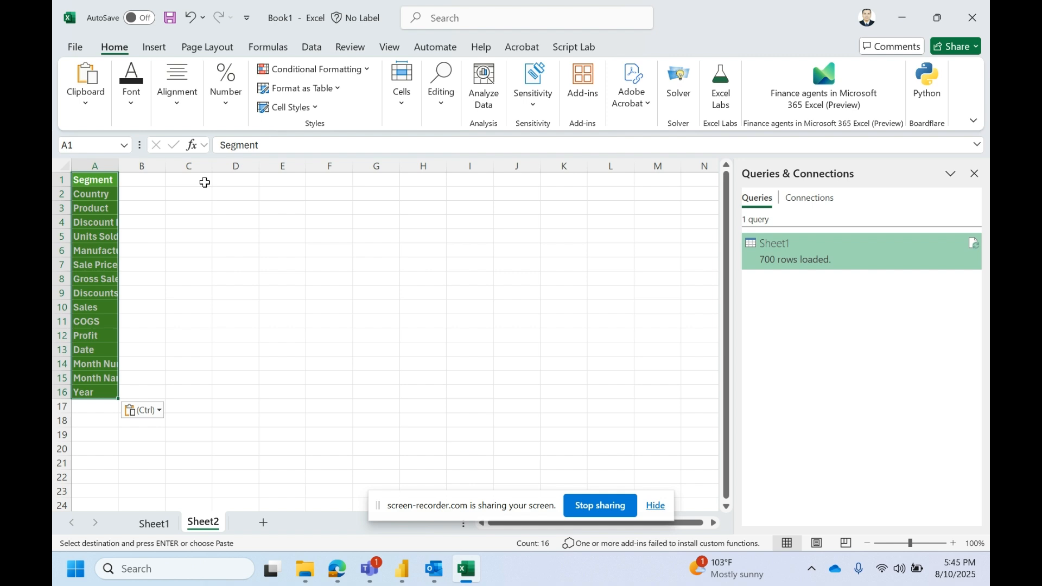
# Autofit column A to the width of the pasted headers
pyautogui.doubleClick(123, 171)
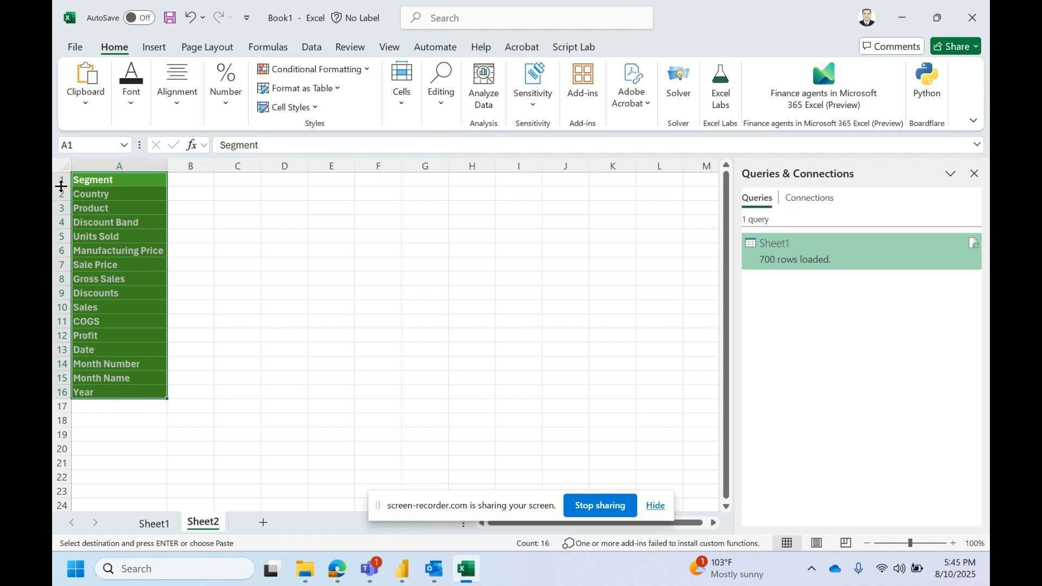
pyautogui.moveTo(62, 183); pyautogui.dragTo(61, 179)
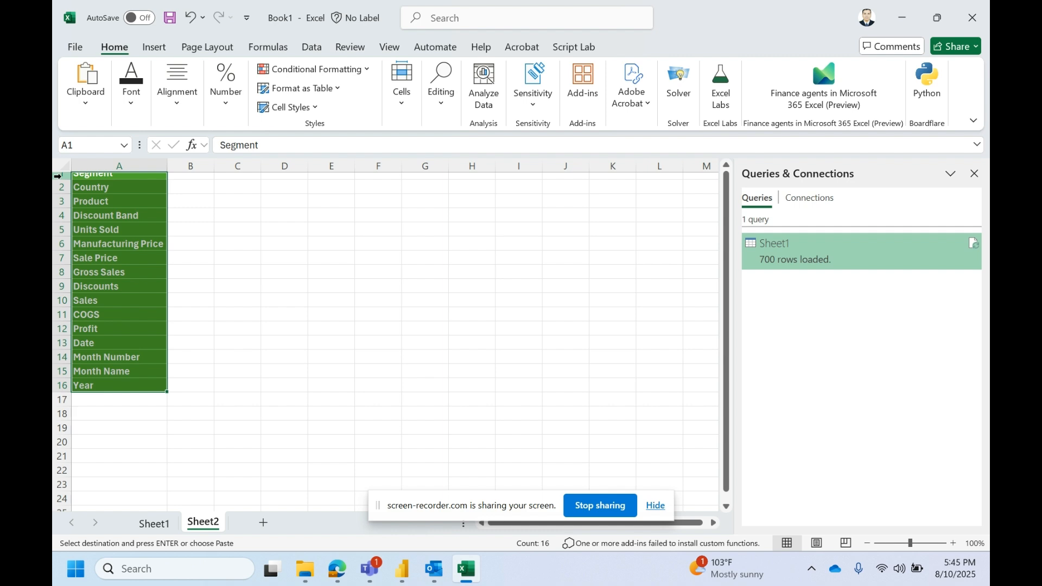
pyautogui.hotkey('ctrl', 'z')
# Delete the rows of all listed headers except Country, Product, Month Name and Year
pyautogui.click(58, 177)
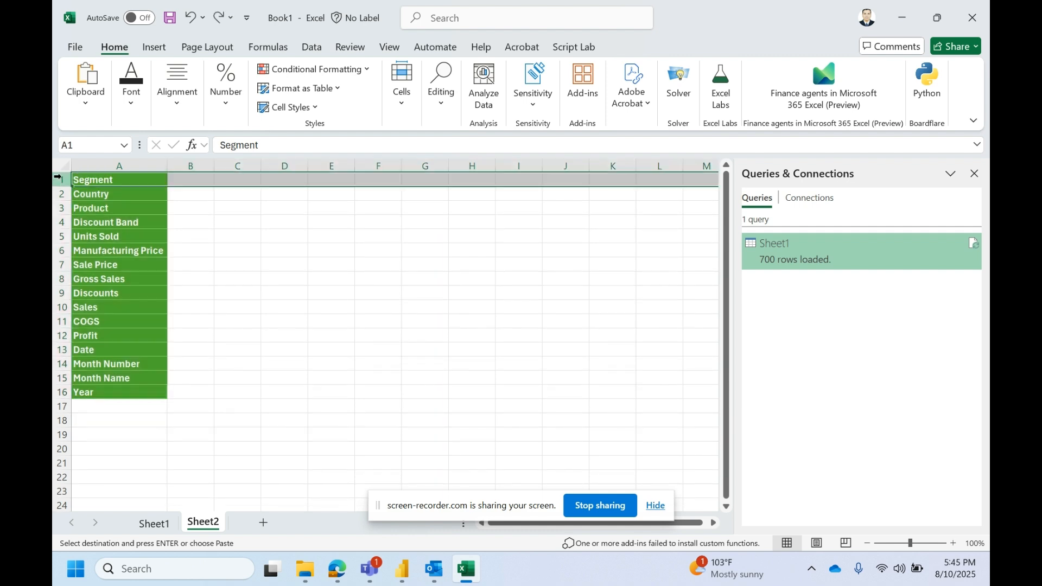
pyautogui.hotkey('ctrl', '-')
pyautogui.click(56, 208)
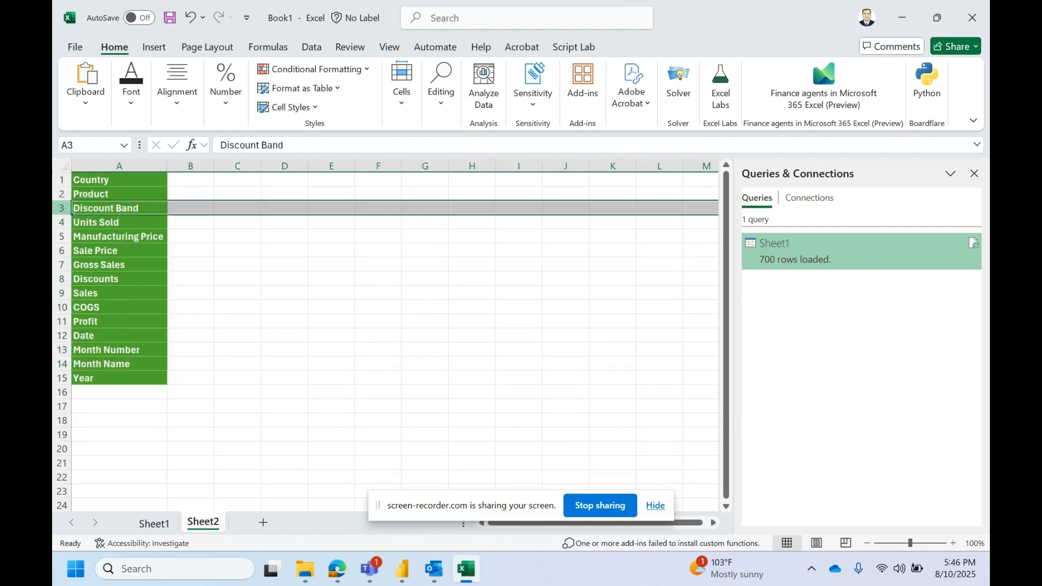
pyautogui.hotkey('ctrl', '-')
pyautogui.hotkey('ctrl', '-')
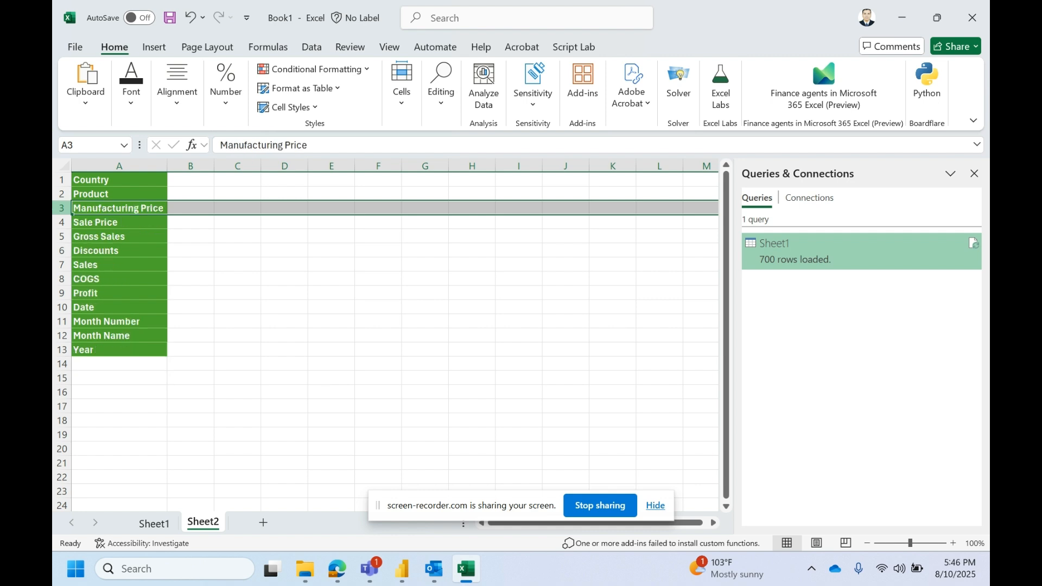
pyautogui.hotkey('ctrl', '-')
pyautogui.hotkey('ctrl', '-')
pyautogui.hotkey('ctrl', '-')
pyautogui.hotkey('ctrl', '-')
pyautogui.hotkey('ctrl', '-')
pyautogui.hotkey('ctrl', '-')
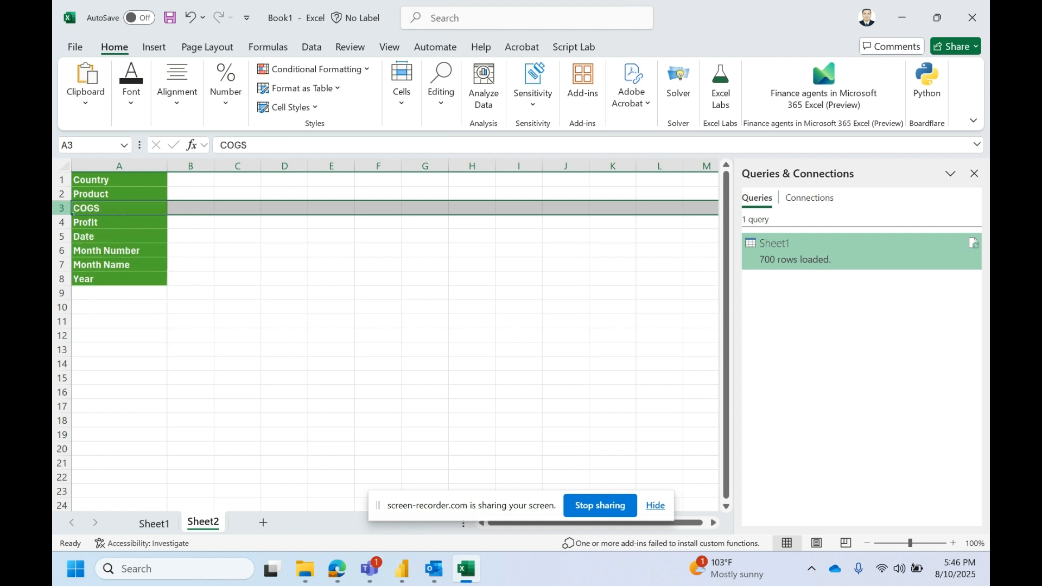
pyautogui.hotkey('ctrl', '-')
pyautogui.hotkey('ctrl', '-')
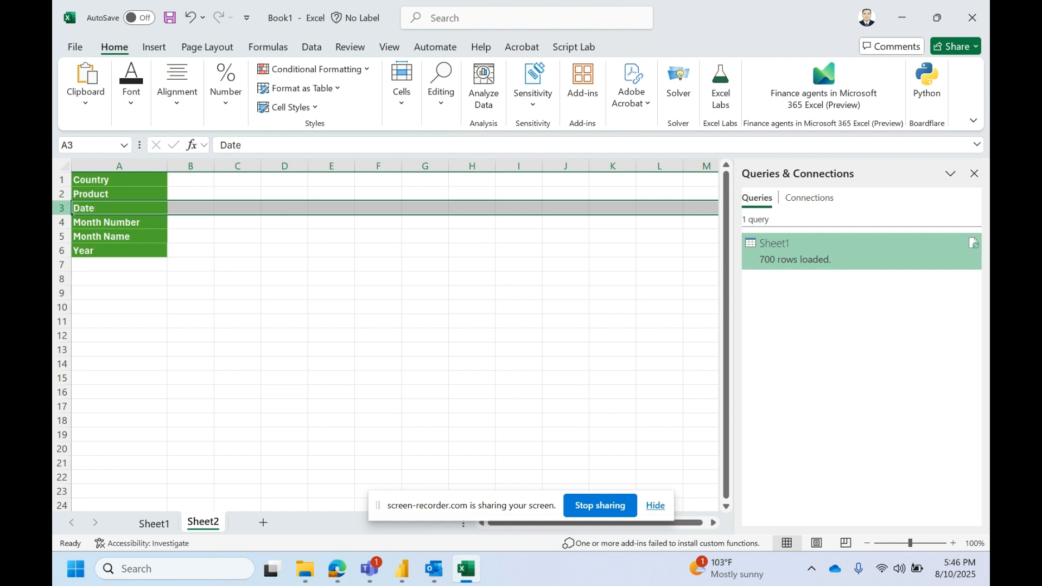
pyautogui.hotkey('ctrl', '-')
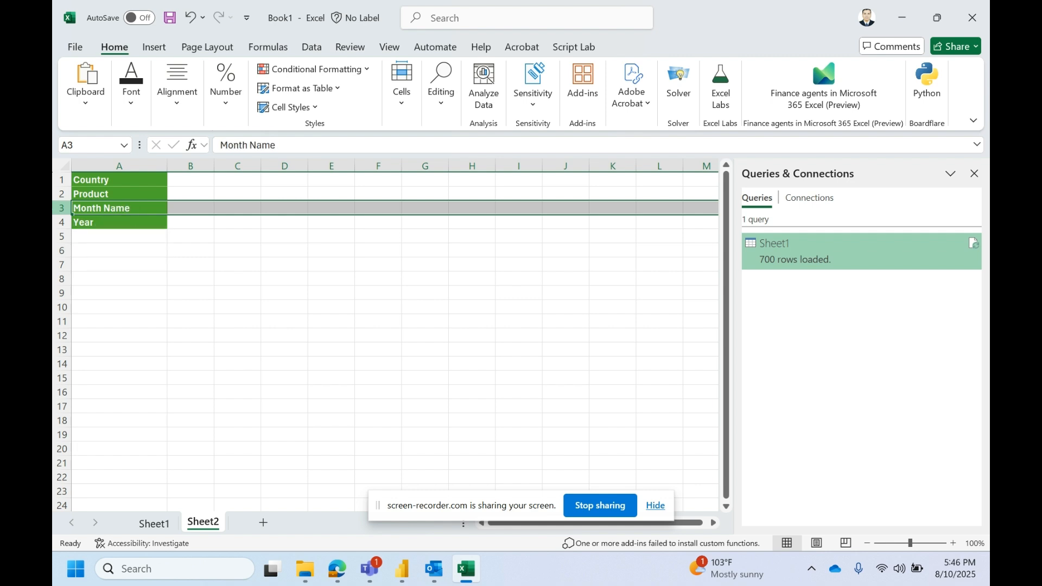
pyautogui.click(211, 186)
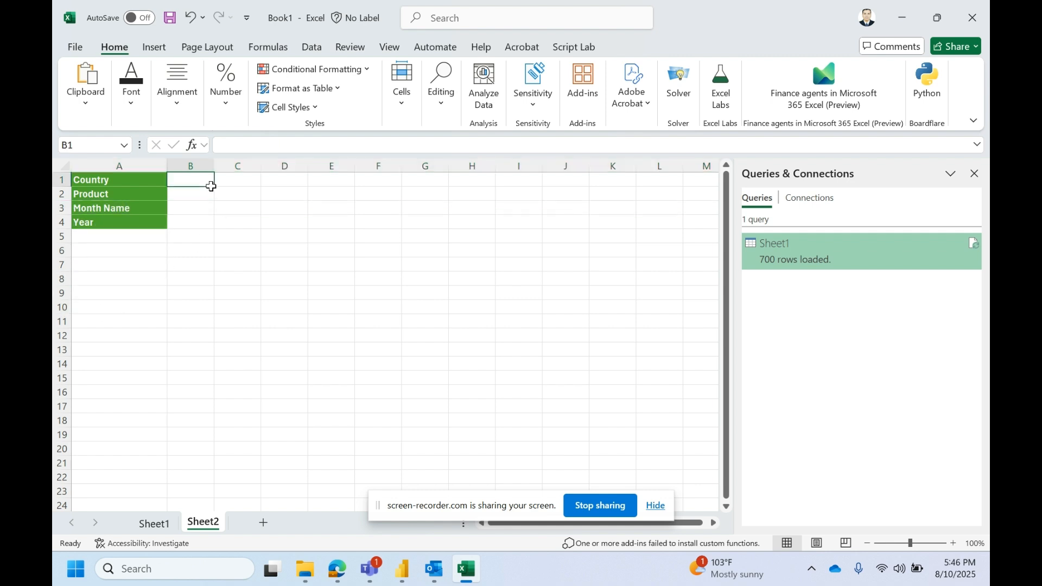
pyautogui.click(130, 209)
pyautogui.click(123, 225)
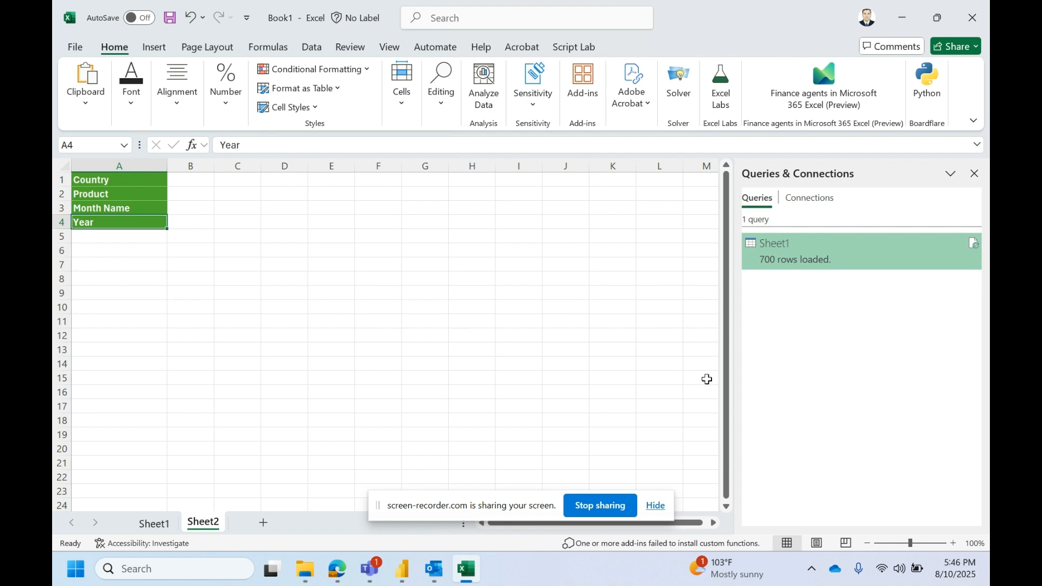
# Open the Sheet1 query in the Power Query Editor and duplicate it
pyautogui.doubleClick(825, 253)
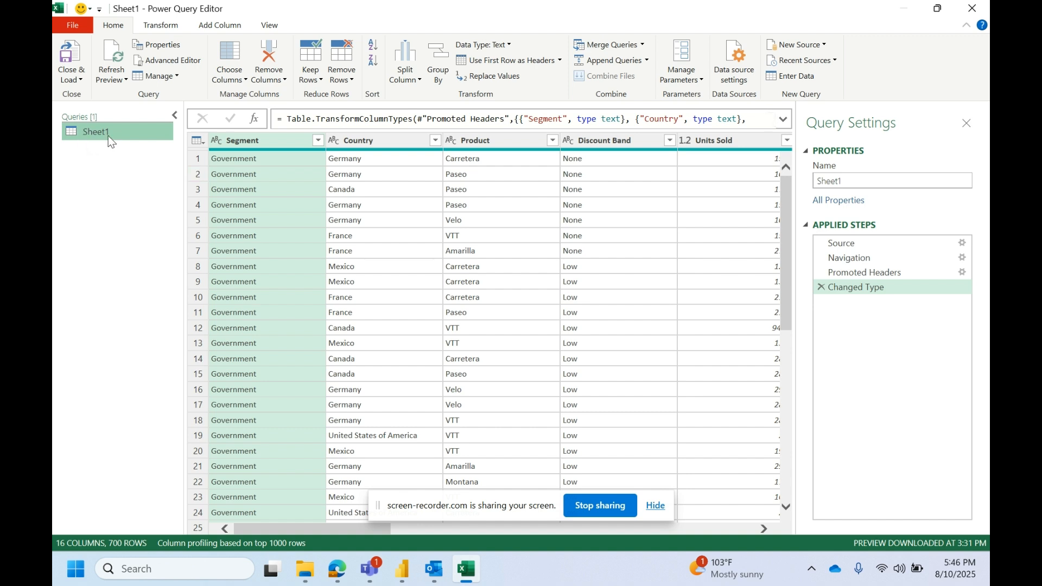
pyautogui.rightClick(110, 132)
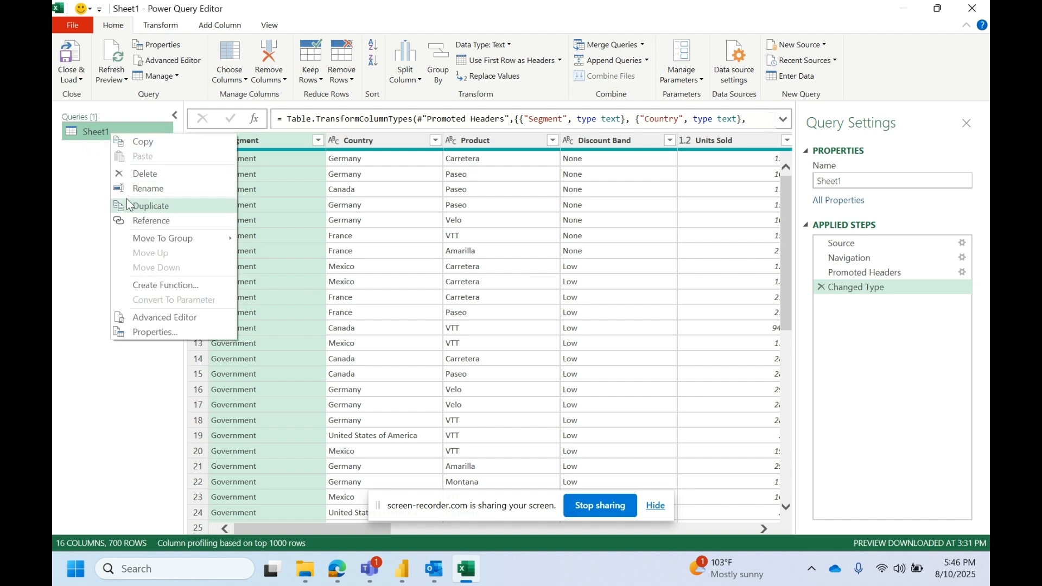
pyautogui.click(146, 206)
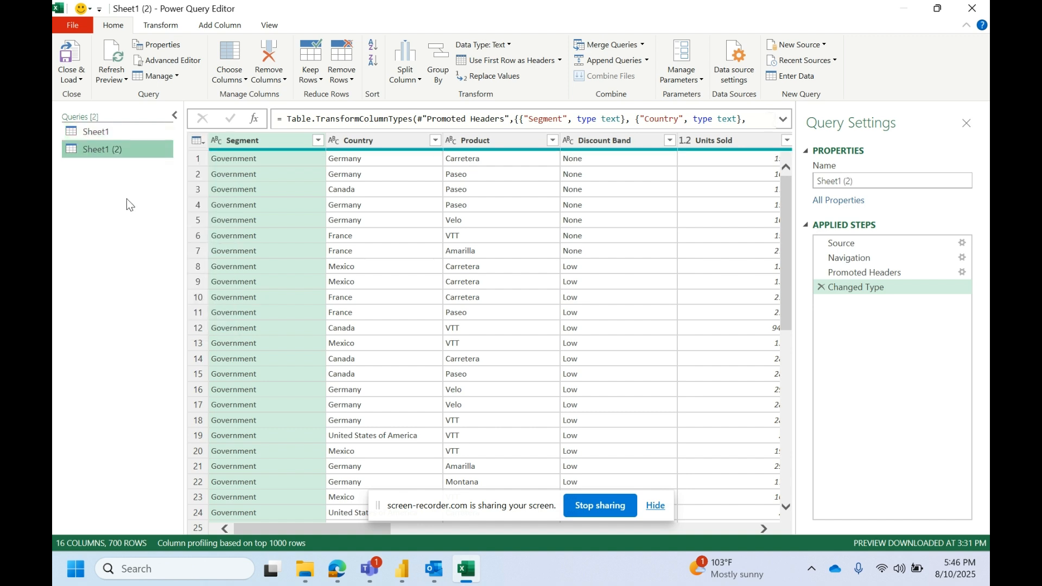
# Rename the duplicated query as Cols
pyautogui.click(889, 175)
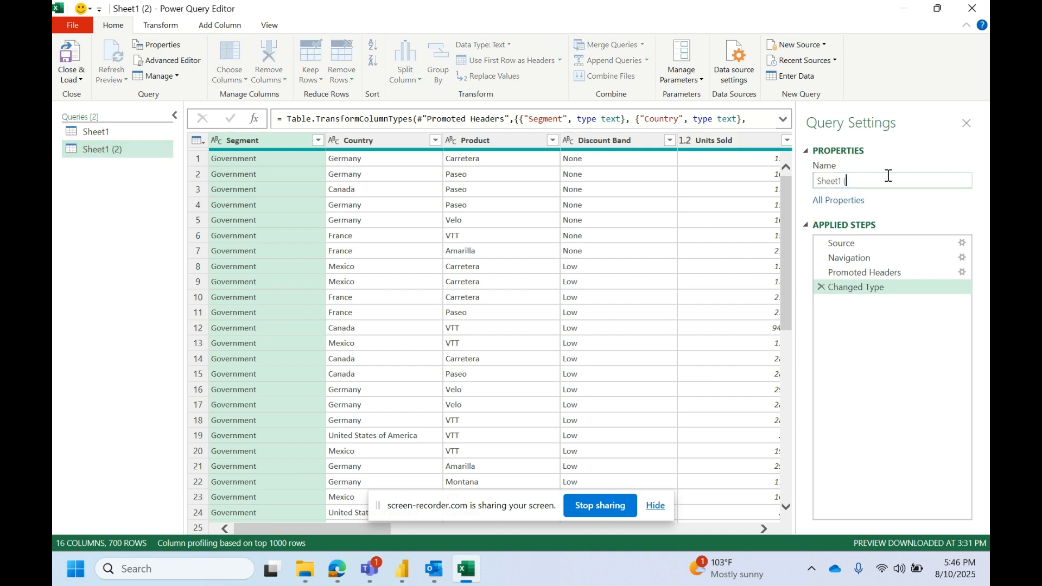
pyautogui.press('BackSpace')
pyautogui.press('BackSpace')
pyautogui.press('BackSpace')
pyautogui.press('BackSpace')
pyautogui.press('BackSpace')
pyautogui.press('BackSpace')
pyautogui.press('BackSpace')
pyautogui.press('BackSpace')
pyautogui.press('BackSpace')
pyautogui.write('col')
pyautogui.press('BackSpace')
pyautogui.press('BackSpace')
pyautogui.press('BackSpace')
pyautogui.write('C')
# Keep only the Country, Product, Month Name and Year columns in the Cols query by removing the other columns
pyautogui.click(379, 148)
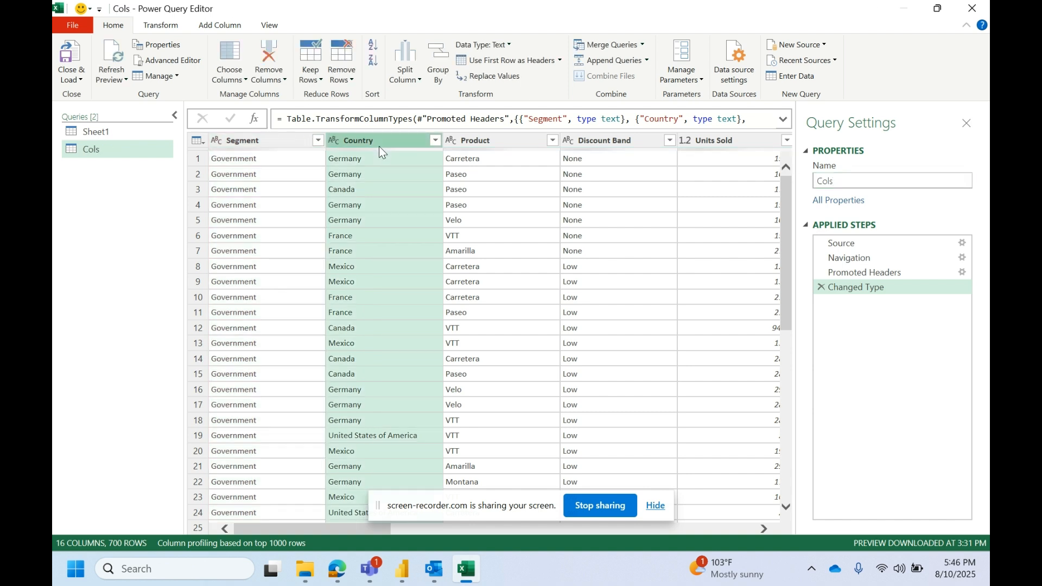
pyautogui.click(501, 141)
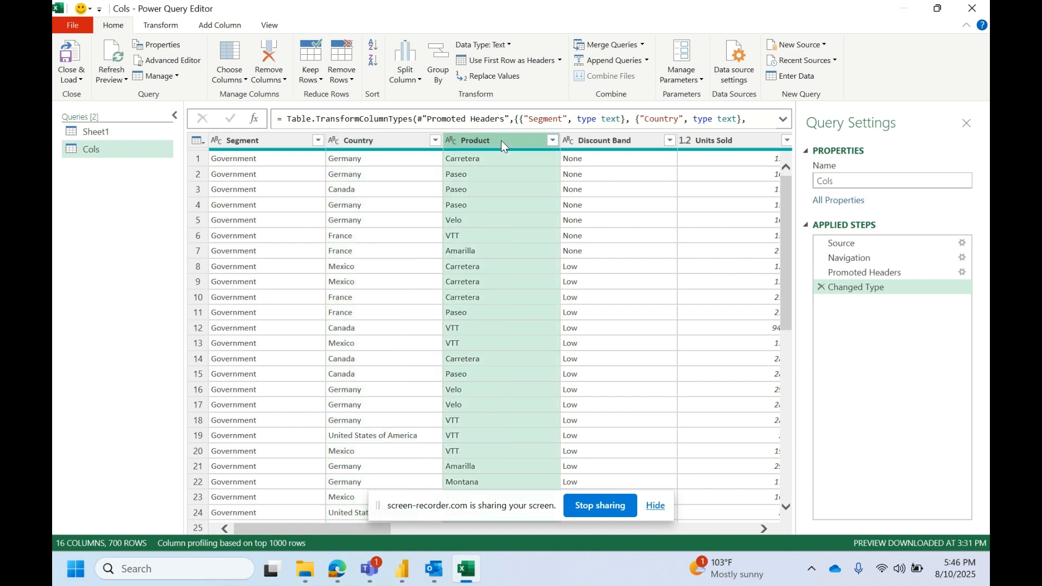
pyautogui.click(398, 141)
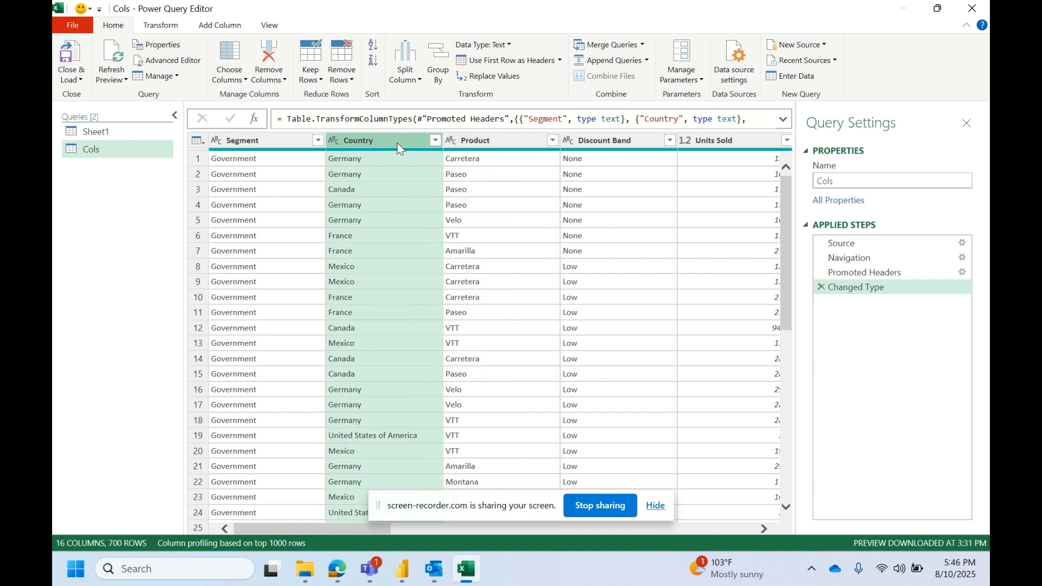
pyautogui.keyDown('ctrl'); pyautogui.click(473, 141); pyautogui.keyUp('ctrl')
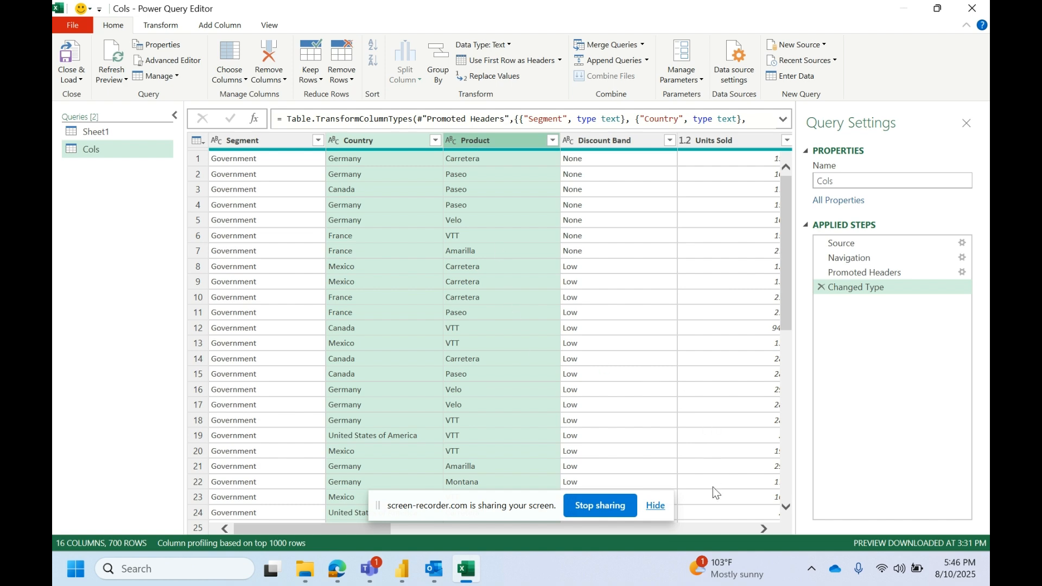
pyautogui.click(748, 528)
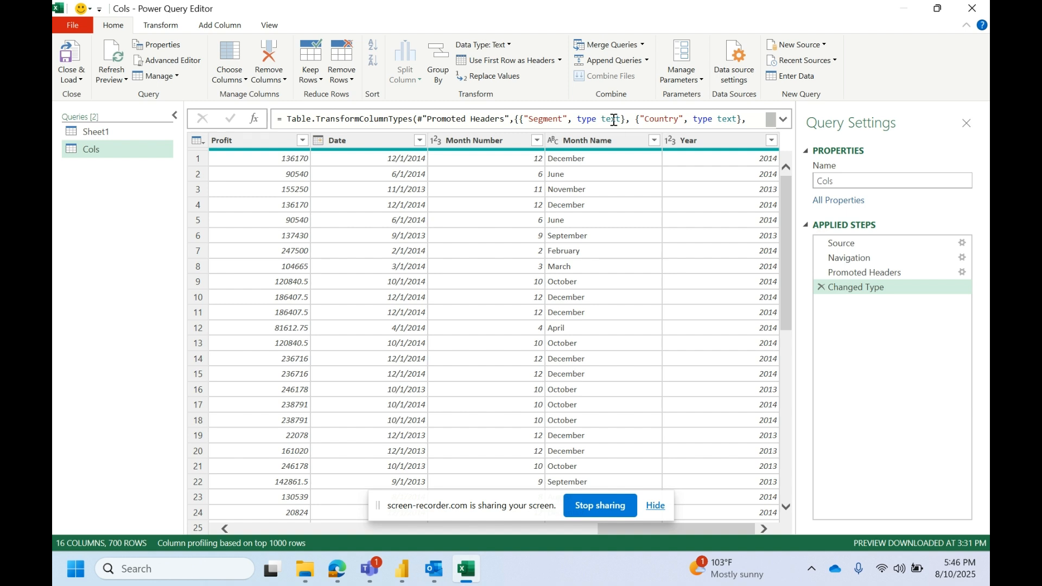
pyautogui.click(615, 138)
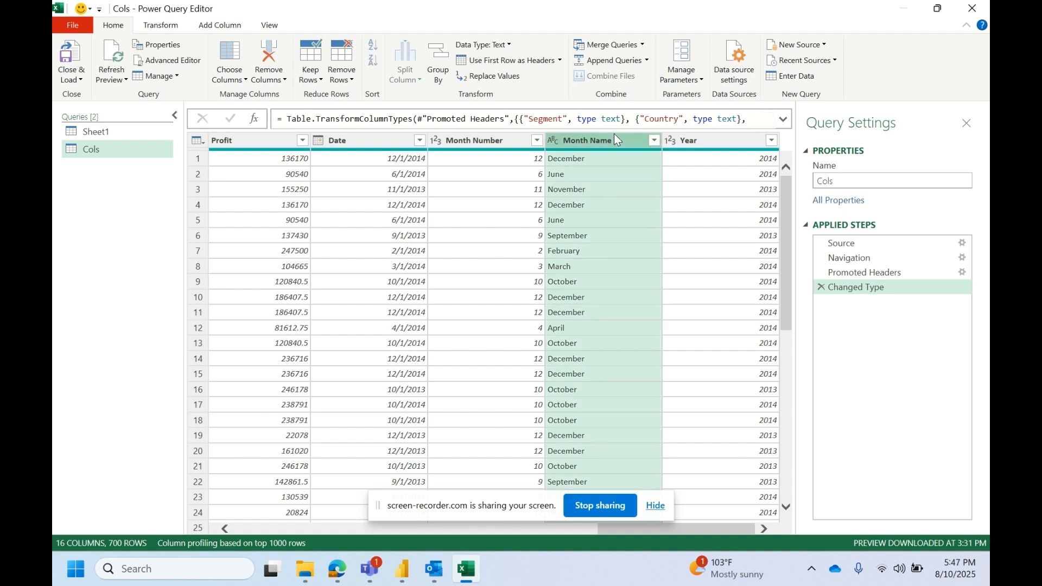
pyautogui.keyDown('shift'); pyautogui.click(698, 142); pyautogui.keyUp('shift')
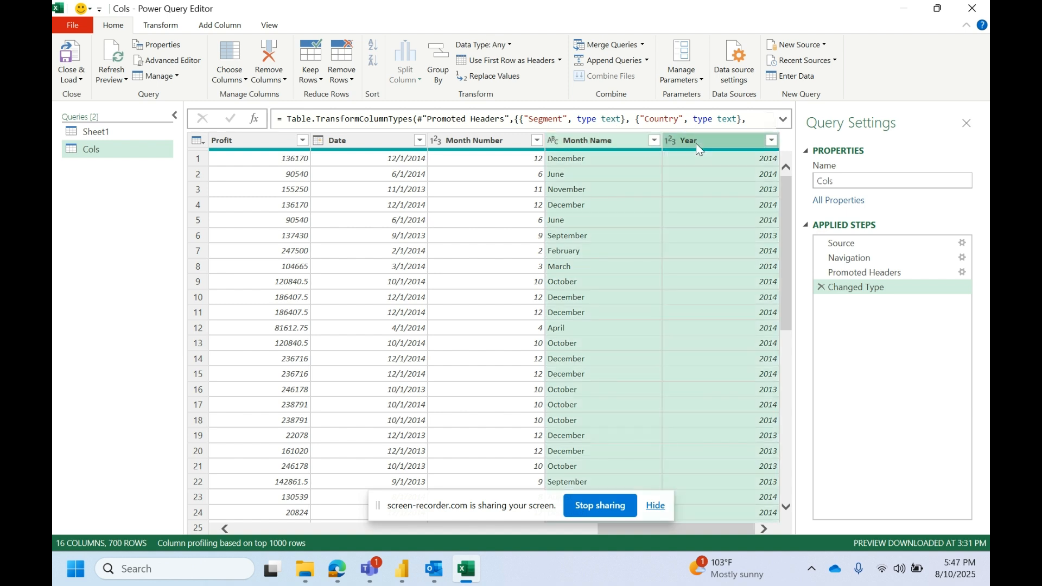
pyautogui.click(718, 119)
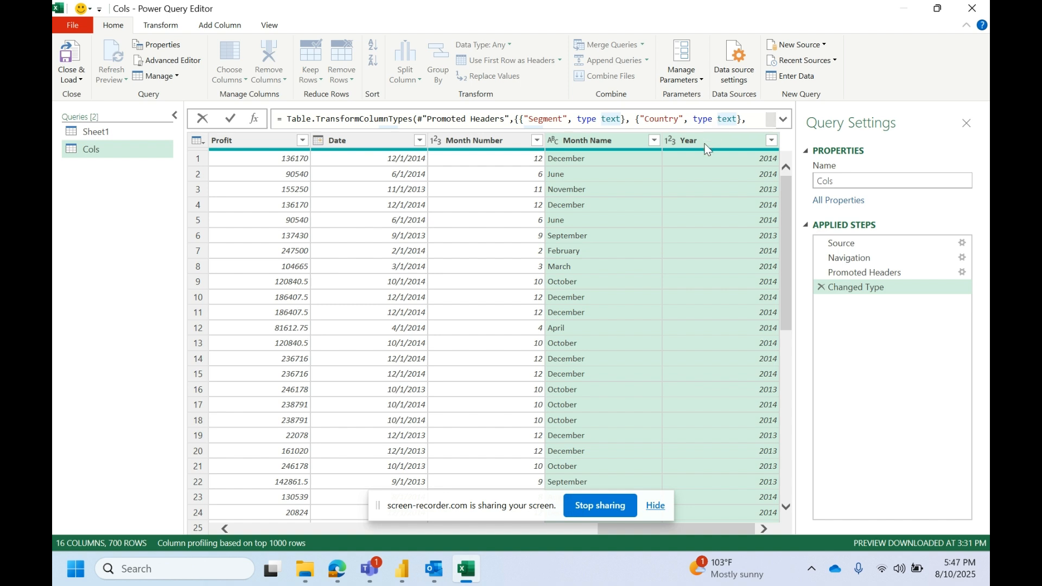
pyautogui.rightClick(706, 144)
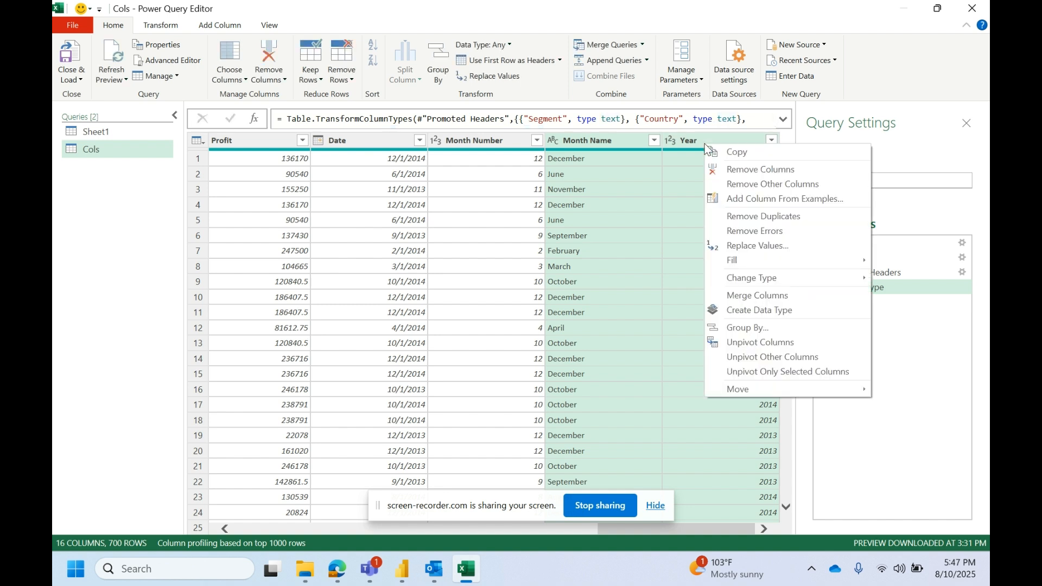
pyautogui.click(738, 185)
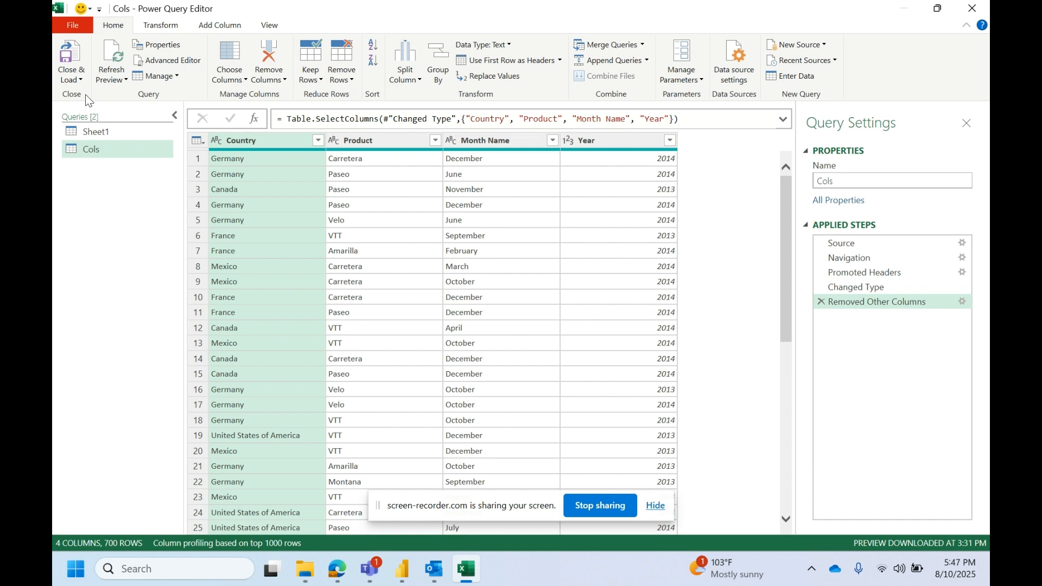
# Close the query editor and load the Cols query as a table into a new worksheet
pyautogui.click(71, 79)
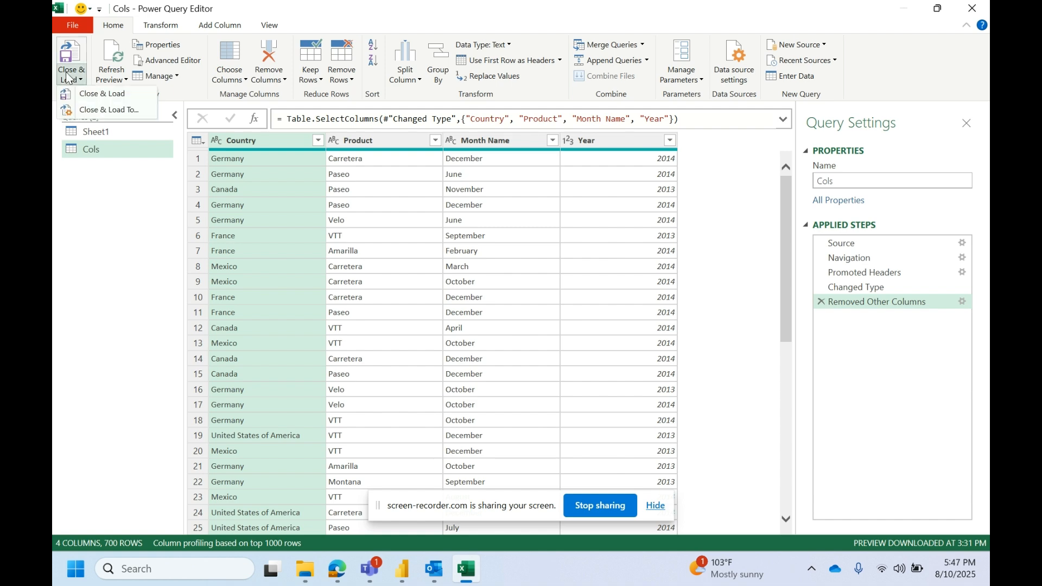
pyautogui.click(107, 111)
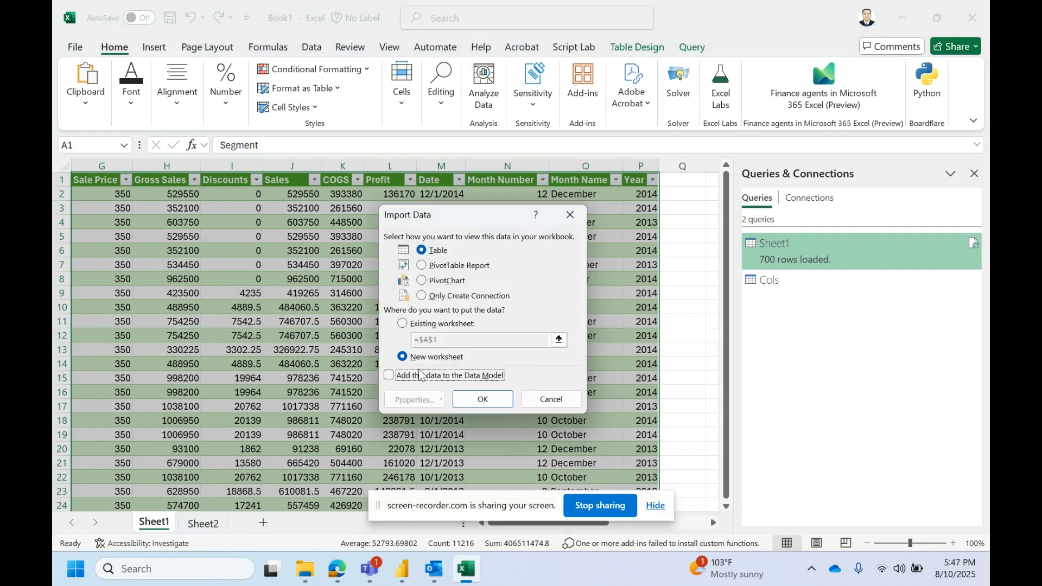
pyautogui.click(480, 395)
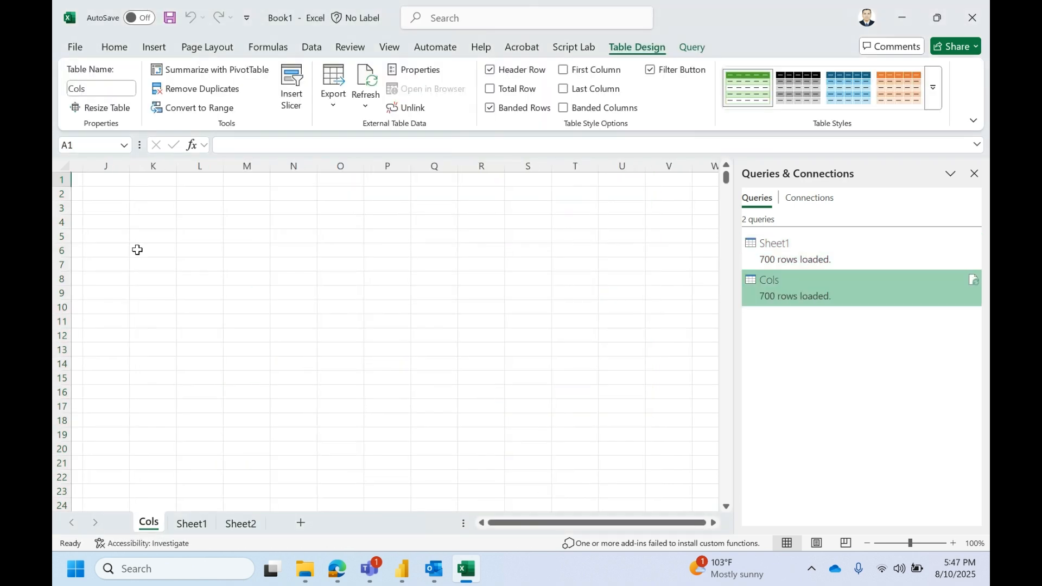
# Look through the Sheet1 and Sheet2 worksheets and preview the columns of the Cols query
pyautogui.click(204, 524)
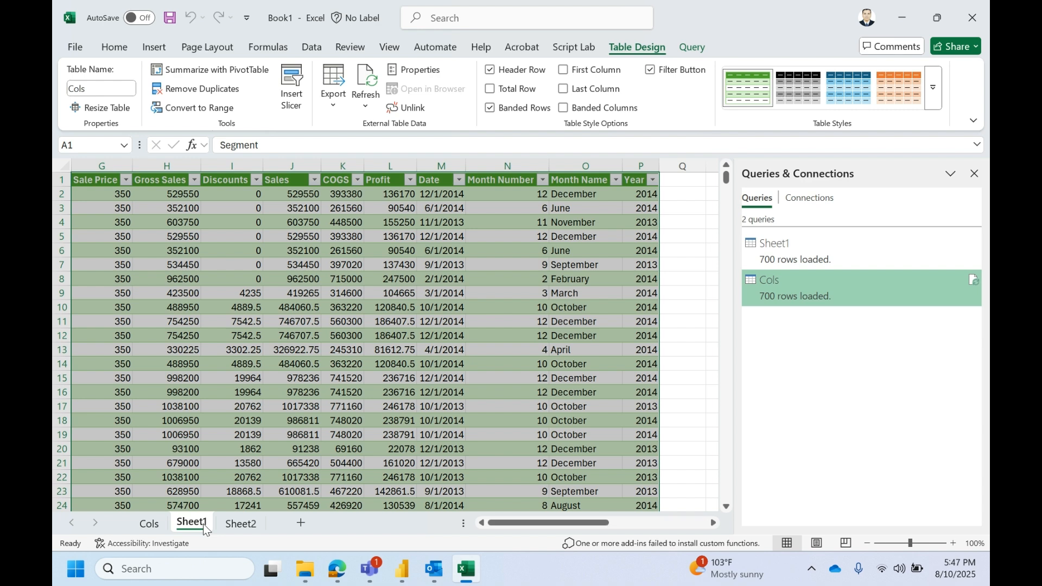
pyautogui.click(239, 525)
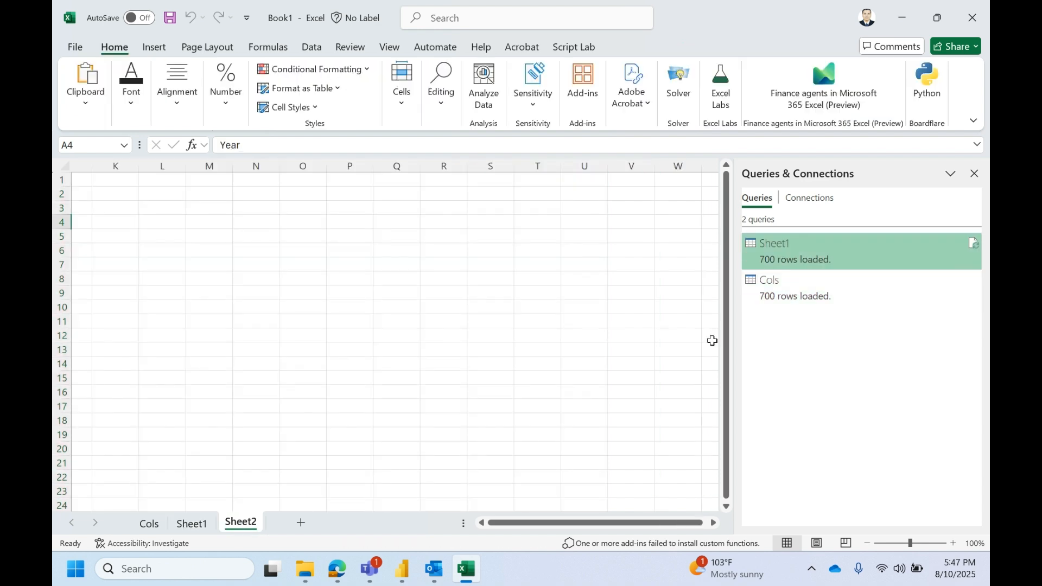
pyautogui.click(797, 296)
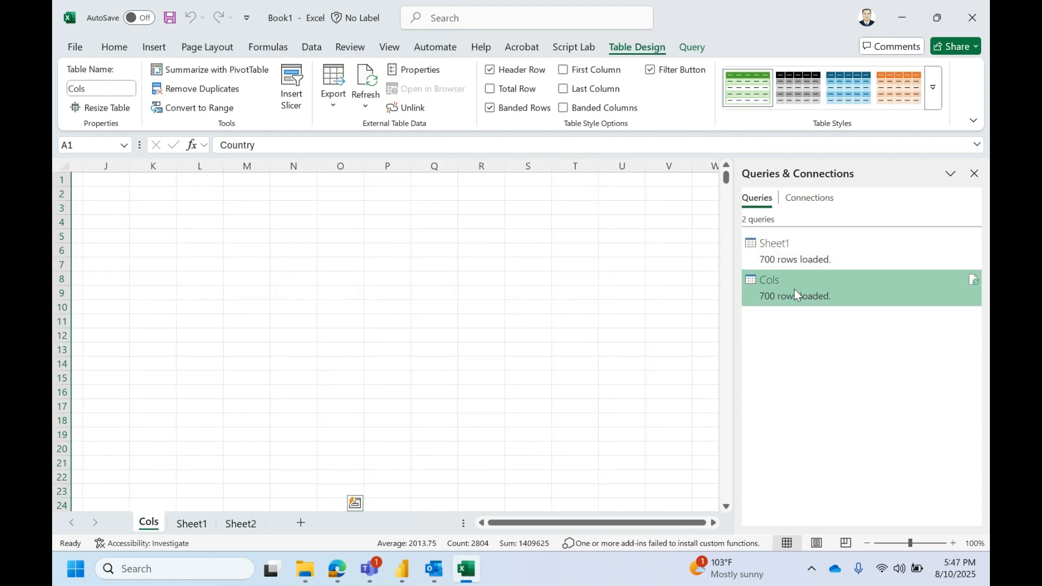
pyautogui.moveTo(753, 288)
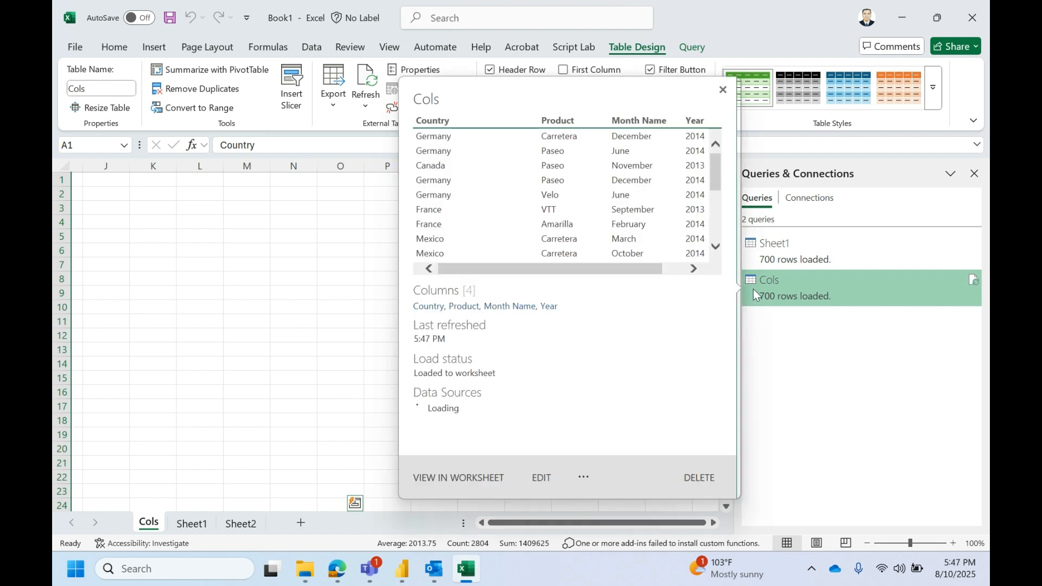
pyautogui.click(130, 333)
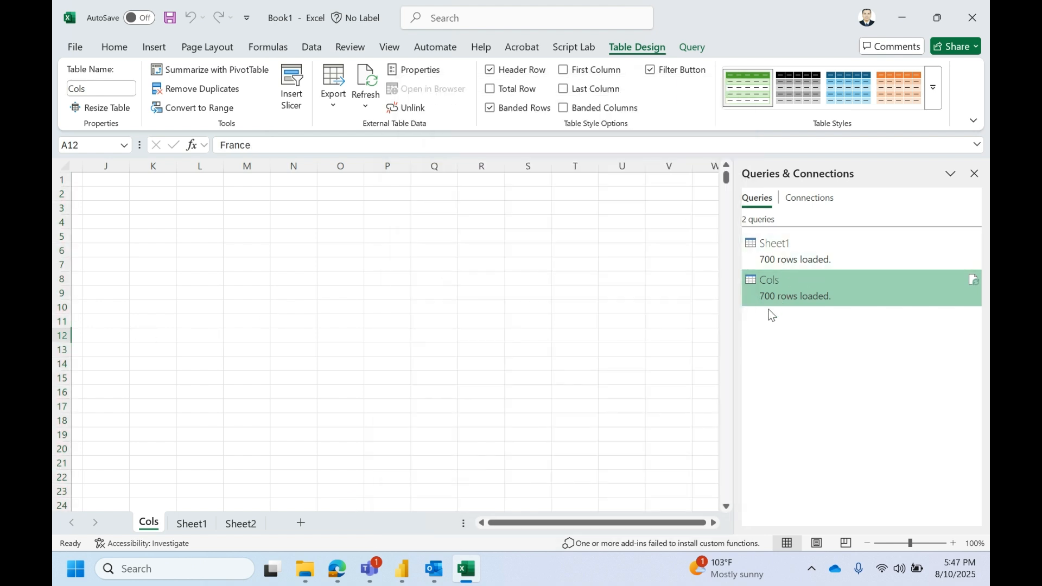
# Reopen the load options of the Cols query and accept Table as its import format
pyautogui.click(793, 294)
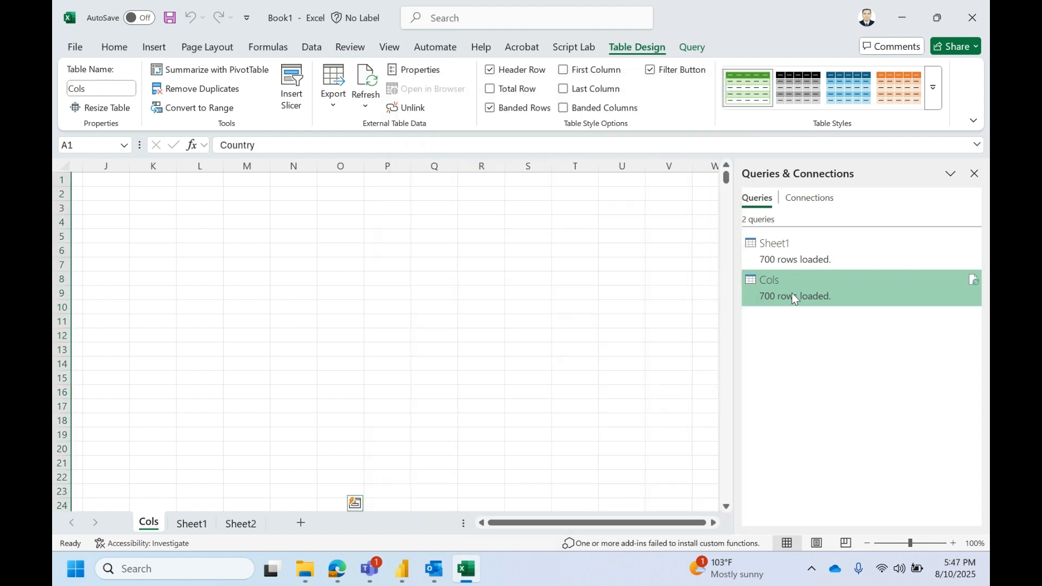
pyautogui.rightClick(792, 294)
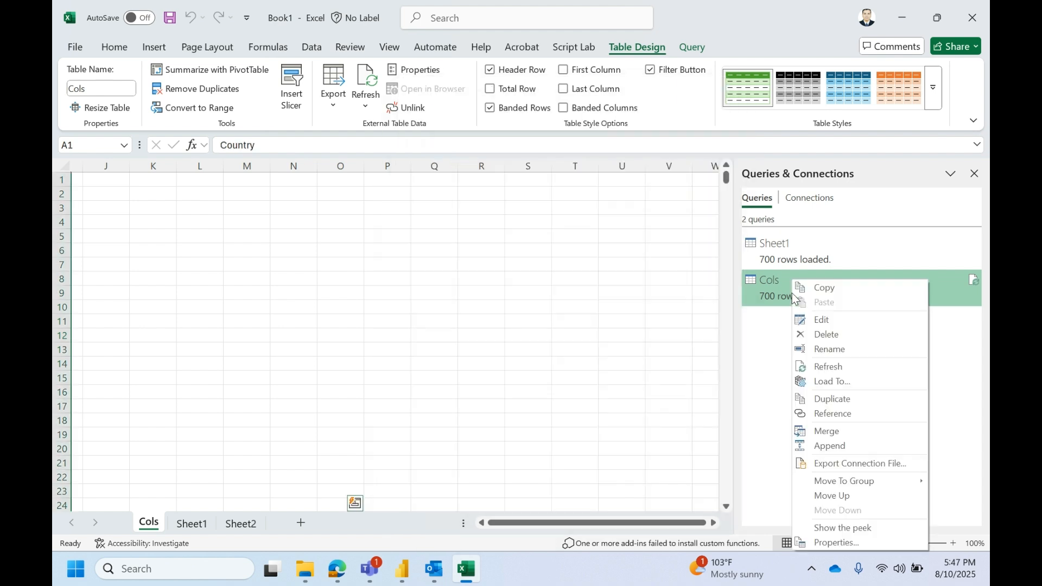
pyautogui.click(827, 381)
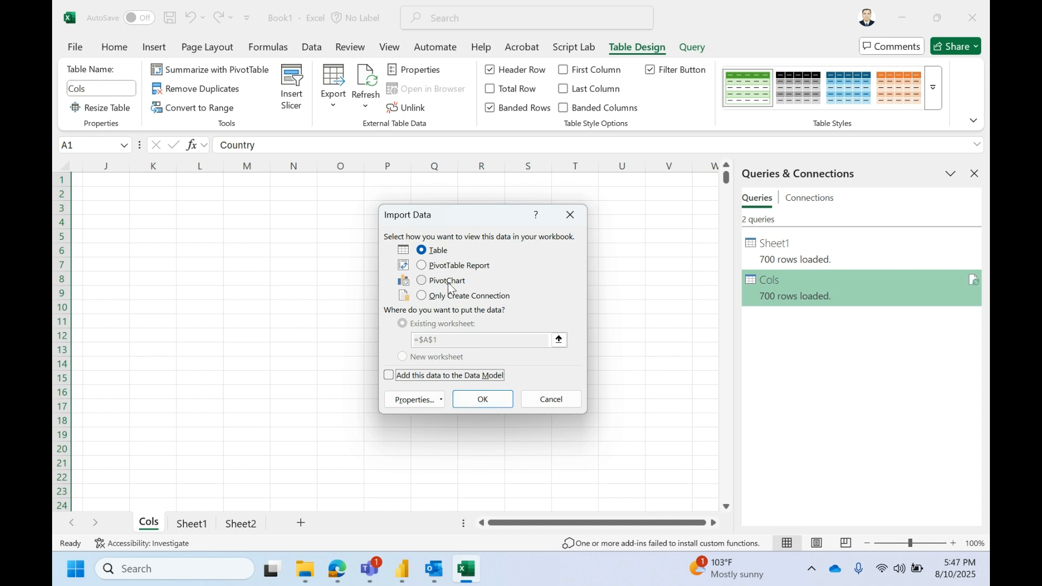
pyautogui.click(490, 403)
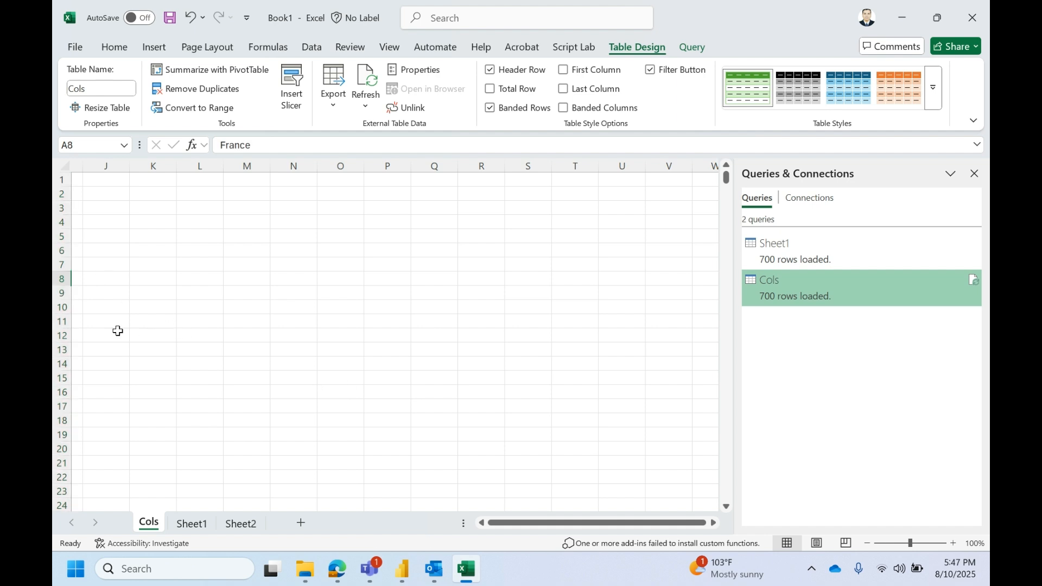
# Move through the rows of the Cols worksheet and bring its loaded table into view from the header row
pyautogui.press('Down')
pyautogui.press('Down')
pyautogui.press('Down')
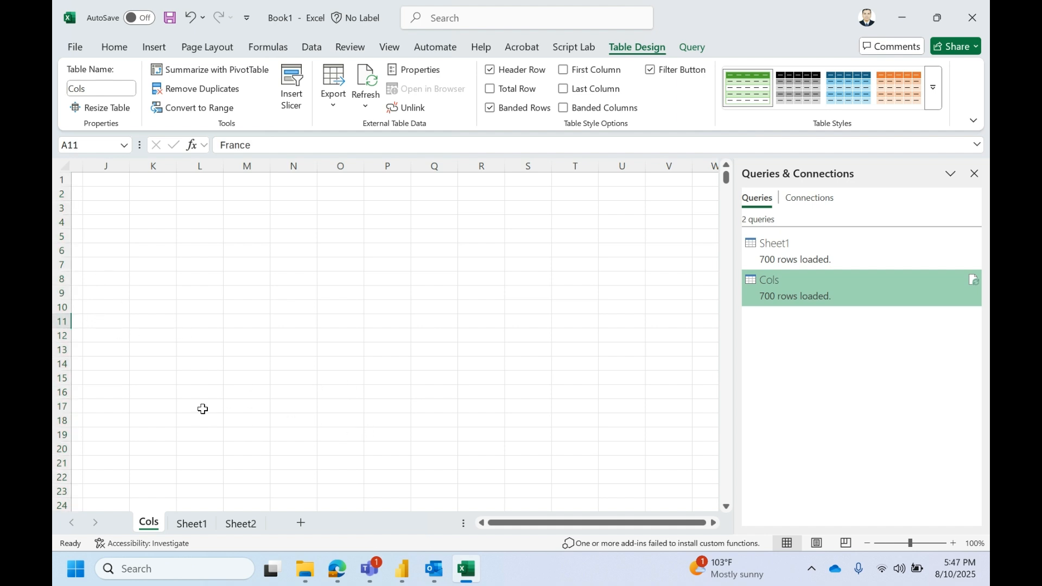
pyautogui.press('Down')
pyautogui.press('Down')
pyautogui.press('Down')
pyautogui.press('Down')
pyautogui.press('Down')
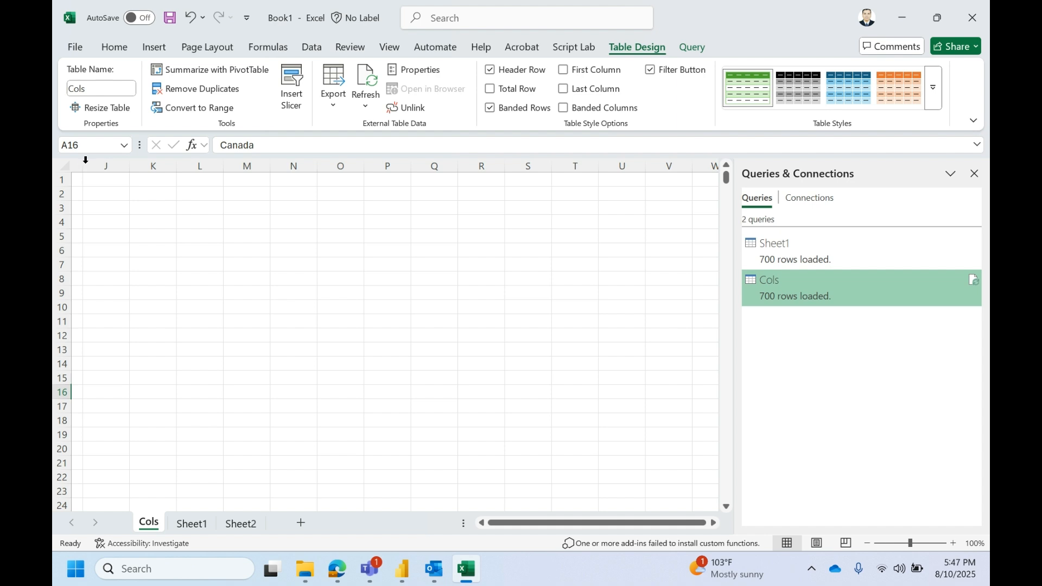
pyautogui.hotkey('ctrl', 'Up')
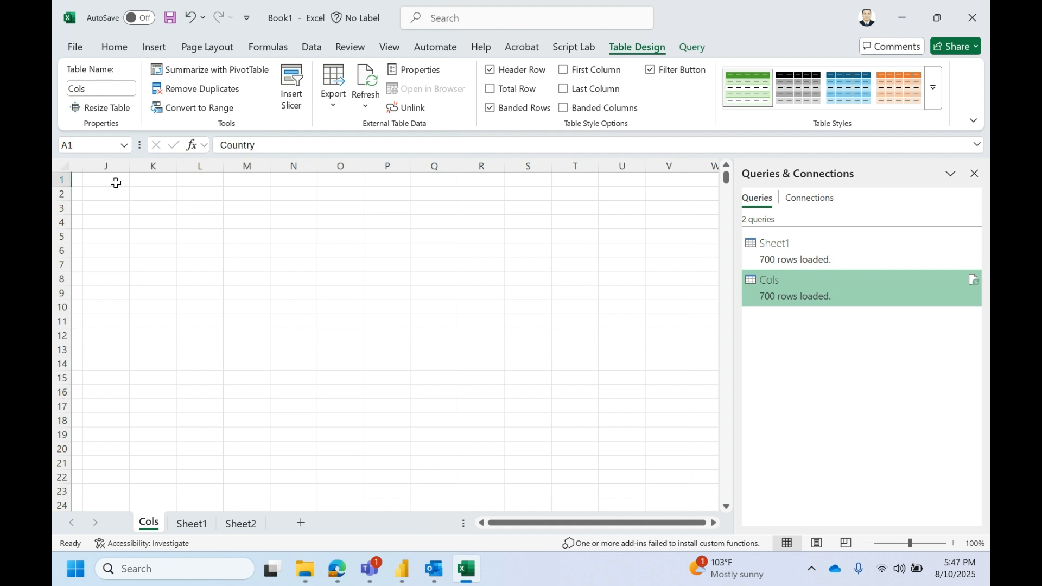
pyautogui.click(726, 304)
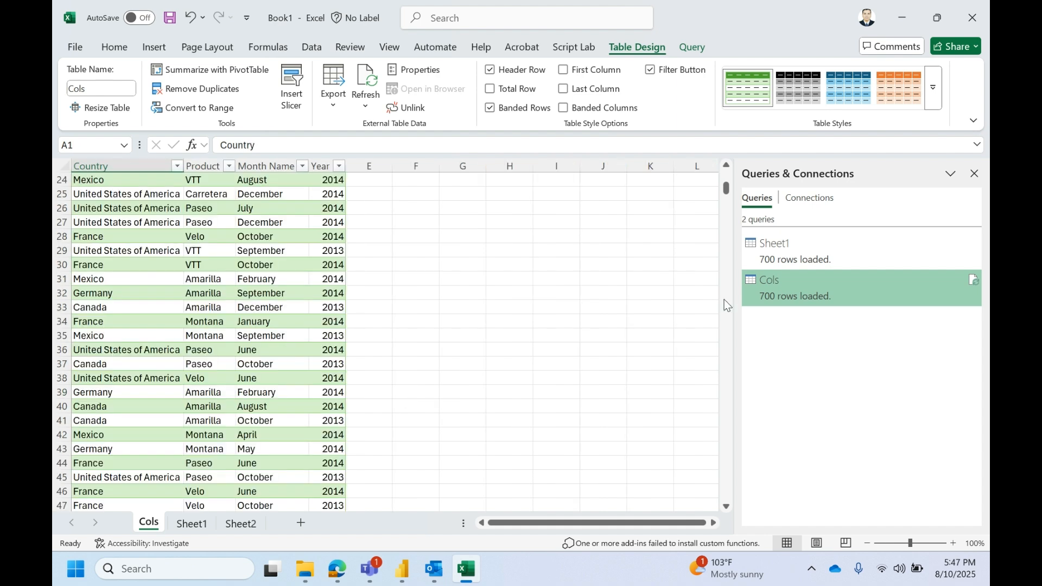
pyautogui.click(202, 262)
pyautogui.hotkey('ctrl', 'Up')
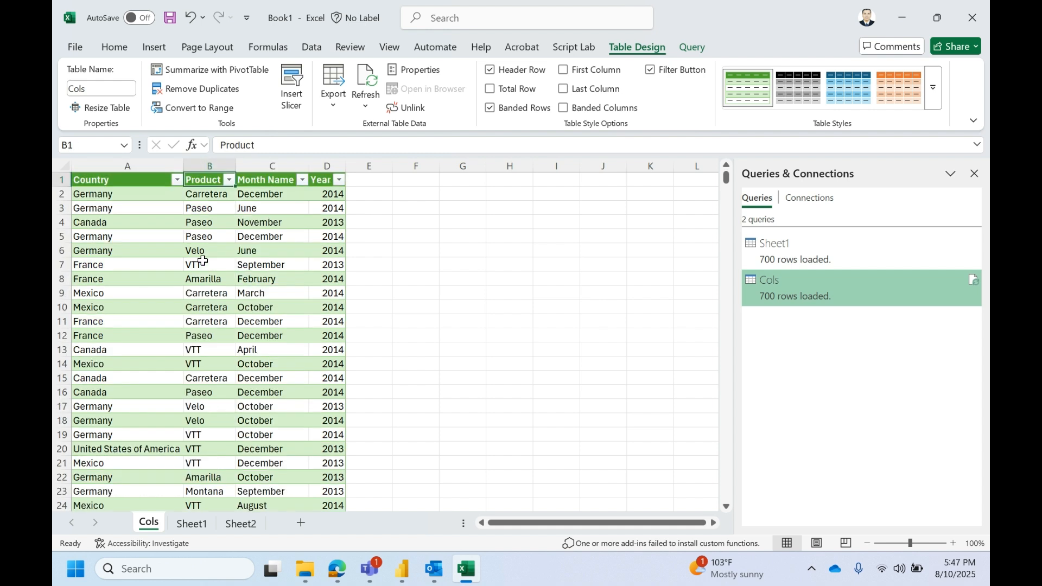
pyautogui.press('Down')
pyautogui.press('Left')
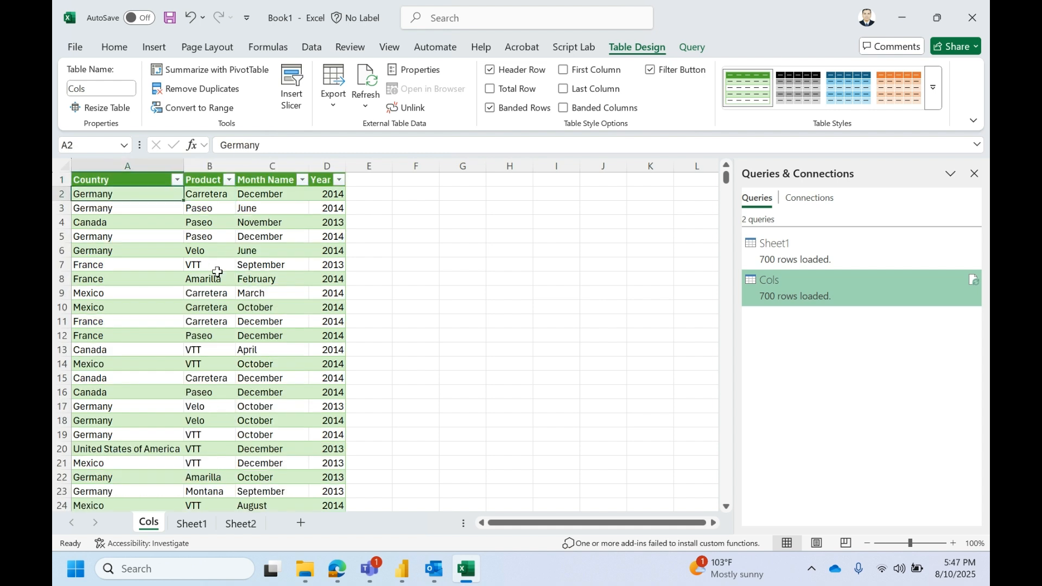
# Examine the Country, Product, Month Name and Year columns in Cols against the Sheet1 data and the labels on Sheet2
pyautogui.click(131, 180)
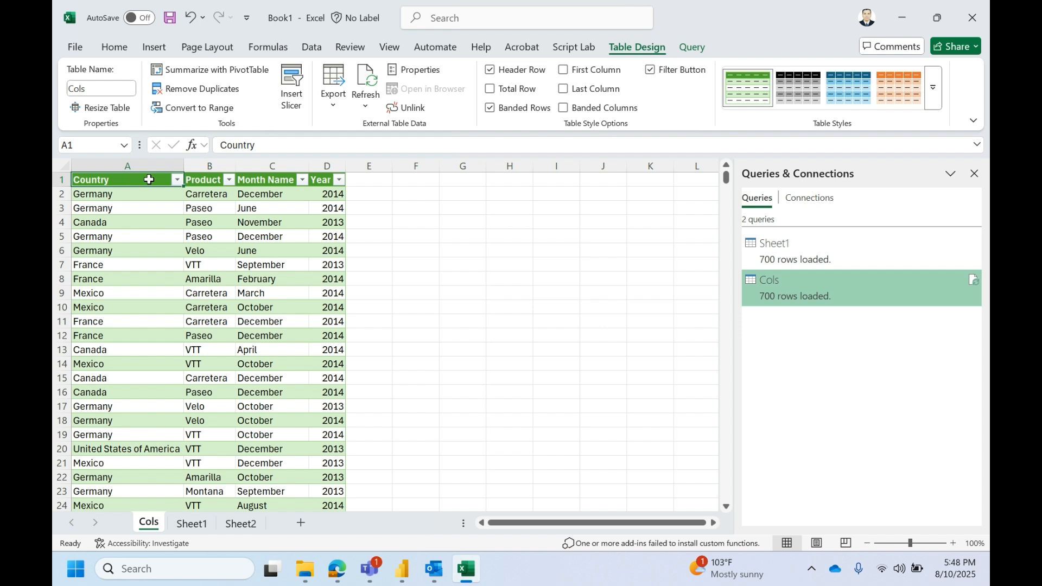
pyautogui.click(207, 168)
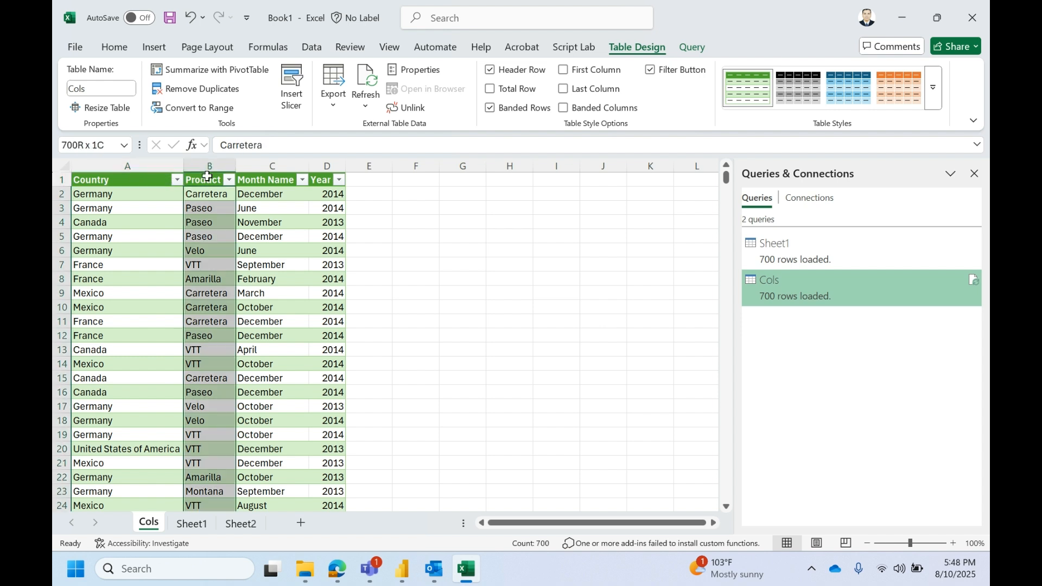
pyautogui.click(277, 164)
pyautogui.press('Right')
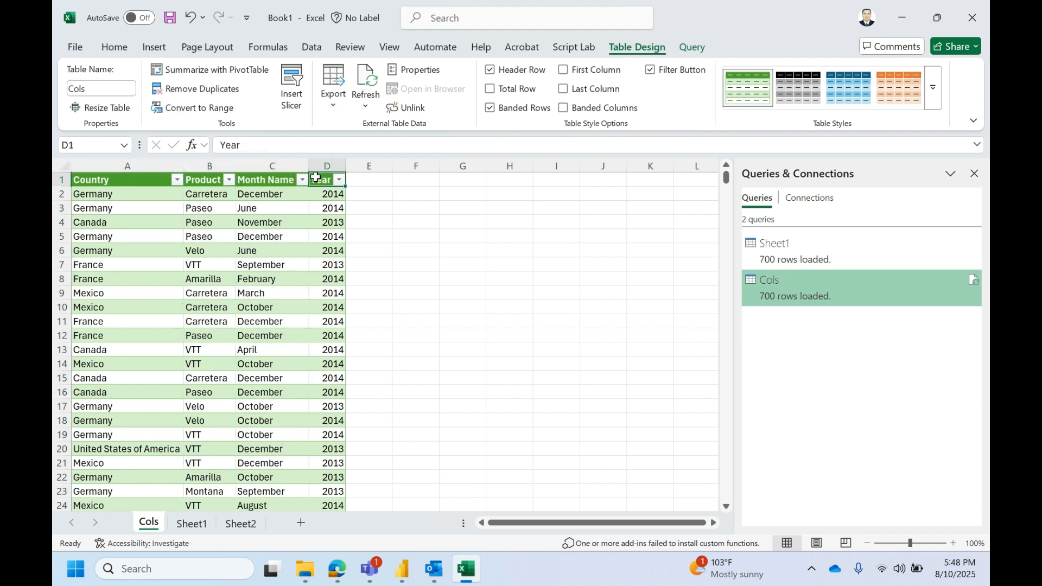
pyautogui.click(191, 523)
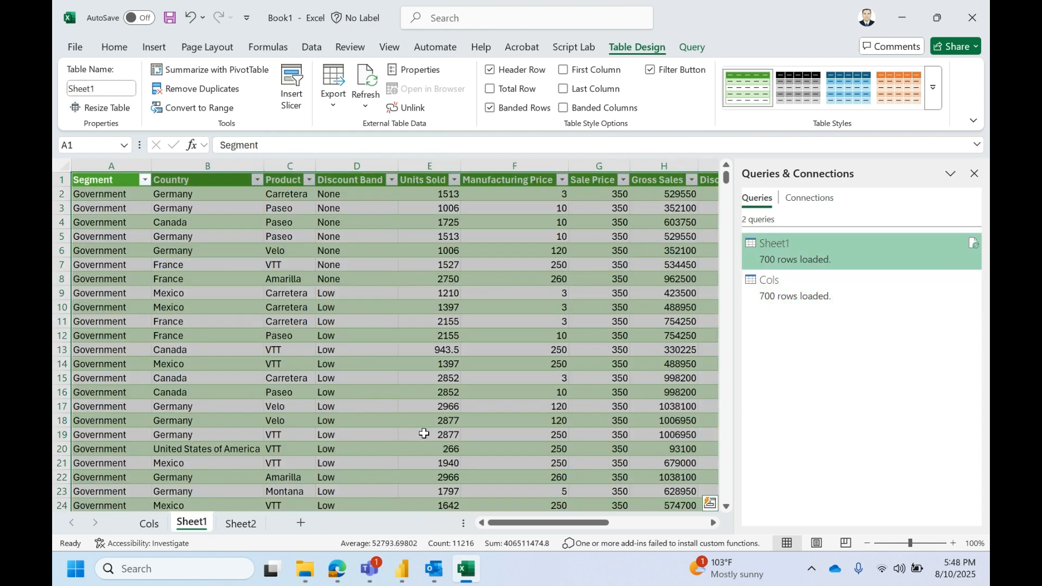
pyautogui.click(241, 523)
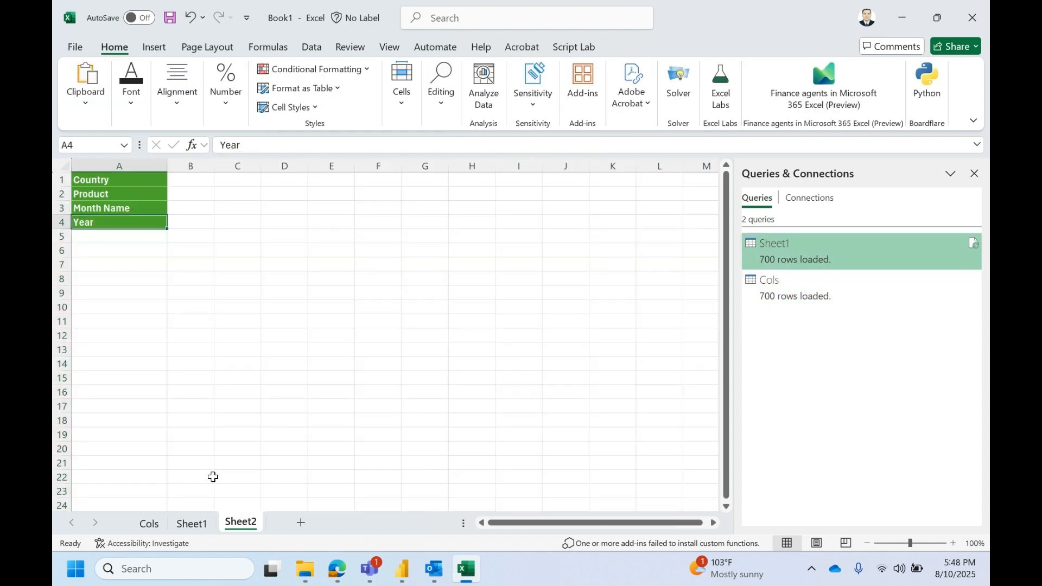
pyautogui.click(192, 185)
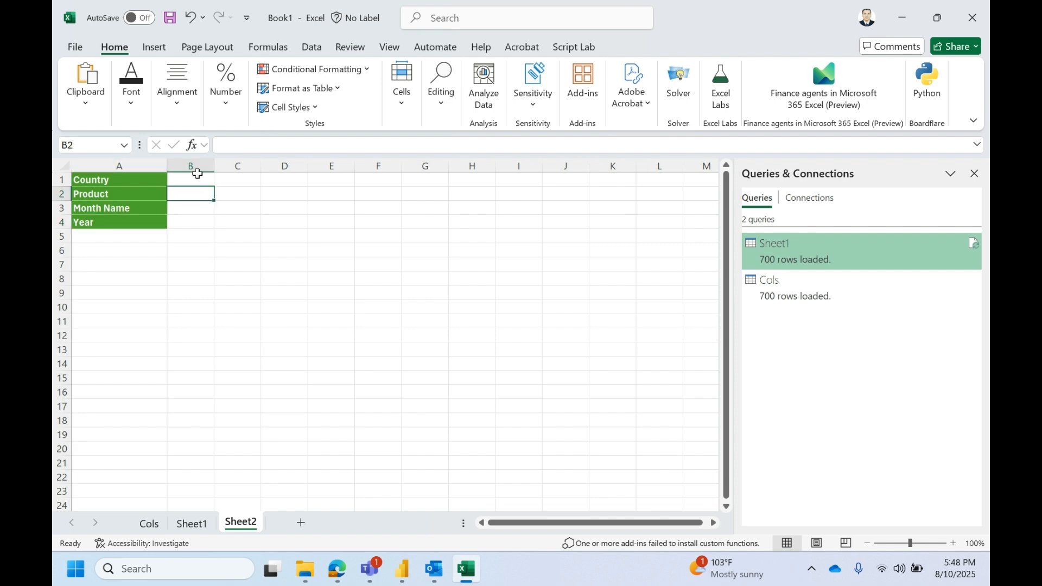
pyautogui.click(139, 176)
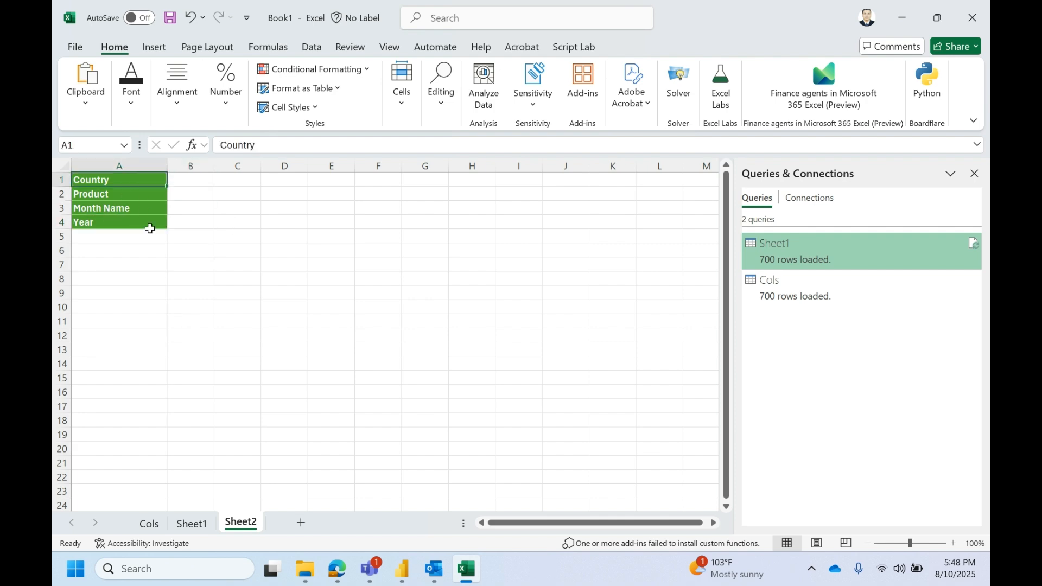
pyautogui.click(195, 523)
pyautogui.click(151, 523)
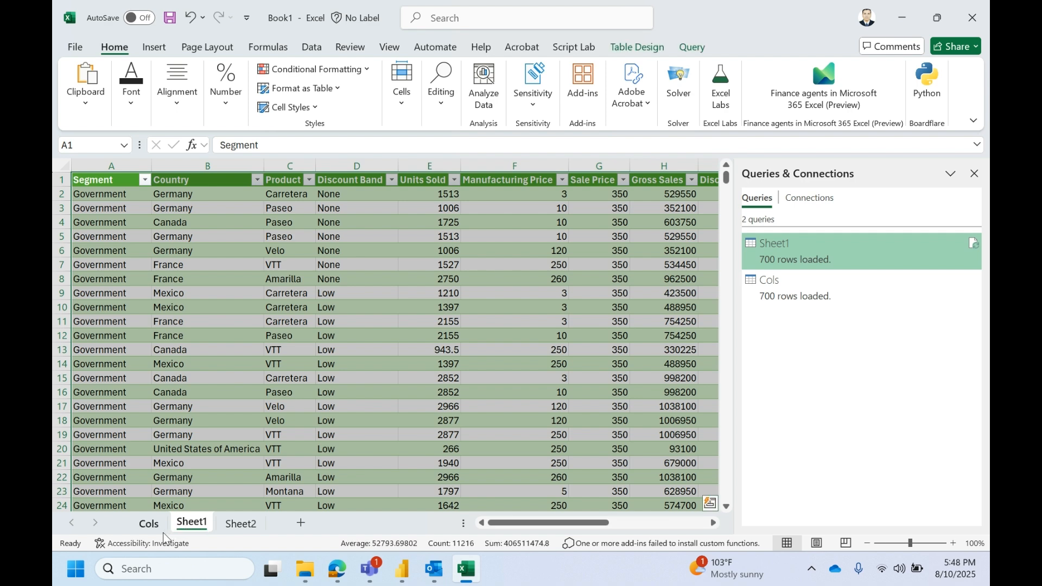
pyautogui.click(130, 266)
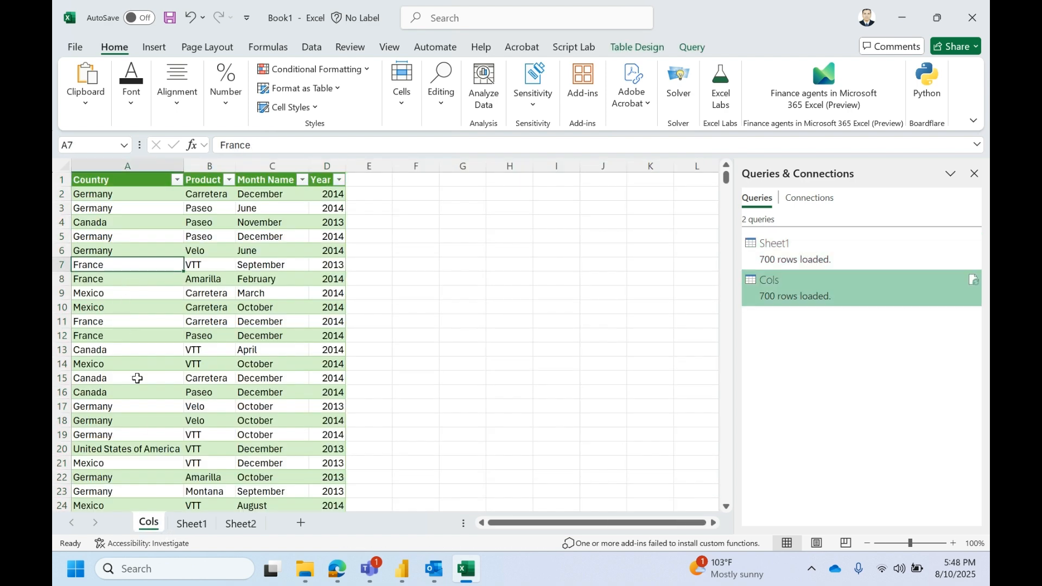
# Go through the blank cells beside the Country, Product, Month Name and Year labels on Sheet2 and select B1
pyautogui.click(225, 524)
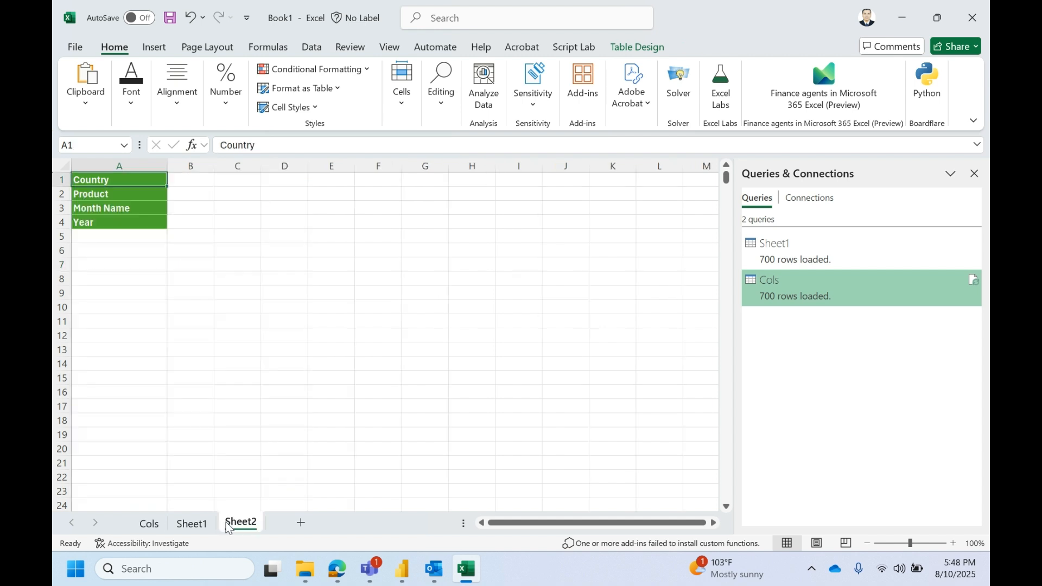
pyautogui.click(206, 190)
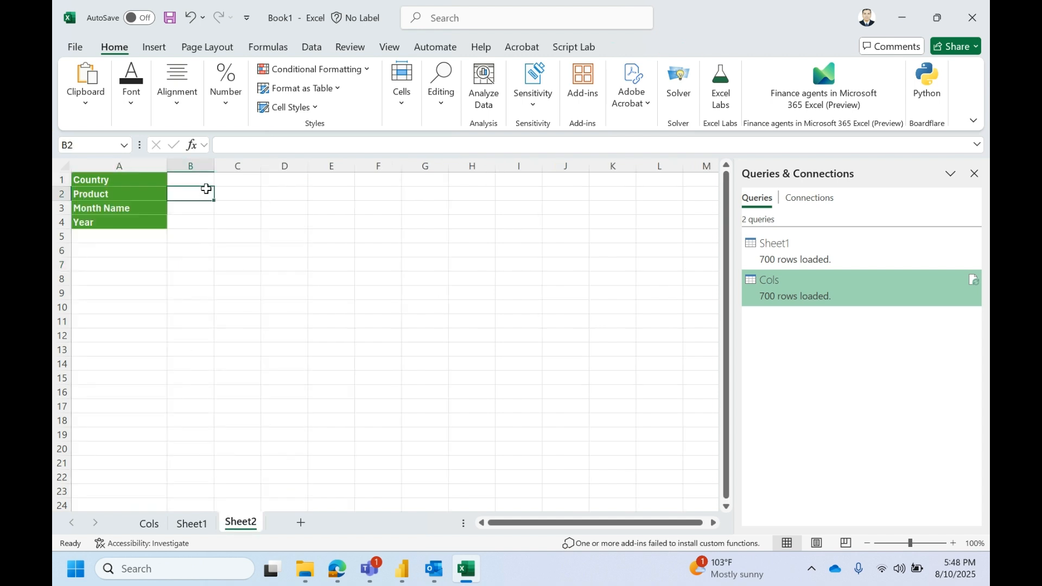
pyautogui.click(158, 195)
pyautogui.click(189, 196)
pyautogui.click(187, 212)
pyautogui.click(192, 221)
pyautogui.click(195, 180)
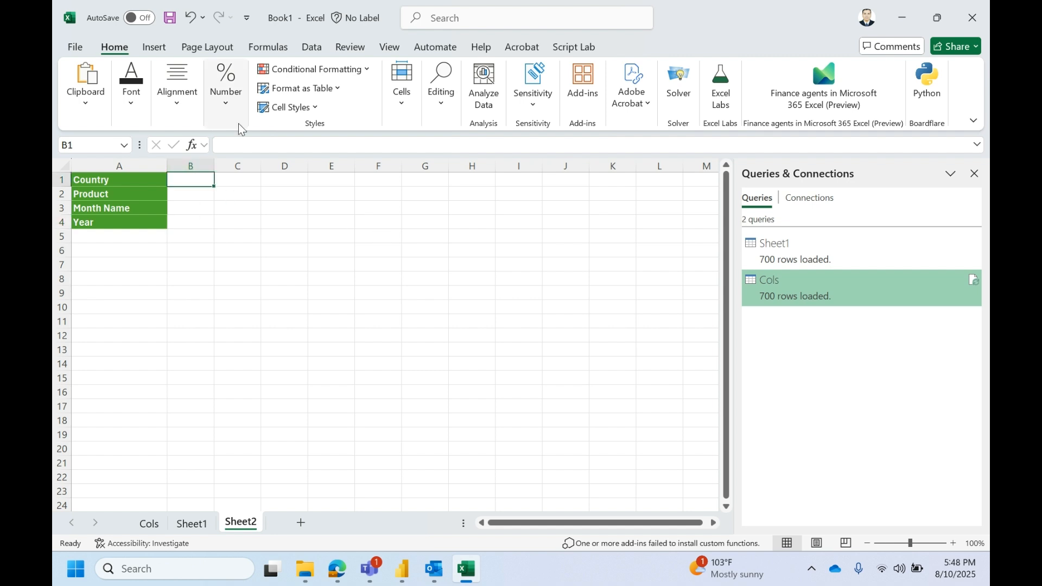
# Examine the distinct values in the Country column's filter list on the Cols worksheet without applying a filter
pyautogui.click(312, 48)
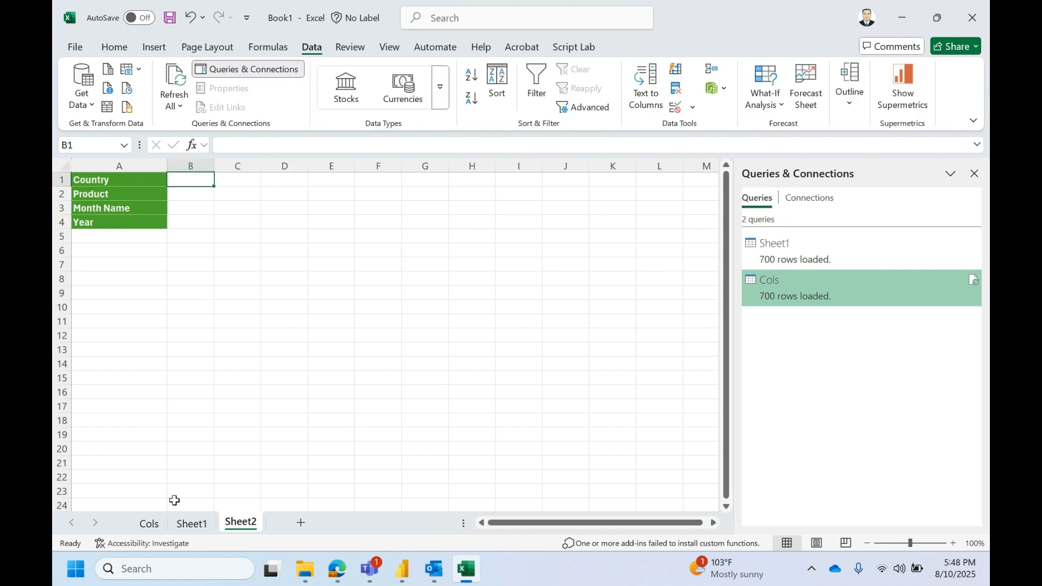
pyautogui.click(149, 523)
pyautogui.click(127, 397)
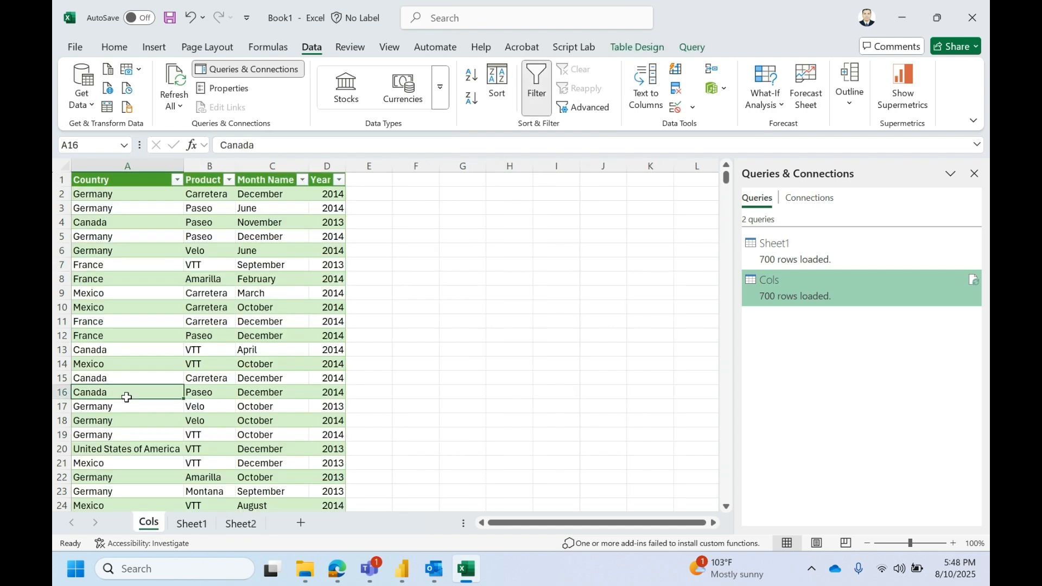
pyautogui.click(177, 180)
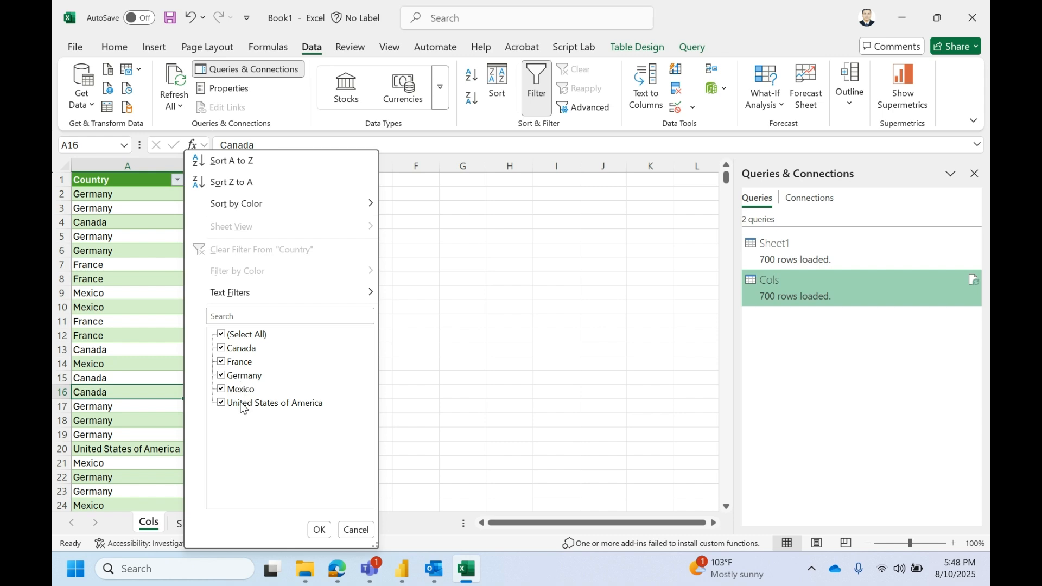
pyautogui.click(103, 282)
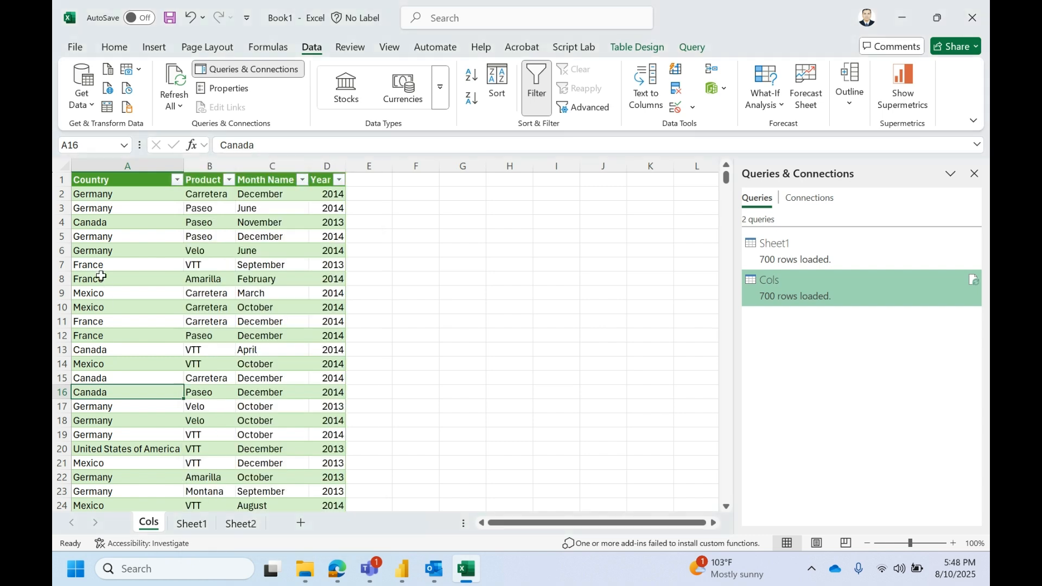
# Start a List data validation for B1 on Sheet2 with in-cell dropdown and a source beginning =INDIRECT("COLS
pyautogui.click(203, 530)
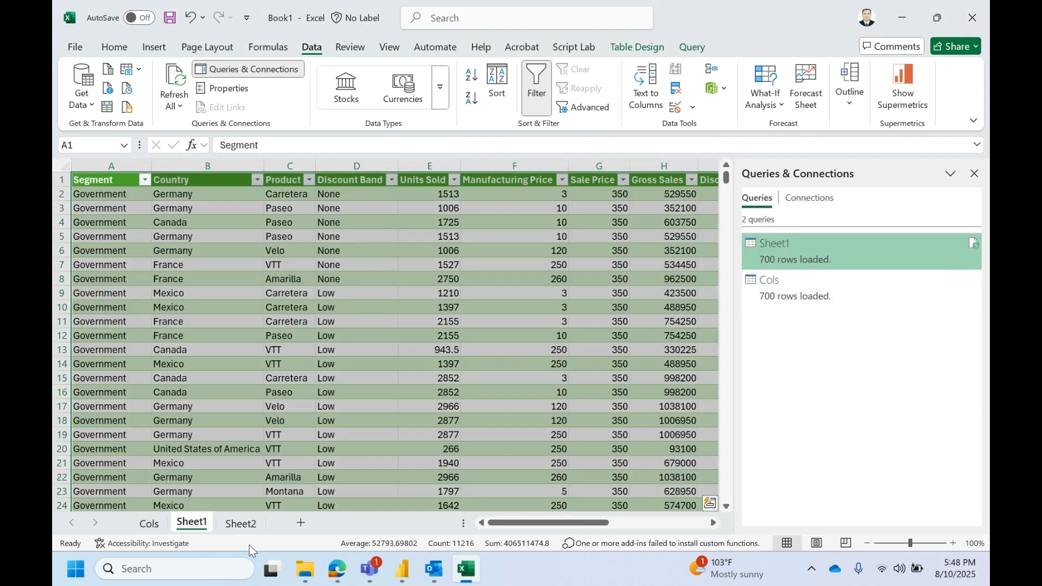
pyautogui.click(246, 525)
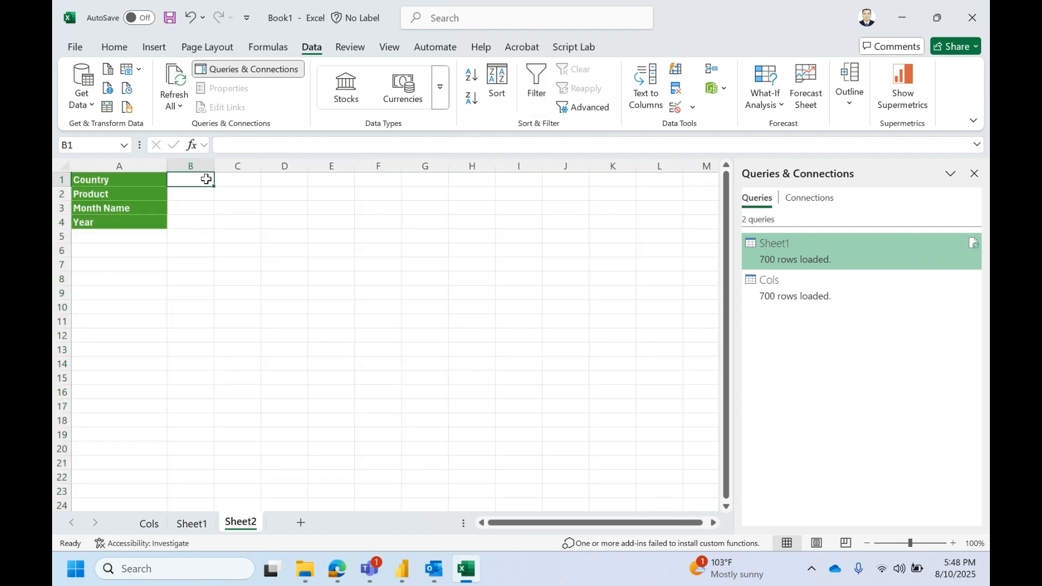
pyautogui.click(694, 108)
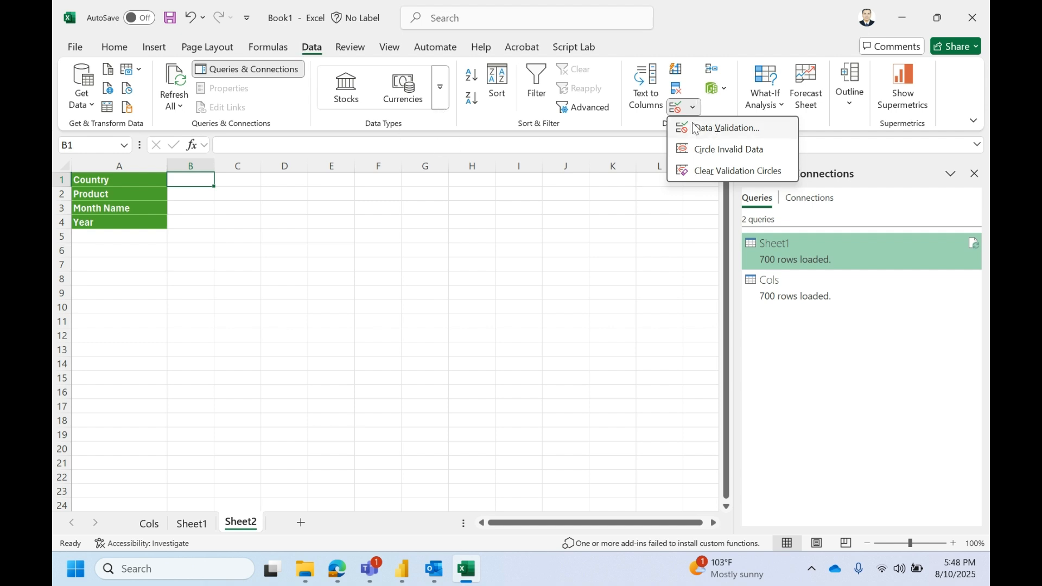
pyautogui.click(724, 127)
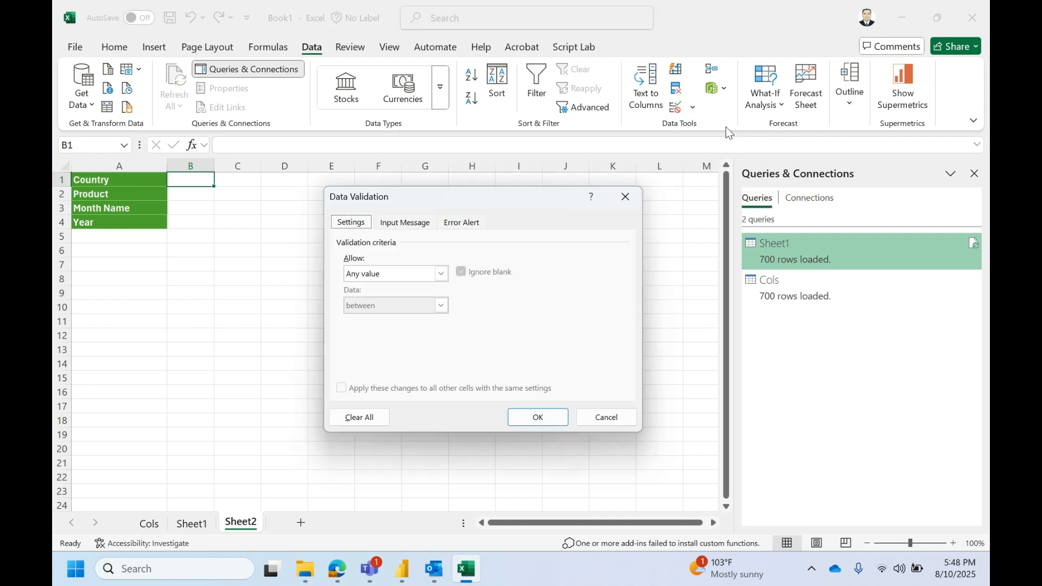
pyautogui.click(442, 272)
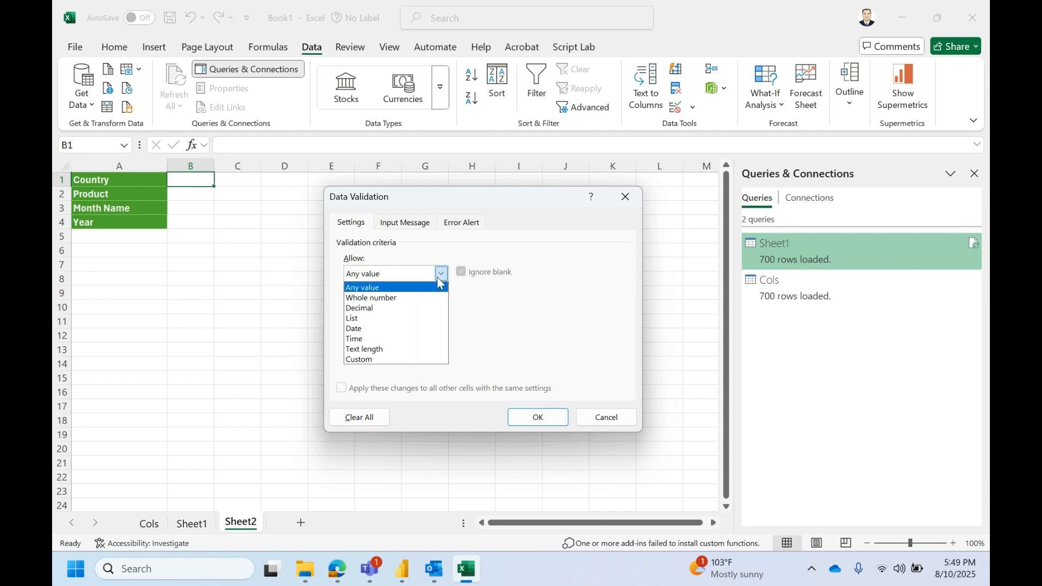
pyautogui.click(386, 319)
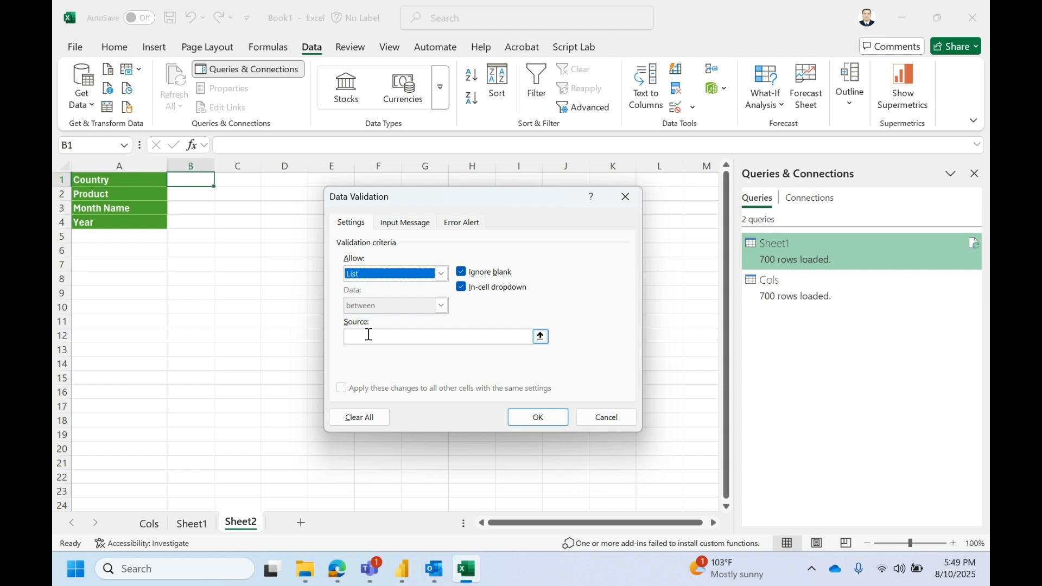
pyautogui.click(369, 334)
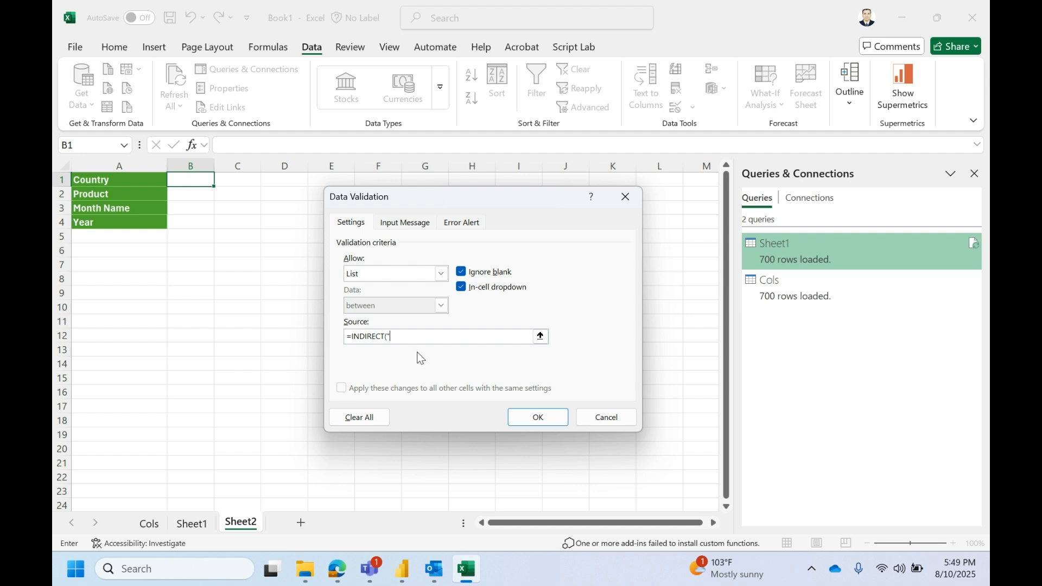
pyautogui.write('OL')
pyautogui.write('S')
pyautogui.click(149, 523)
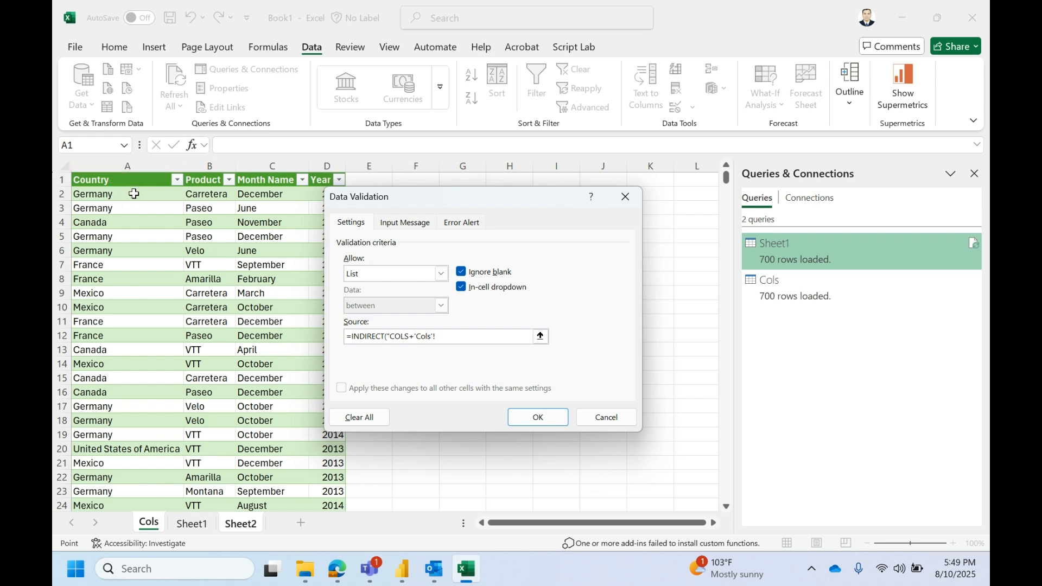
pyautogui.moveTo(130, 194); pyautogui.dragTo(140, 209)
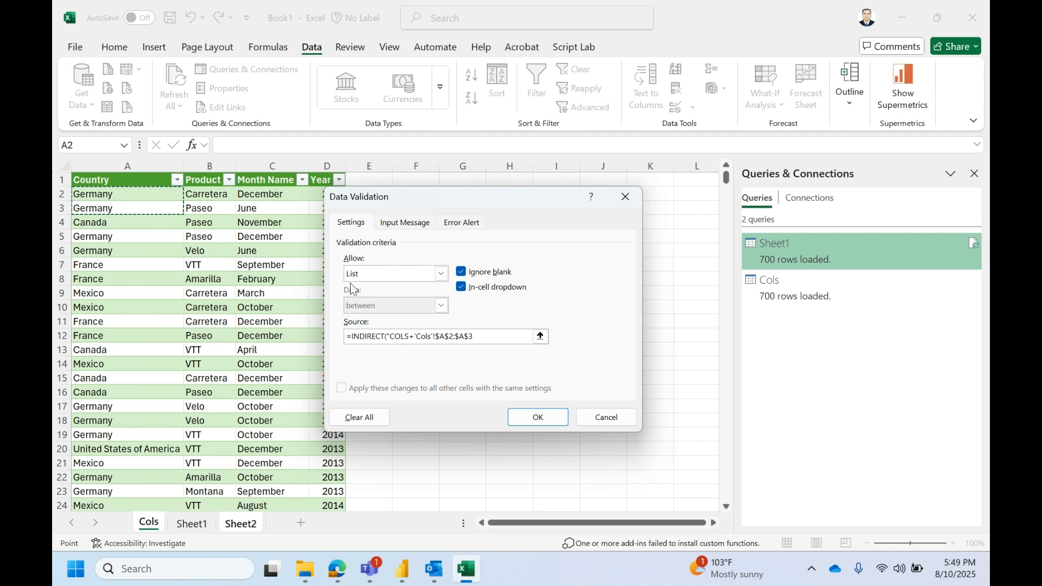
pyautogui.click(410, 337)
pyautogui.press('Delete')
pyautogui.press('Delete')
pyautogui.press('Delete')
pyautogui.press('Delete')
pyautogui.press('Delete')
pyautogui.press('Delete')
pyautogui.press('Delete')
pyautogui.press('Delete')
pyautogui.press('Delete')
pyautogui.press('Delete')
pyautogui.press('Delete')
pyautogui.press('Delete')
pyautogui.press('Delete')
pyautogui.press('Delete')
pyautogui.press('Delete')
pyautogui.press('Delete')
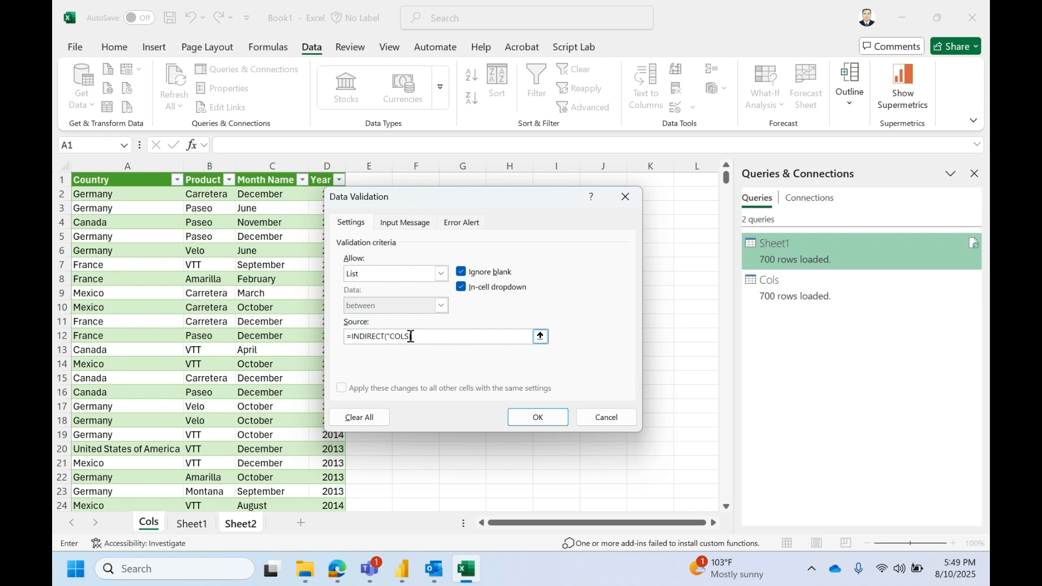
# Complete the INDIRECT source so it refers to the COLS table column named in A1, and apply the validation to B1
pyautogui.write('[')
pyautogui.write('"&A1')
pyautogui.write('&')
pyautogui.click(534, 418)
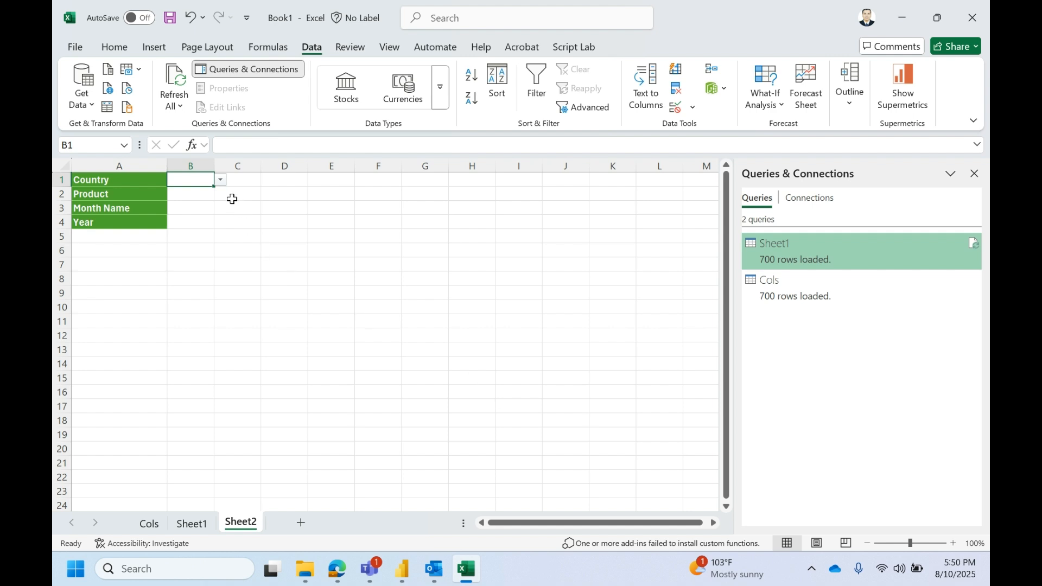
# Try Canada in the Country dropdown in B1 and leave the cell set to Germany
pyautogui.click(220, 182)
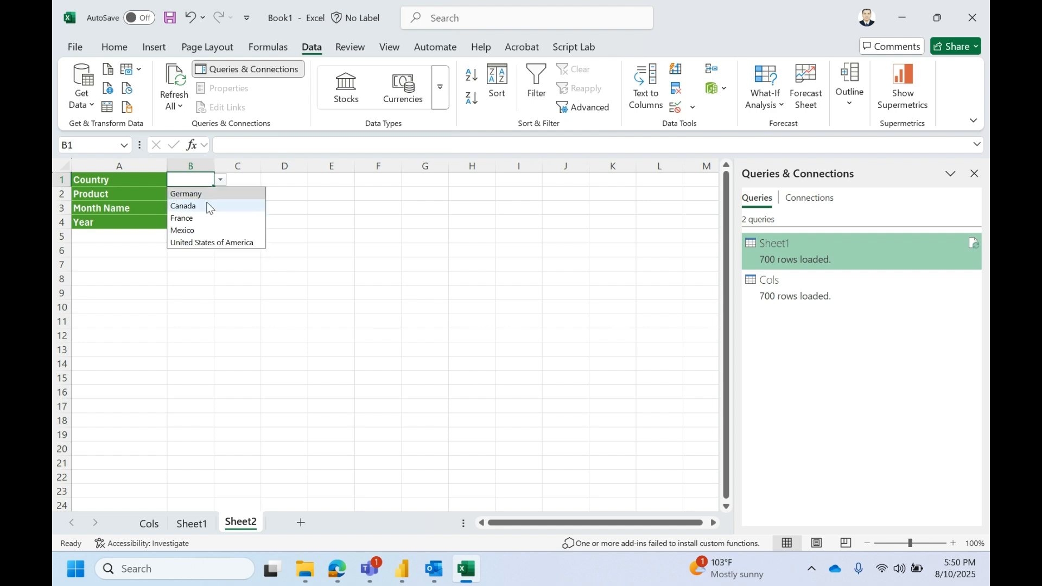
pyautogui.click(208, 206)
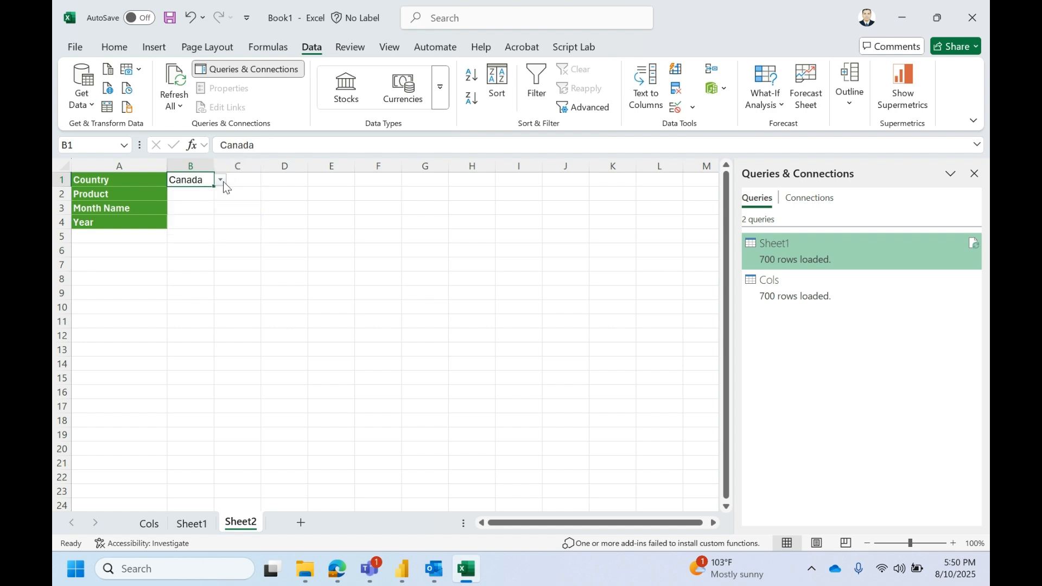
pyautogui.click(221, 181)
pyautogui.click(216, 196)
# Copy the validated Country cell B1 to B2 and choose Velo as the Product
pyautogui.click(200, 205)
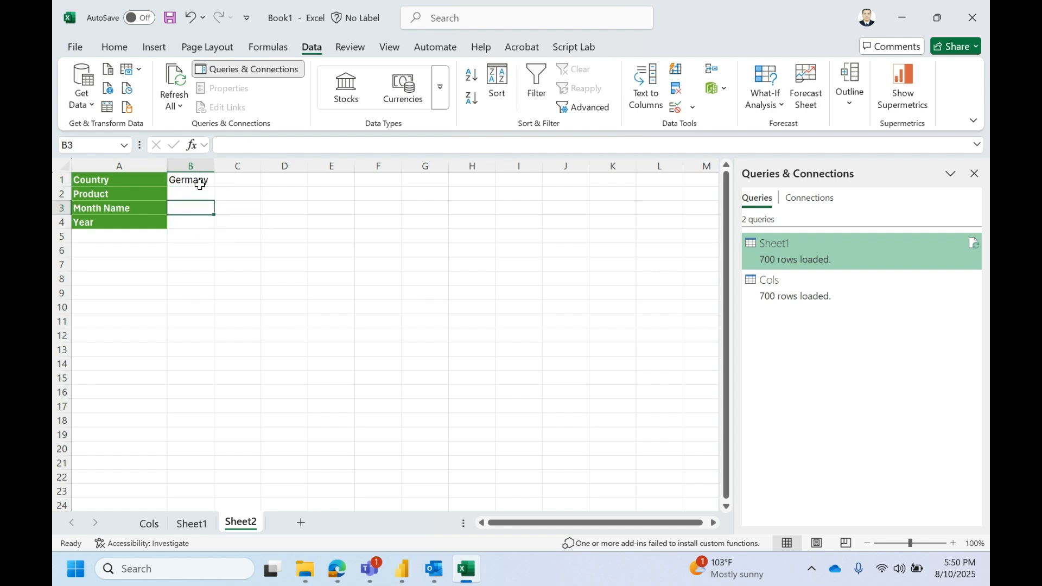
pyautogui.click(202, 182)
pyautogui.hotkey('ctrl', 'c')
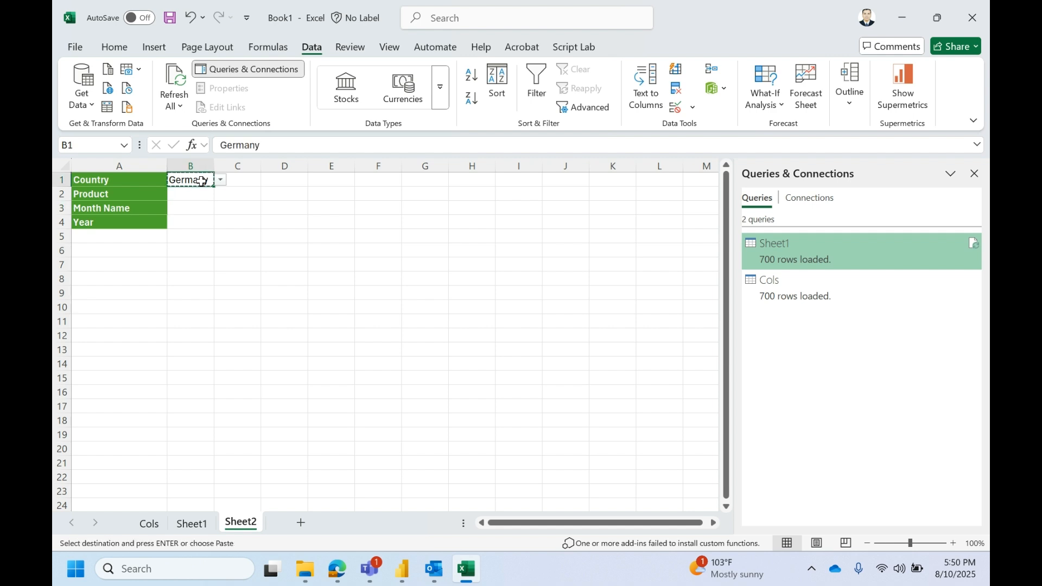
pyautogui.click(202, 198)
pyautogui.hotkey('ctrl', 'v')
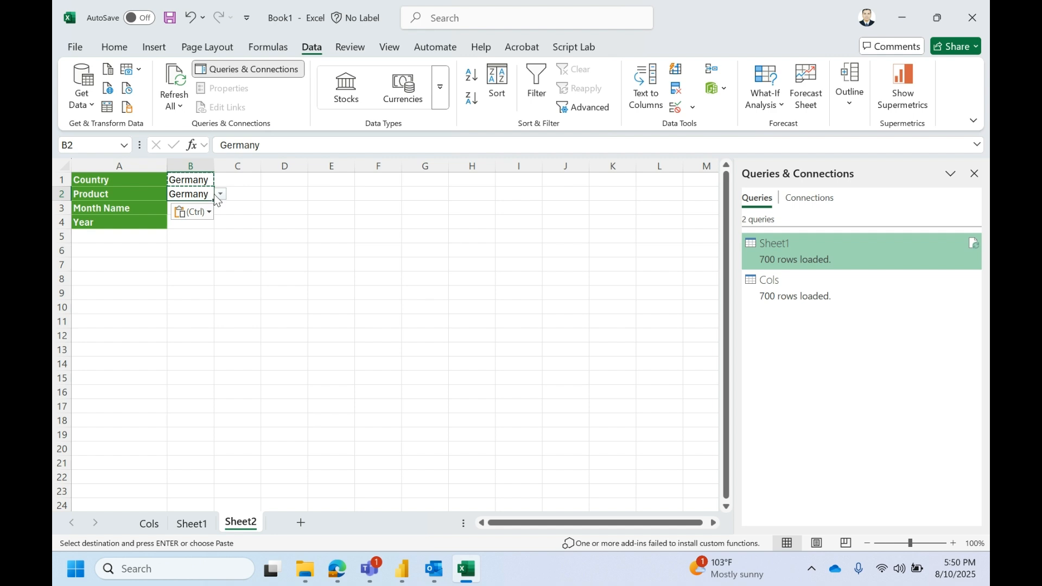
pyautogui.click(221, 194)
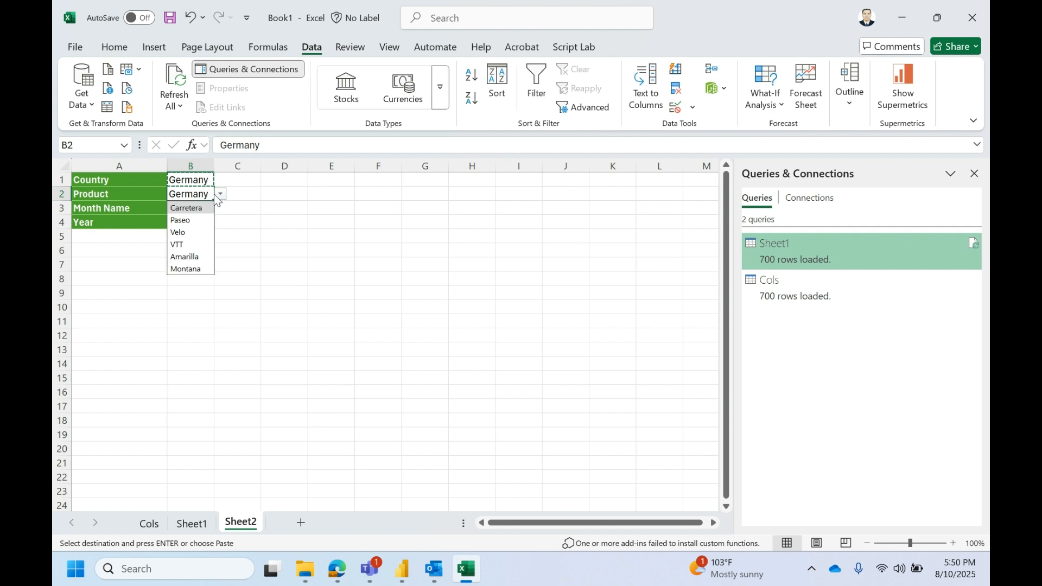
pyautogui.click(191, 231)
# Copy the validated Product cell B2 to B3 and choose March as the Month Name
pyautogui.hotkey('ctrl', 'c')
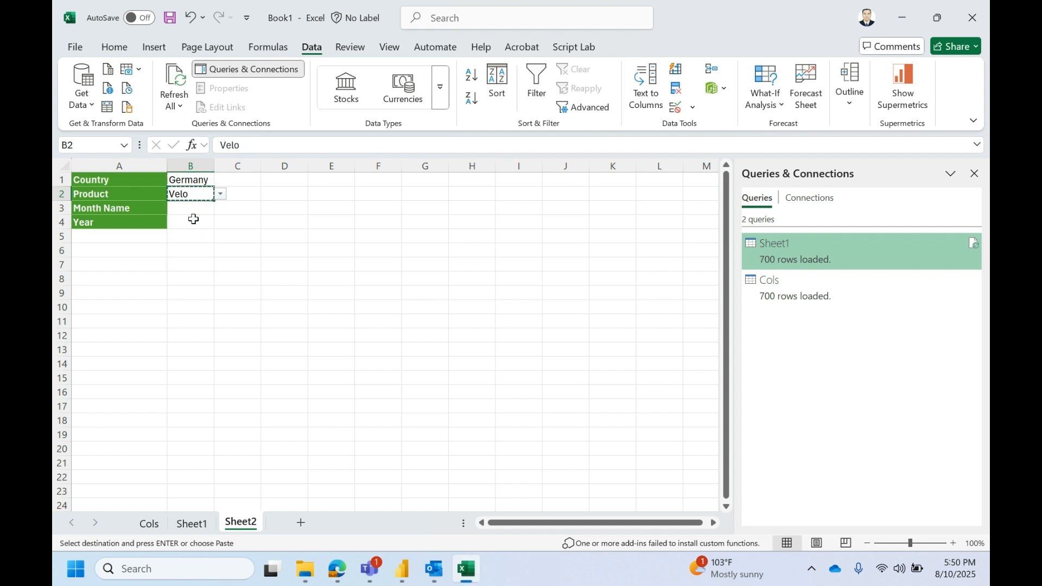
pyautogui.click(199, 207)
pyautogui.hotkey('ctrl', 'v')
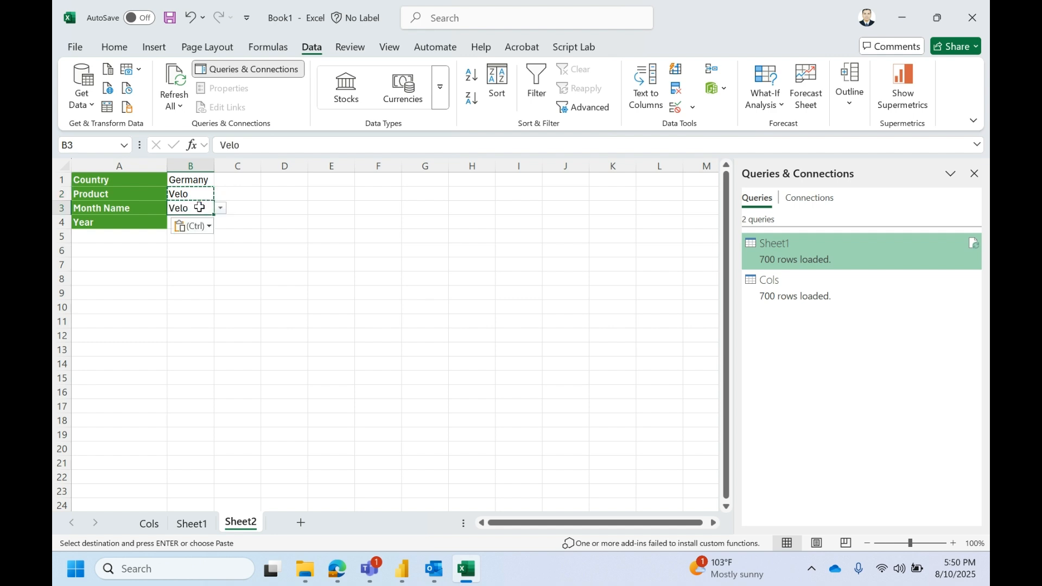
pyautogui.click(221, 208)
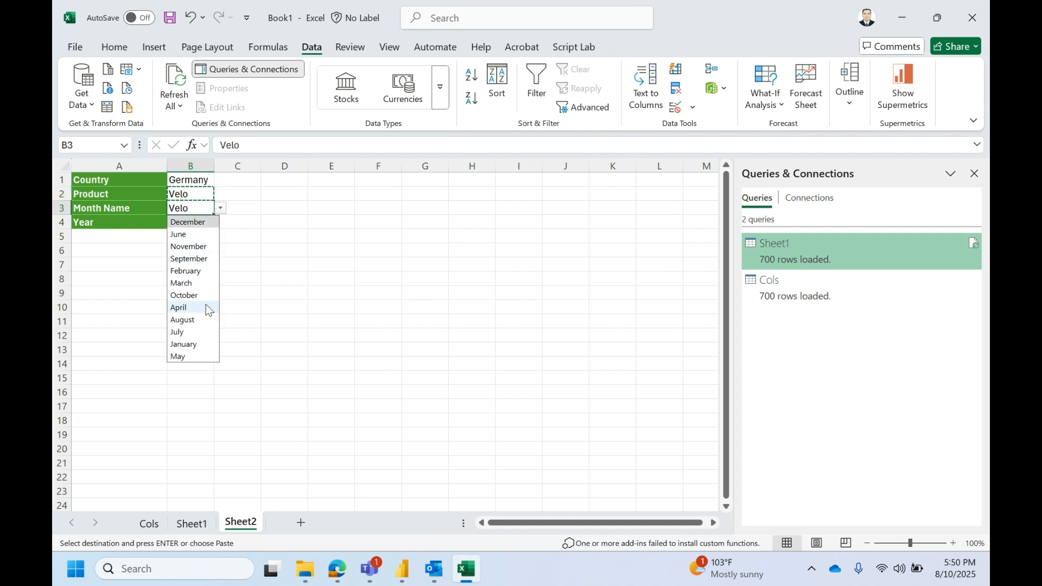
pyautogui.click(190, 283)
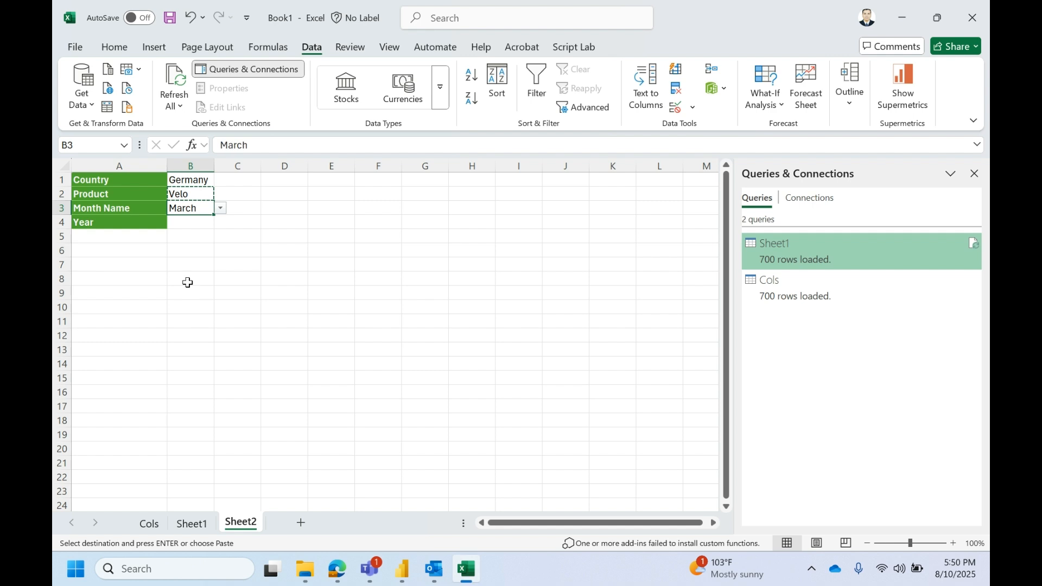
# Copy the validated Month Name cell B3 to B4, try 2014 as the Year and leave it set to 2013
pyautogui.click(196, 224)
pyautogui.click(202, 208)
pyautogui.click(194, 225)
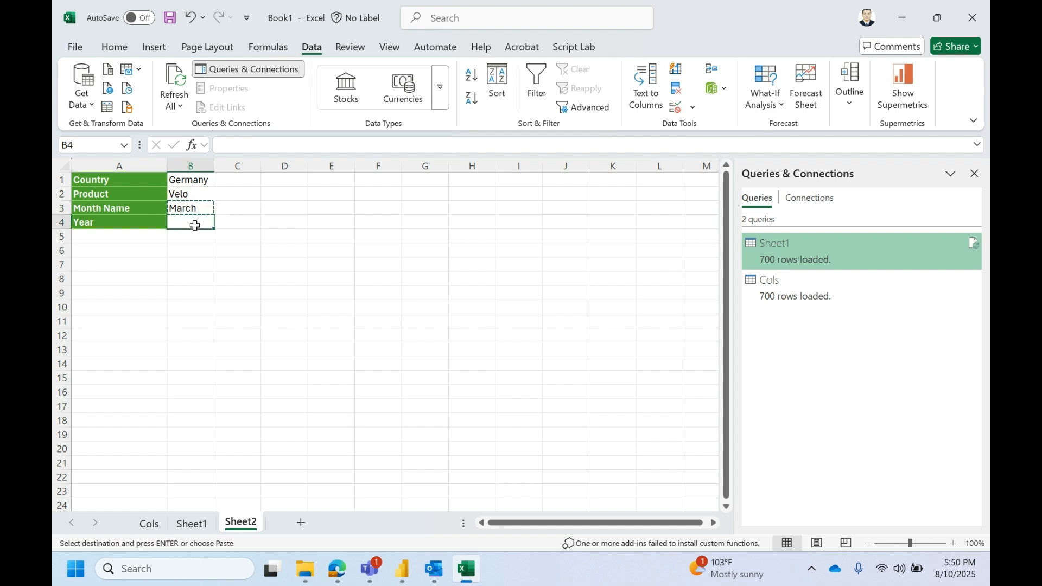
pyautogui.hotkey('ctrl', 'v')
pyautogui.click(220, 223)
pyautogui.click(200, 241)
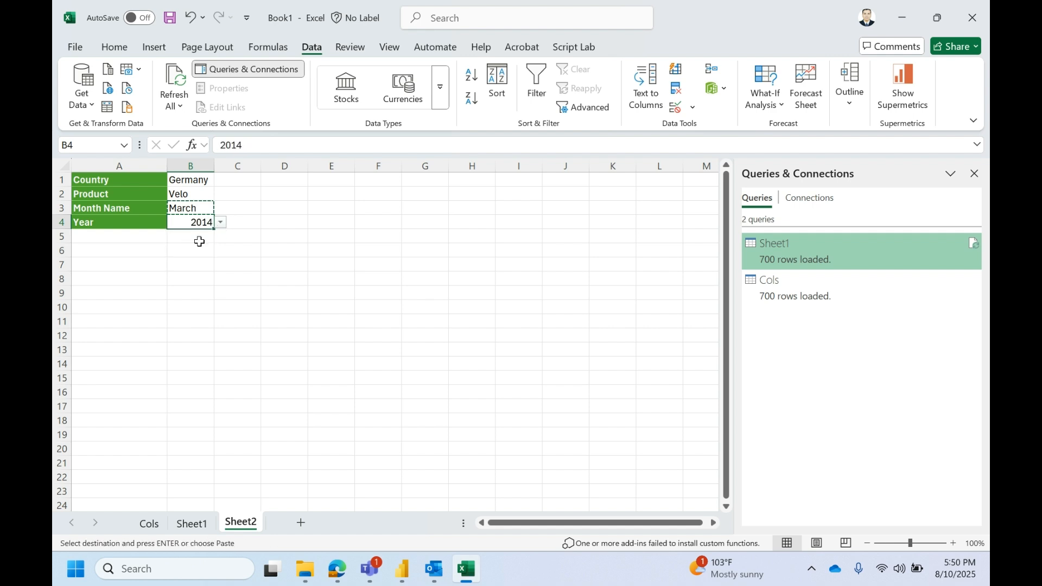
pyautogui.click(221, 221)
pyautogui.click(203, 248)
# Widen column B on Sheet2 and apply all borders to the selection table A1:B4
pyautogui.moveTo(214, 166); pyautogui.dragTo(210, 165)
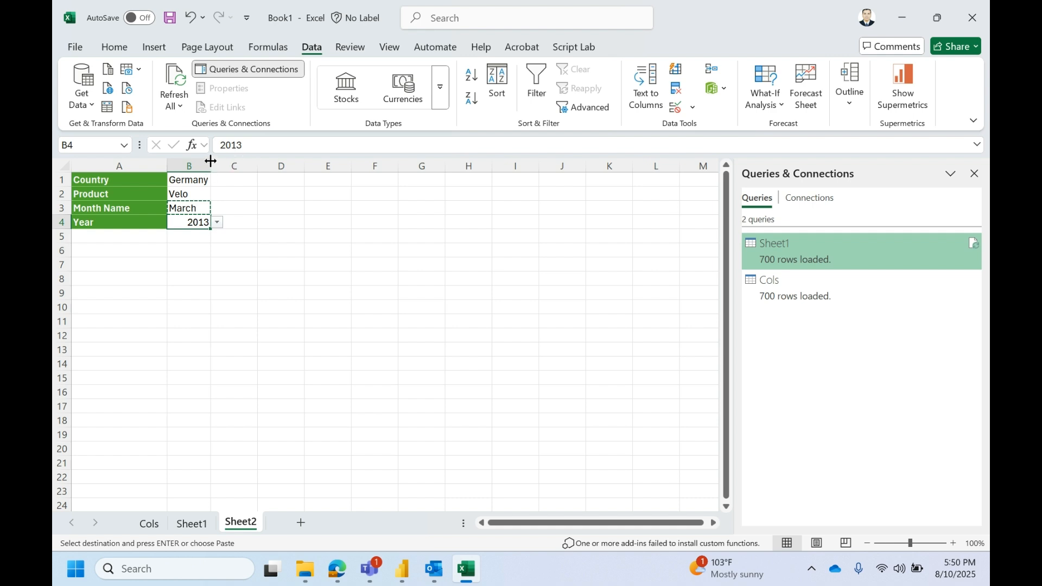
pyautogui.moveTo(210, 161); pyautogui.dragTo(234, 164)
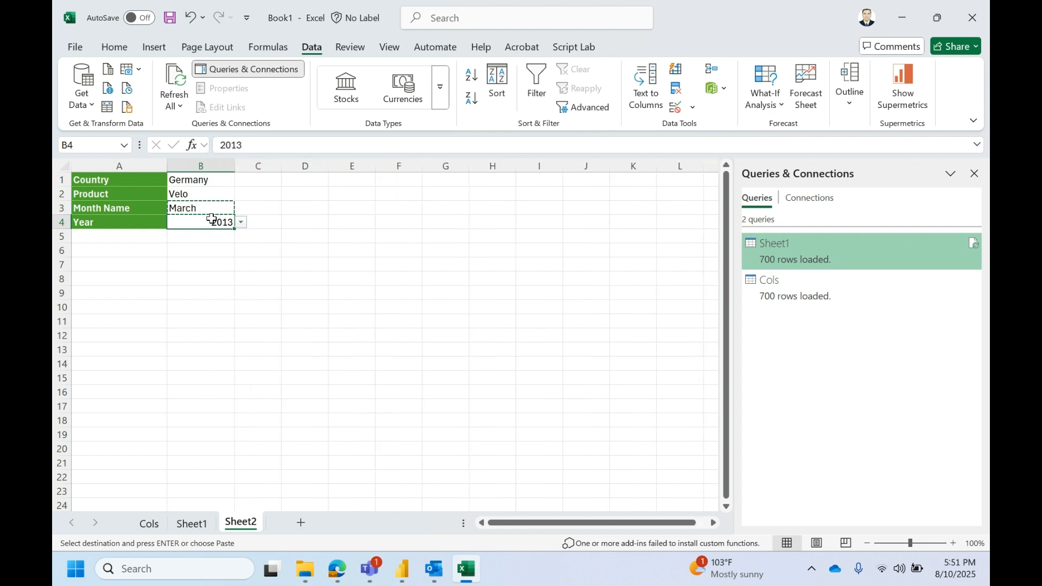
pyautogui.hotkey('shift', 'Left')
pyautogui.hotkey('shift', 'Up')
pyautogui.hotkey('shift', 'Up')
pyautogui.hotkey('shift', 'Up')
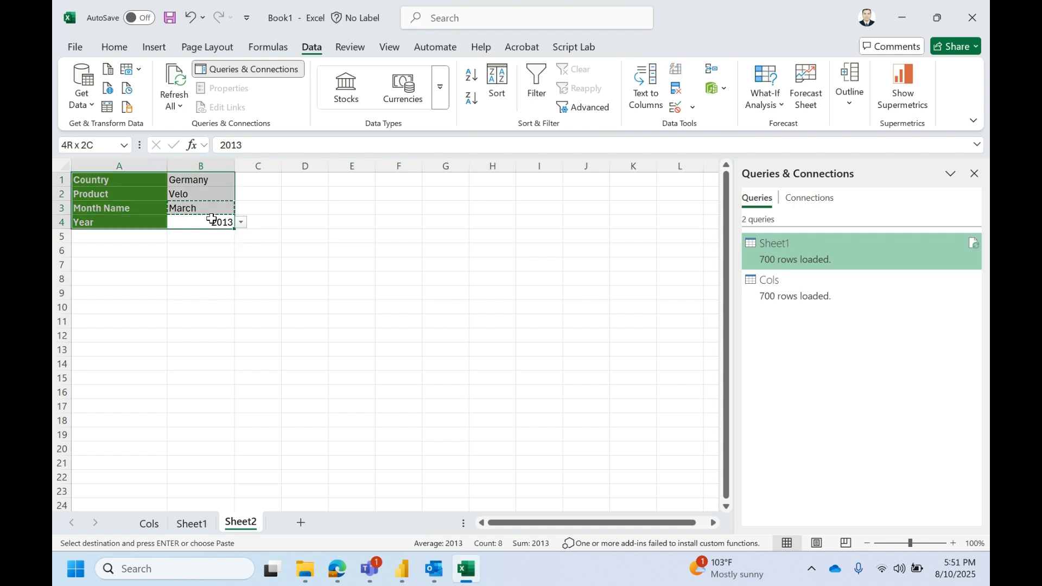
pyautogui.click(115, 47)
pyautogui.rightClick(141, 185)
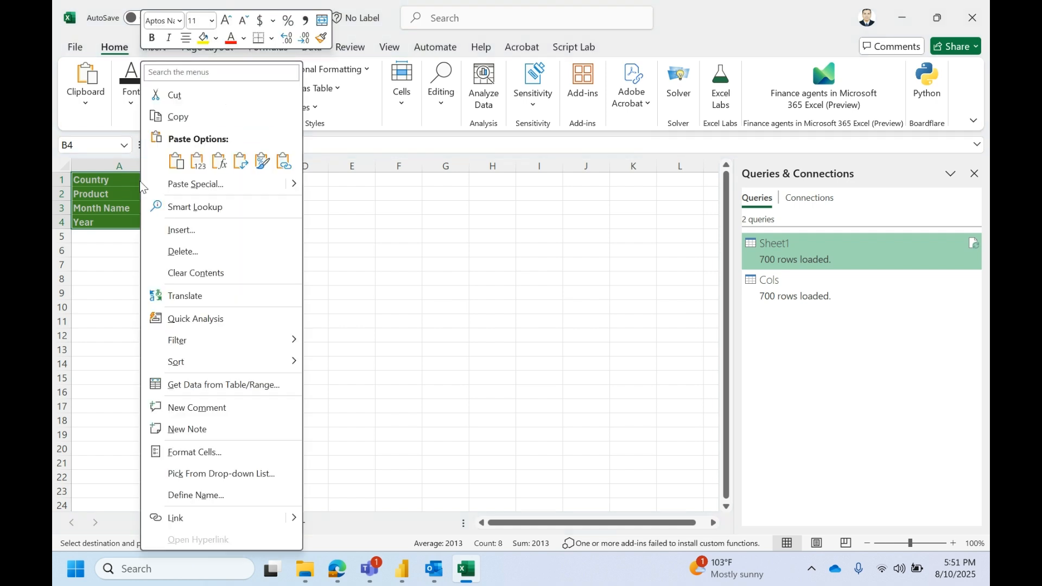
pyautogui.click(270, 41)
pyautogui.click(288, 172)
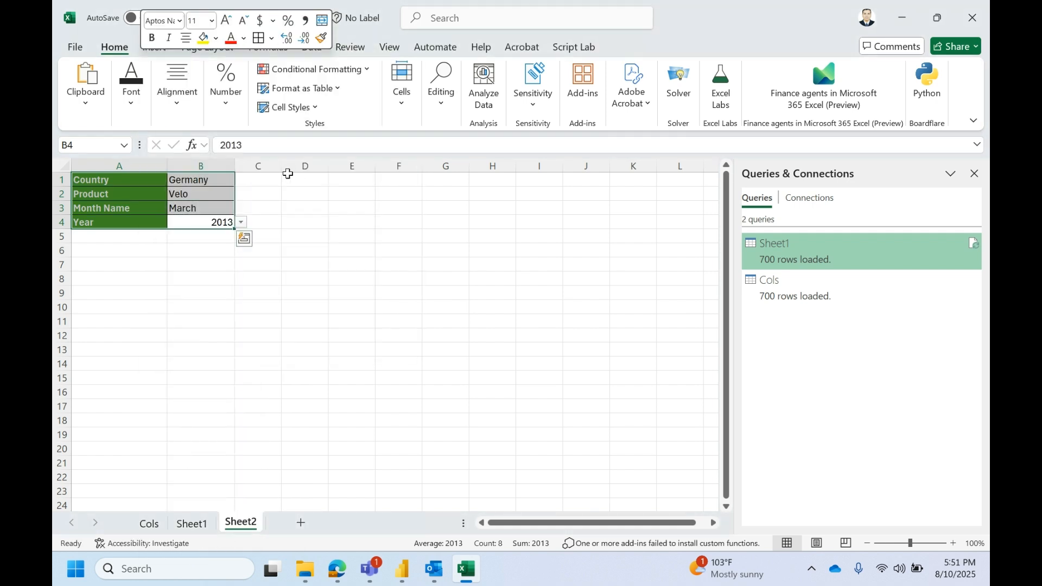
# Examine how each label in column A pairs with its selection cell in column B, including the Product dropdown's options in B2
pyautogui.click(201, 182)
pyautogui.click(139, 178)
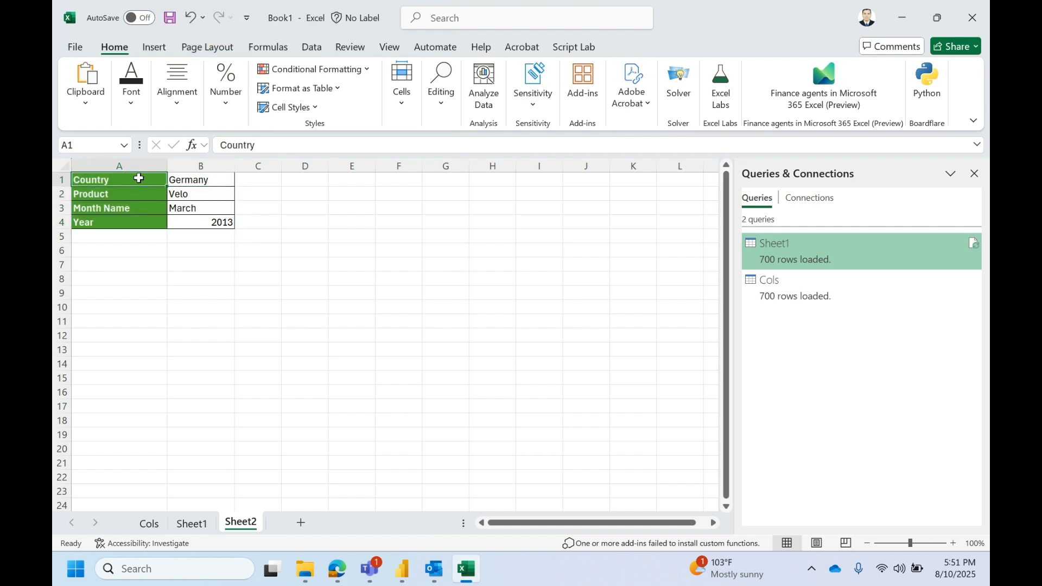
pyautogui.click(195, 178)
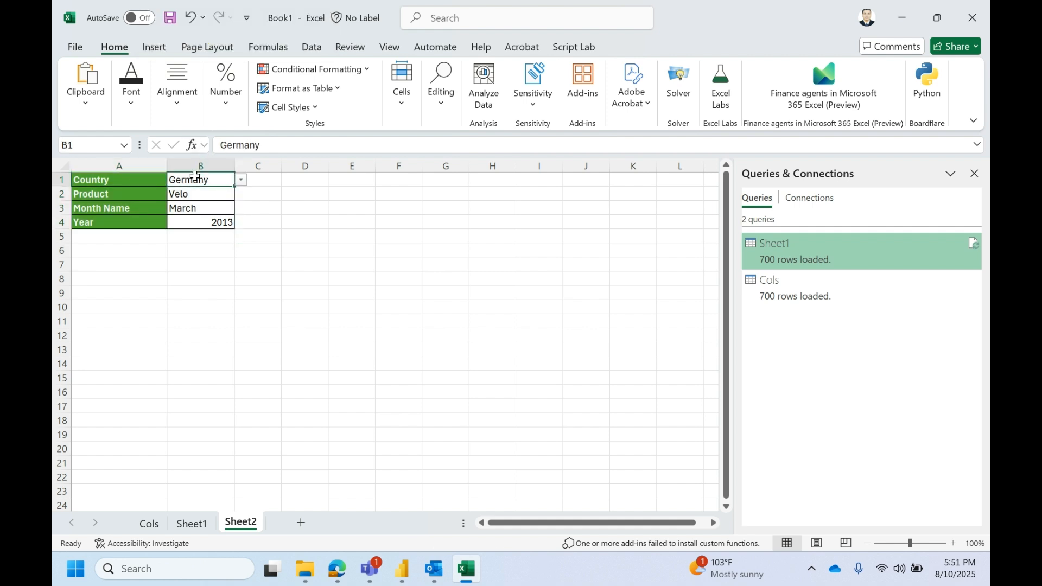
pyautogui.click(157, 195)
pyautogui.click(196, 196)
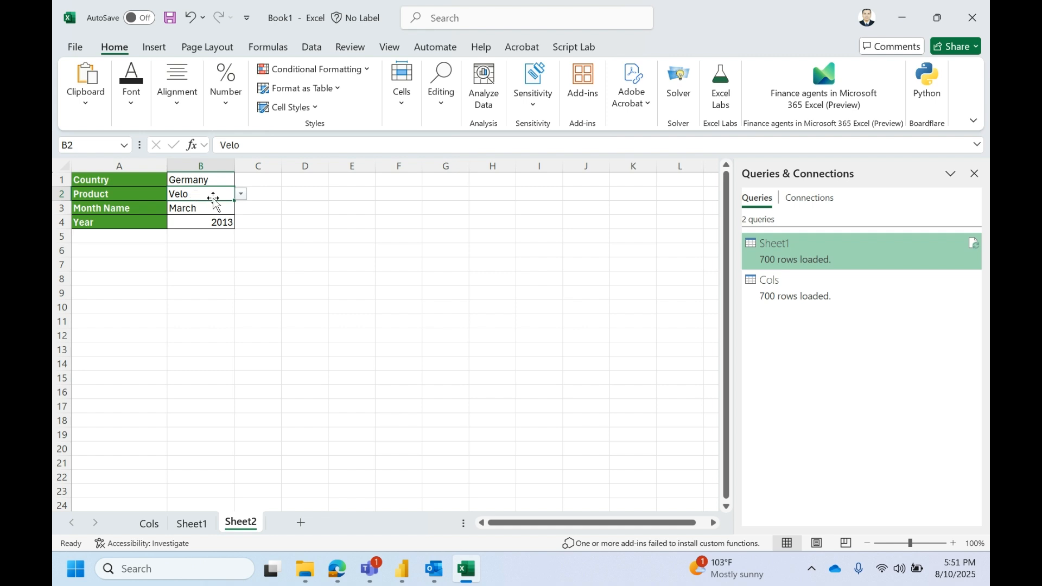
pyautogui.moveTo(243, 194)
pyautogui.mouseDown()
pyautogui.moveTo(224, 193)
pyautogui.moveTo(248, 200)
pyautogui.mouseUp()
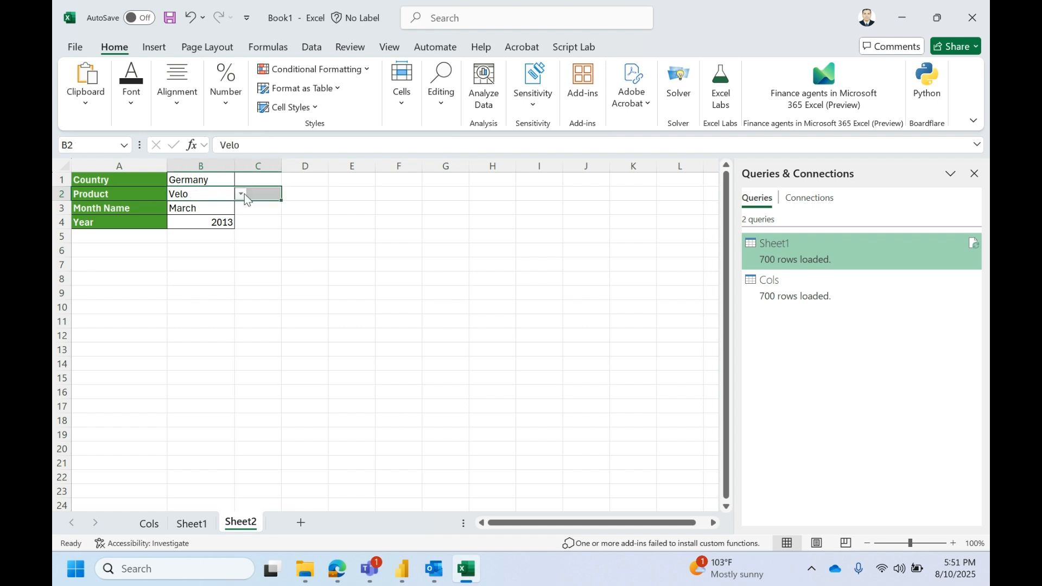
pyautogui.click(243, 195)
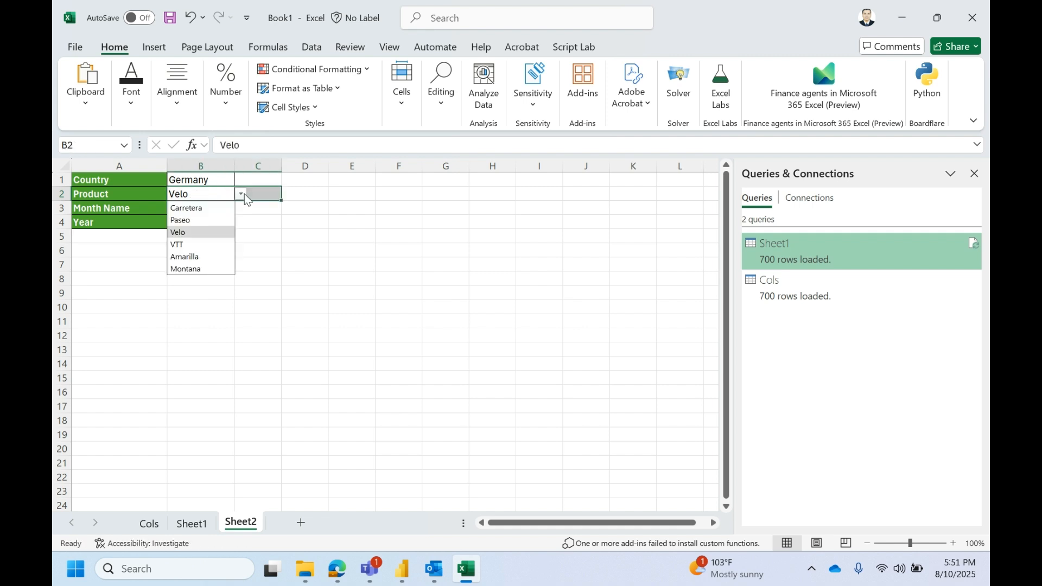
pyautogui.click(126, 219)
pyautogui.click(142, 203)
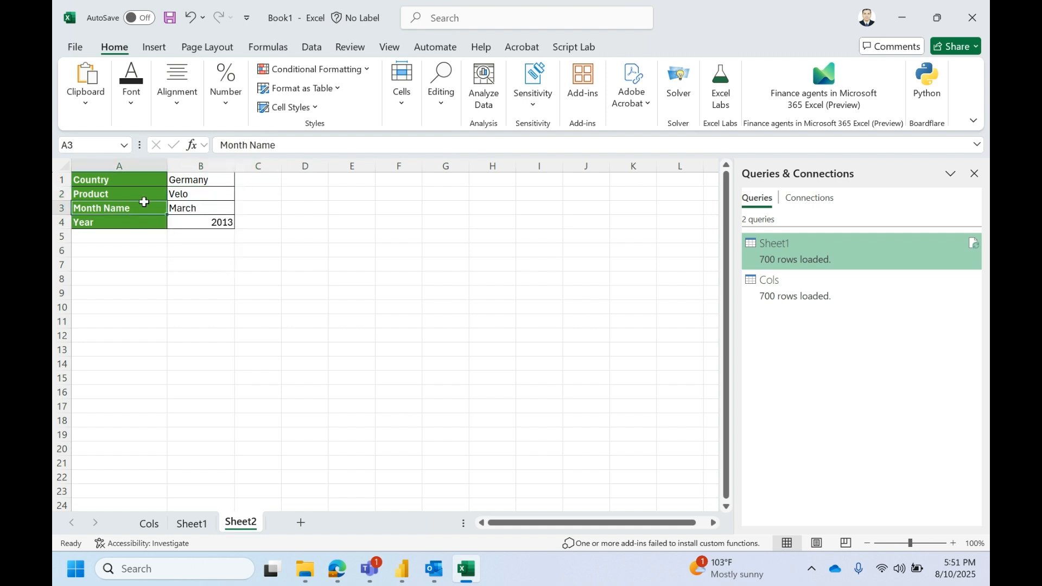
pyautogui.click(187, 206)
pyautogui.click(136, 213)
pyautogui.doubleClick(204, 179)
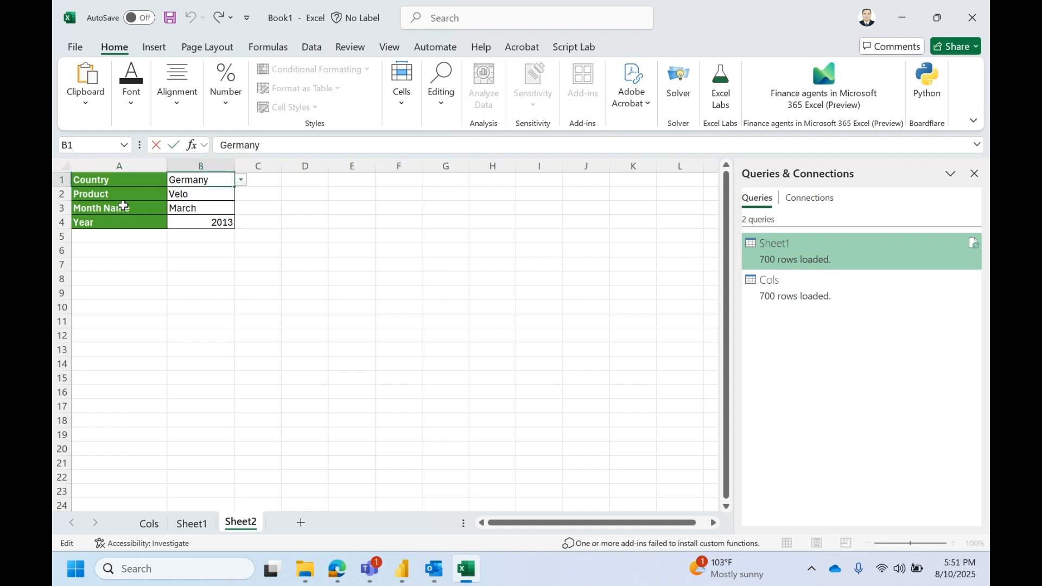
# Assign the range name COUNTRY to cells A1:B1 on Sheet2
pyautogui.click(133, 180)
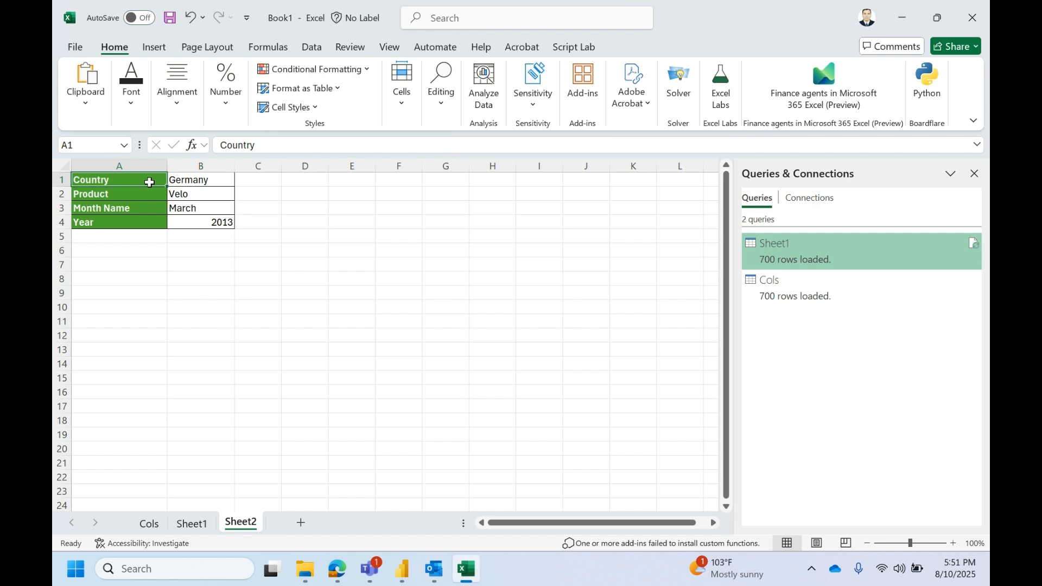
pyautogui.hotkey('shift', 'Right')
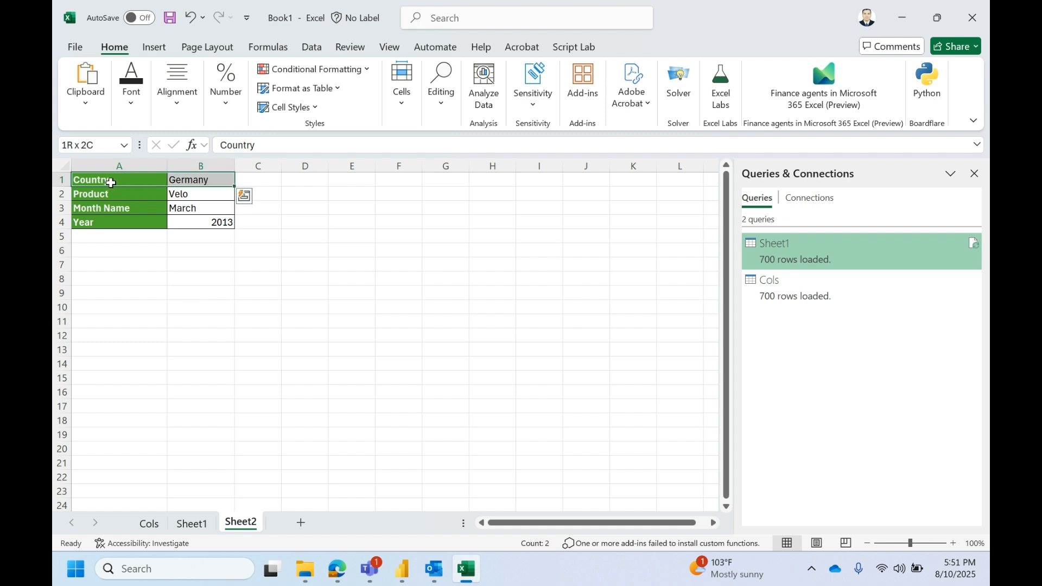
pyautogui.click(100, 146)
pyautogui.write('COUNTRY')
pyautogui.press('Return')
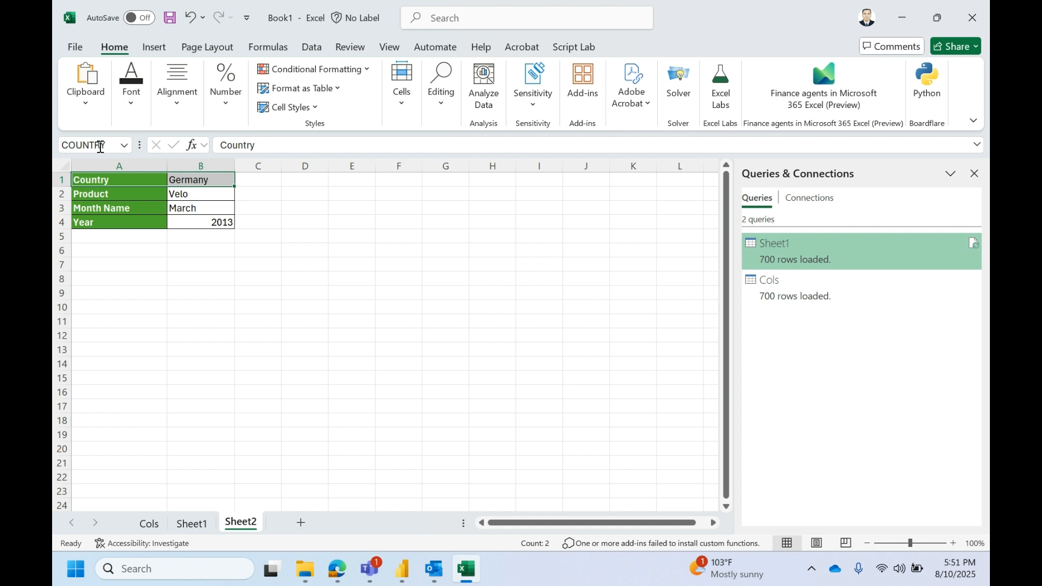
# Assign the range name PRODUCT to cells A2:B2
pyautogui.click(112, 195)
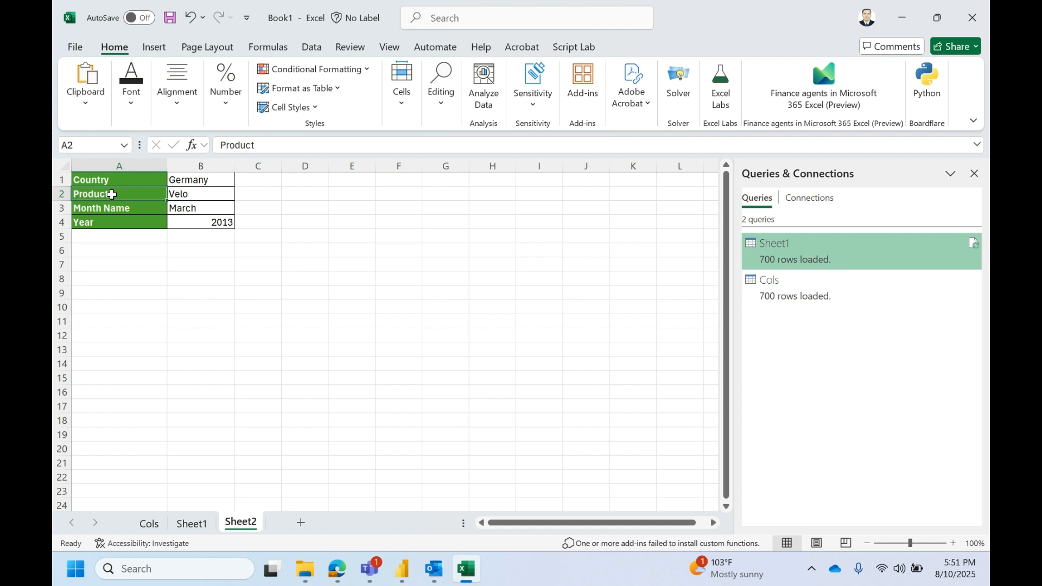
pyautogui.moveTo(112, 195); pyautogui.dragTo(179, 194)
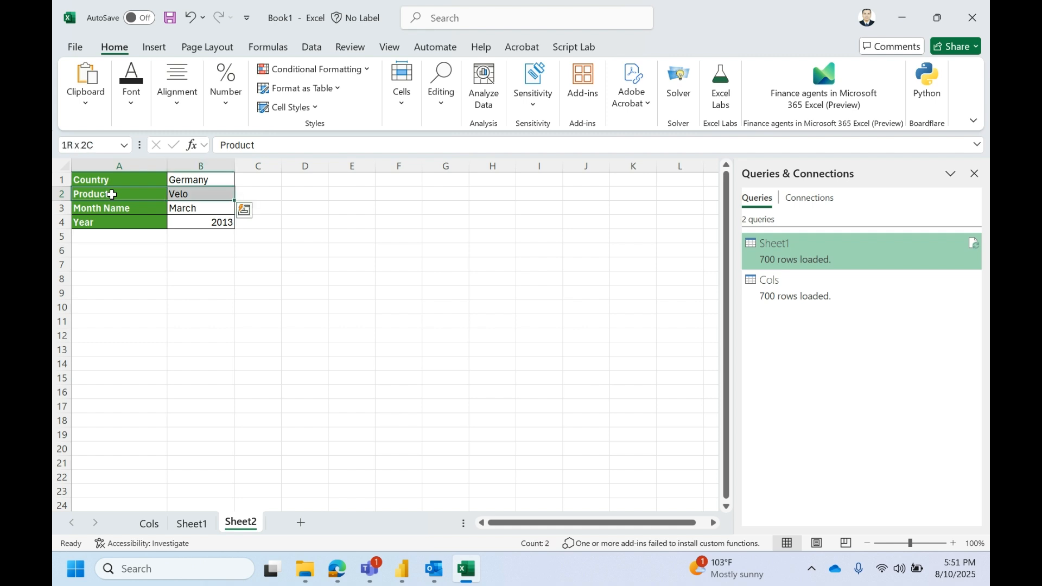
pyautogui.click(102, 145)
pyautogui.write('PRO')
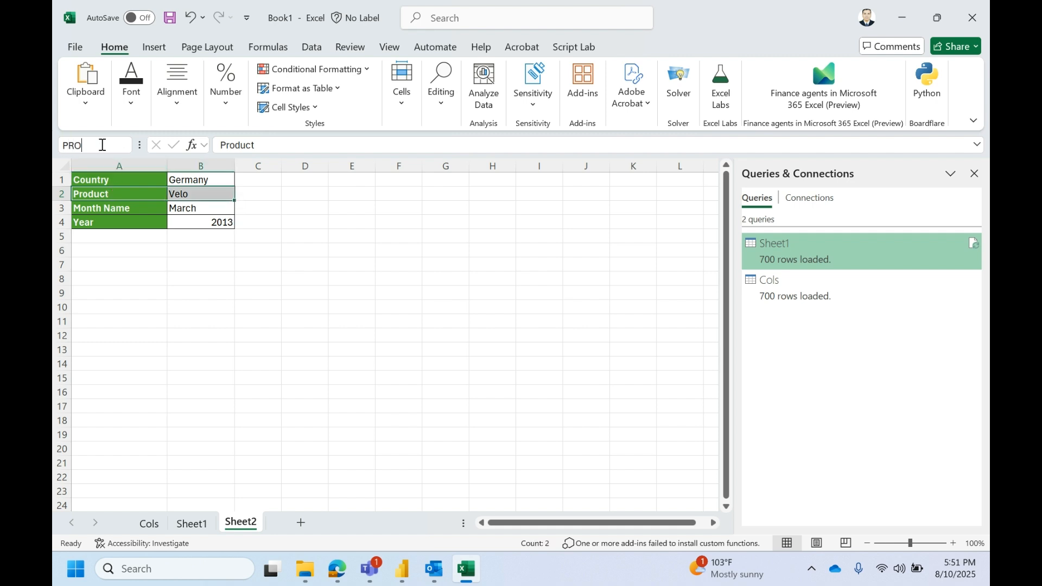
pyautogui.write('DUCT')
pyautogui.press('Return')
# Assign the range name MONTH to the Month Name row, cells A3:B3
pyautogui.click(89, 204)
pyautogui.hotkey('shift', 'Right')
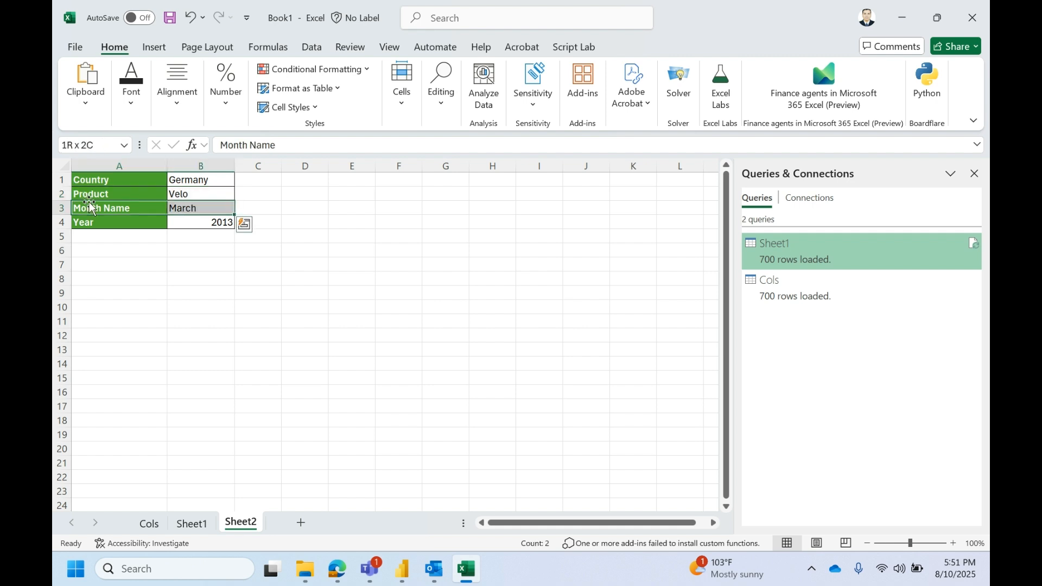
pyautogui.click(99, 149)
pyautogui.write('MONTH')
pyautogui.press('Return')
# Assign the range name YEAR to cells A4:B4
pyautogui.click(104, 220)
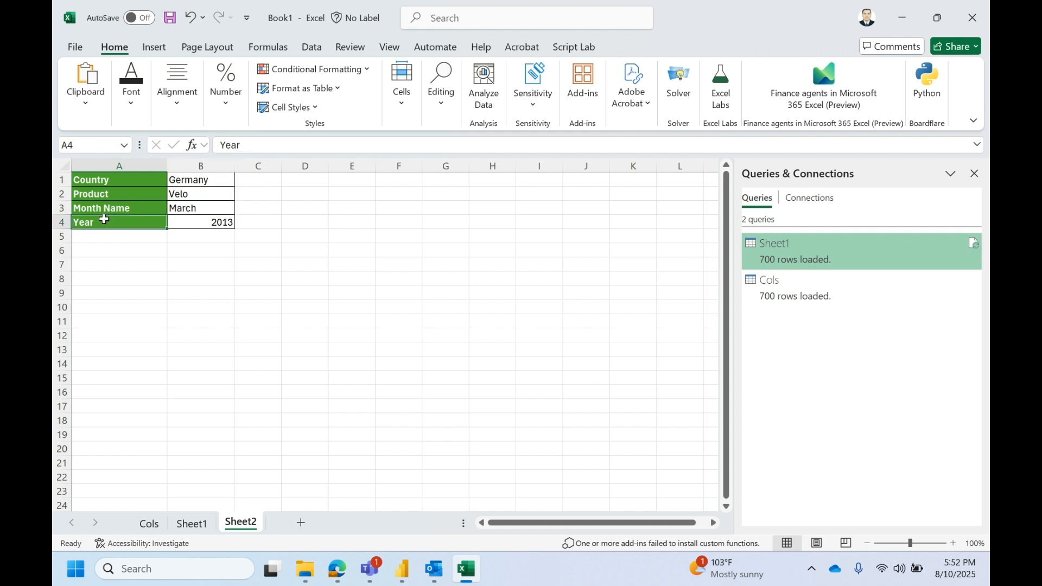
pyautogui.hotkey('shift', 'Right')
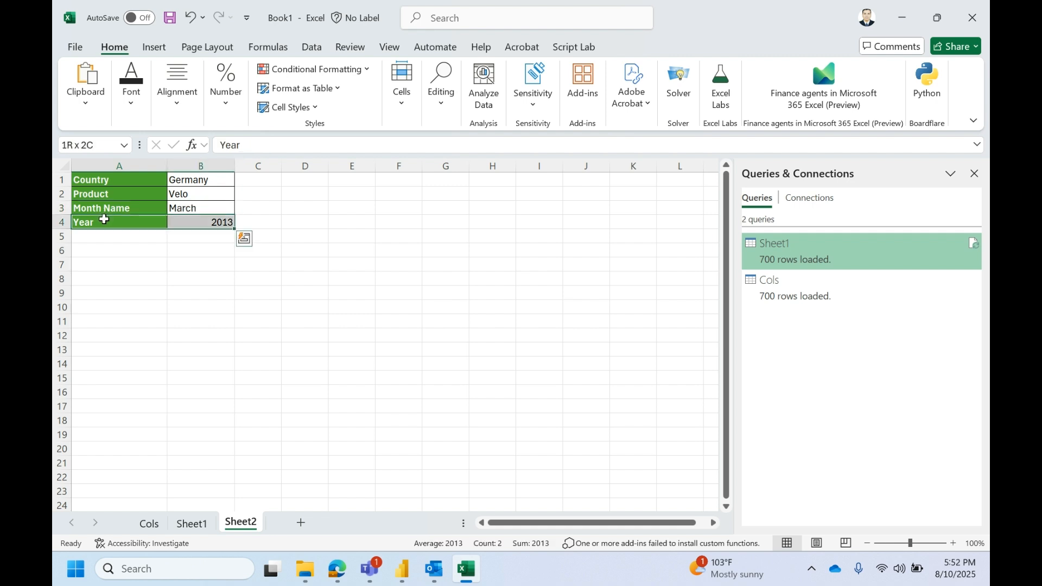
pyautogui.click(100, 142)
pyautogui.write('YEAR')
pyautogui.press('Return')
# Create a Power Query query from the COUNTRY range and delete its Changed Type and Promoted Headers steps
pyautogui.click(135, 177)
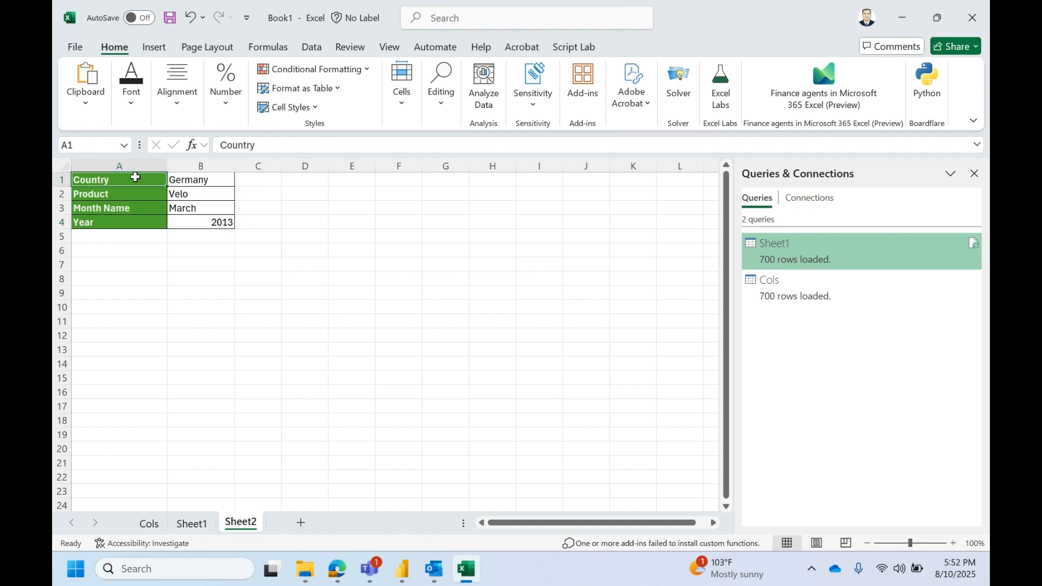
pyautogui.click(188, 177)
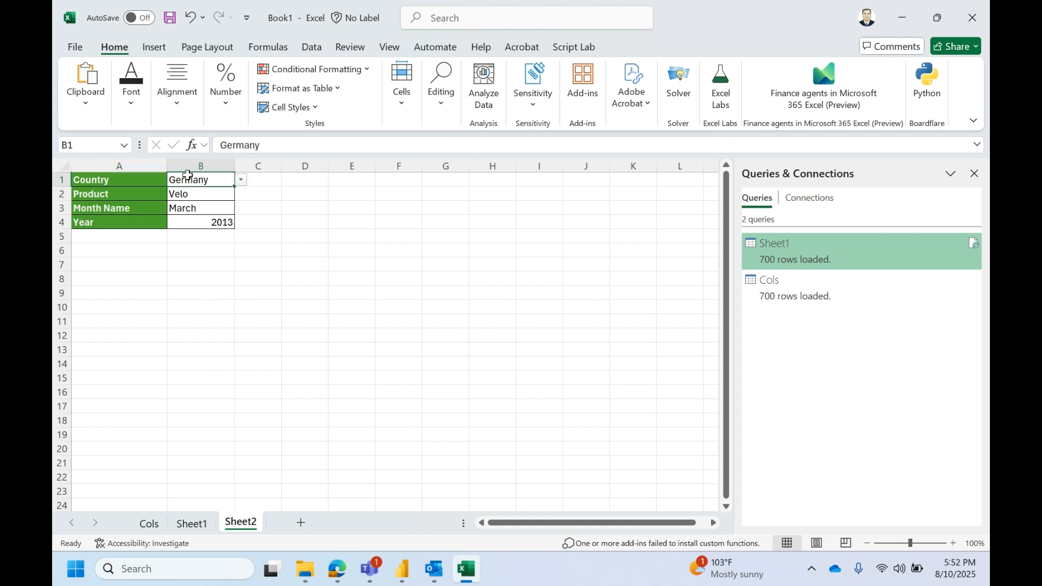
pyautogui.hotkey('shift', 'Left')
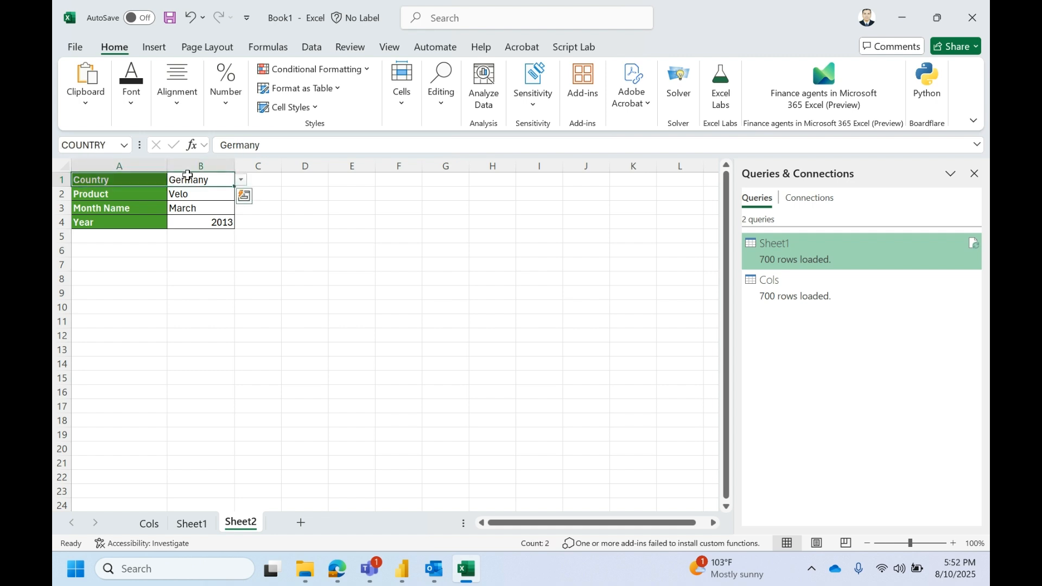
pyautogui.click(318, 45)
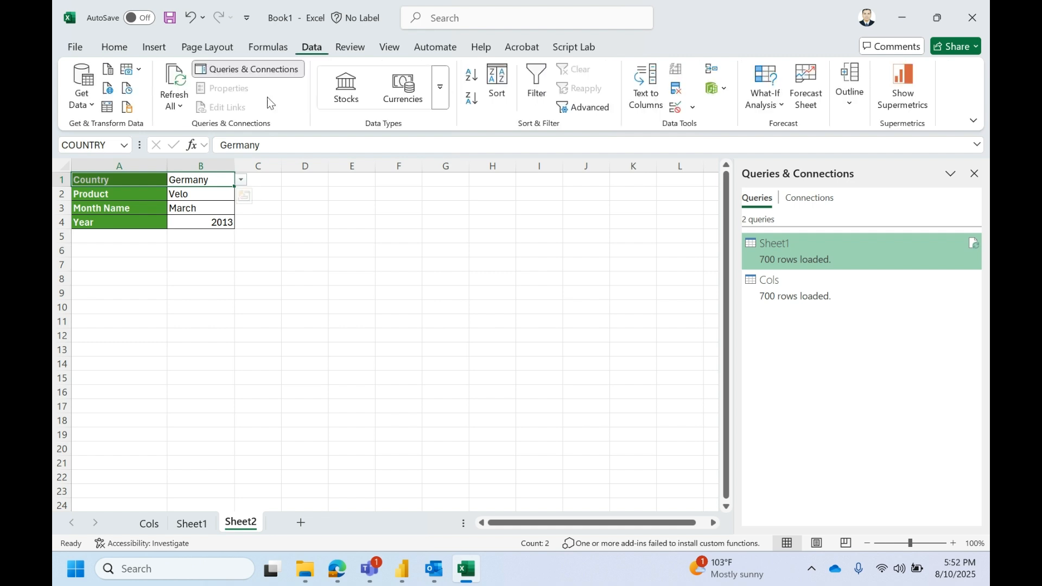
pyautogui.click(109, 108)
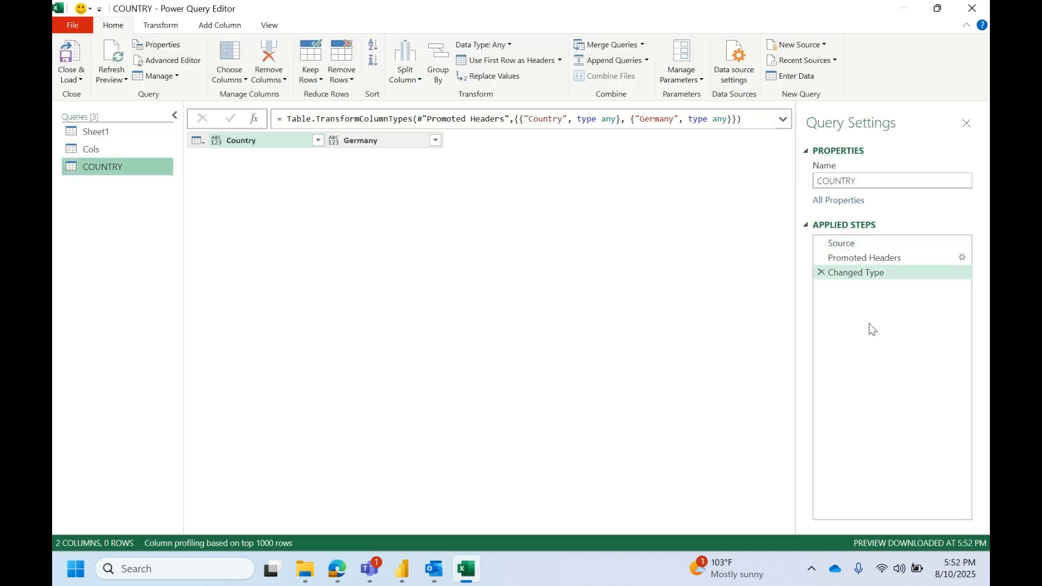
pyautogui.click(821, 273)
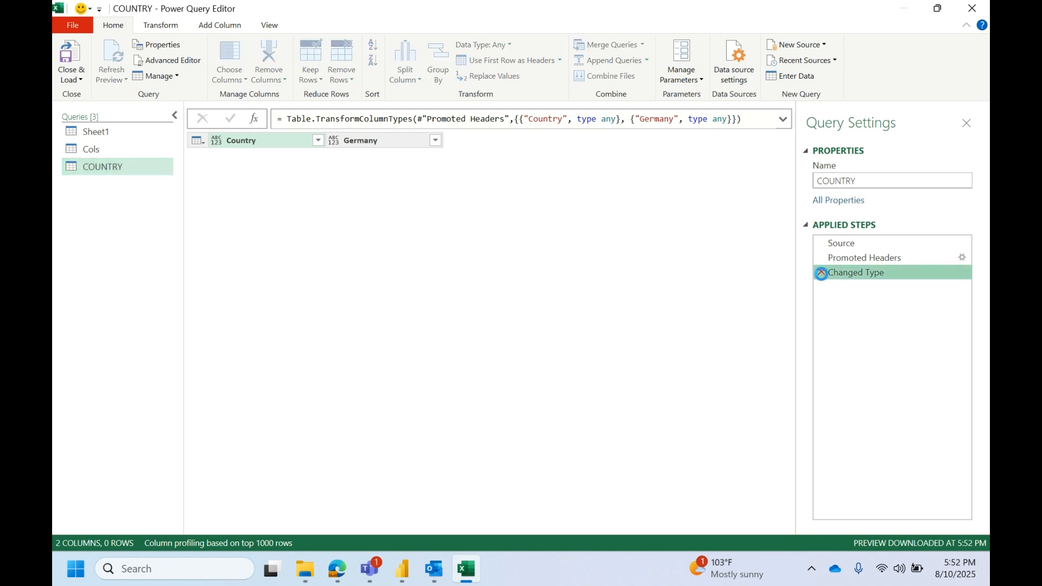
pyautogui.click(821, 257)
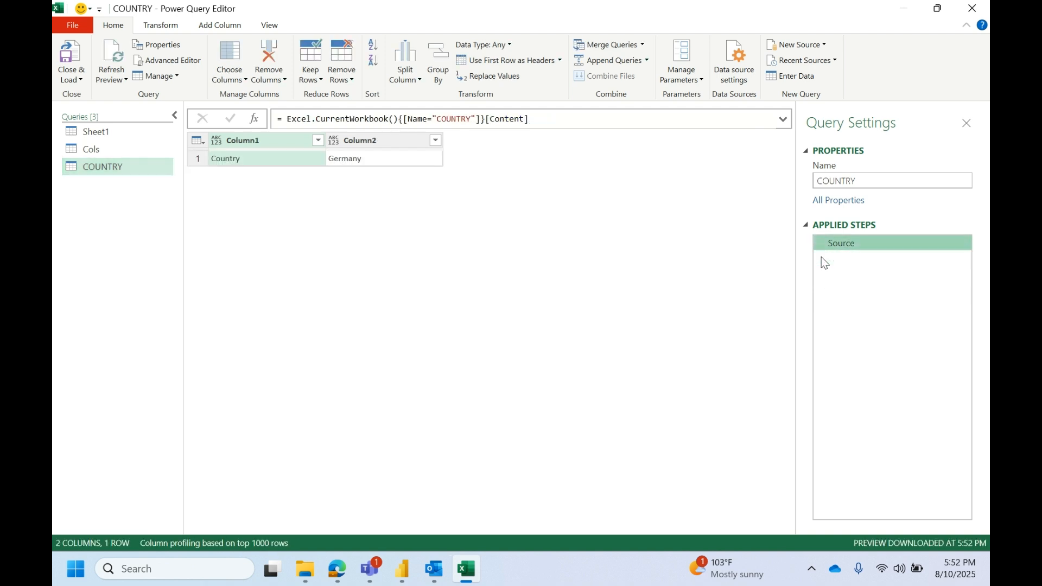
# Drill down into the Column2 value of the COUNTRY query's single row
pyautogui.click(406, 164)
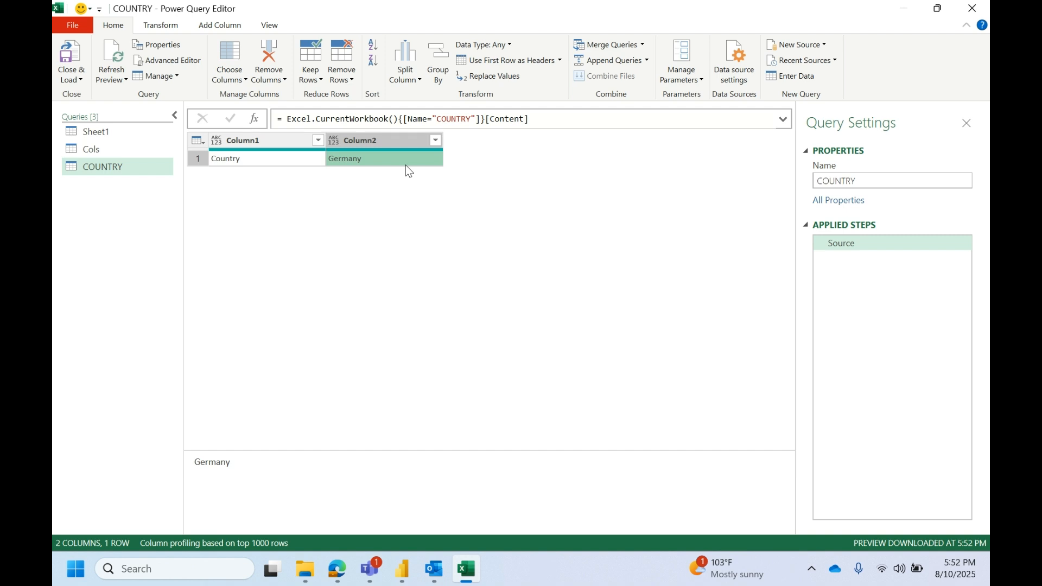
pyautogui.rightClick(405, 165)
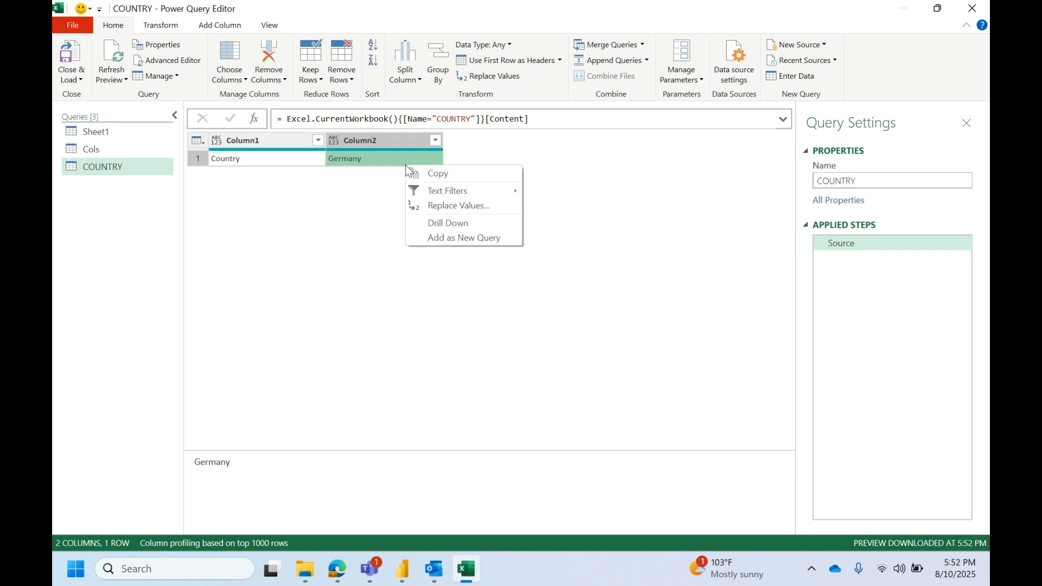
pyautogui.click(438, 225)
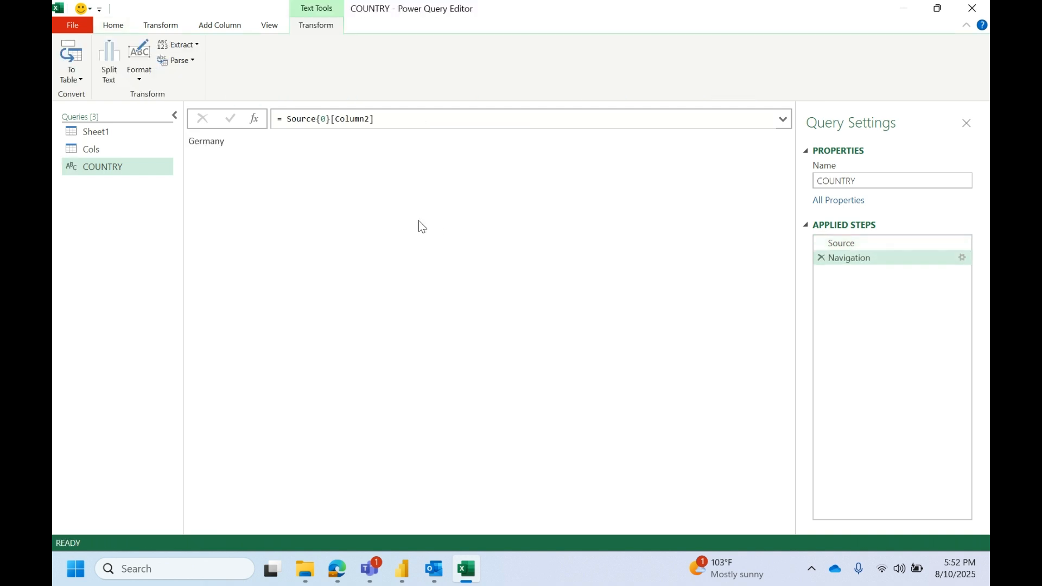
pyautogui.click(228, 162)
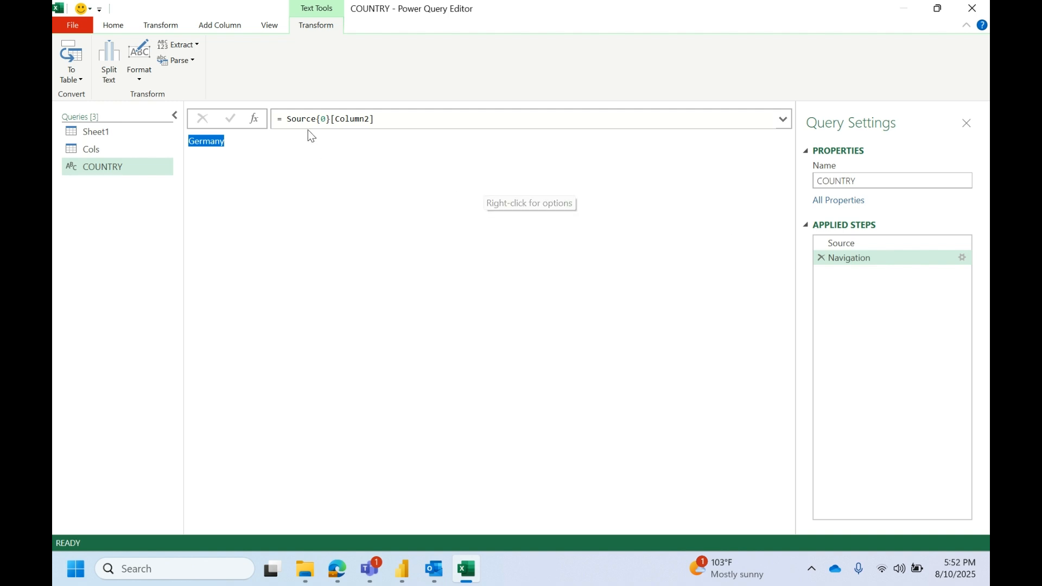
# Copy {0}[Column2] from the COUNTRY query's Navigation formula and delete the Navigation step
pyautogui.click(318, 119)
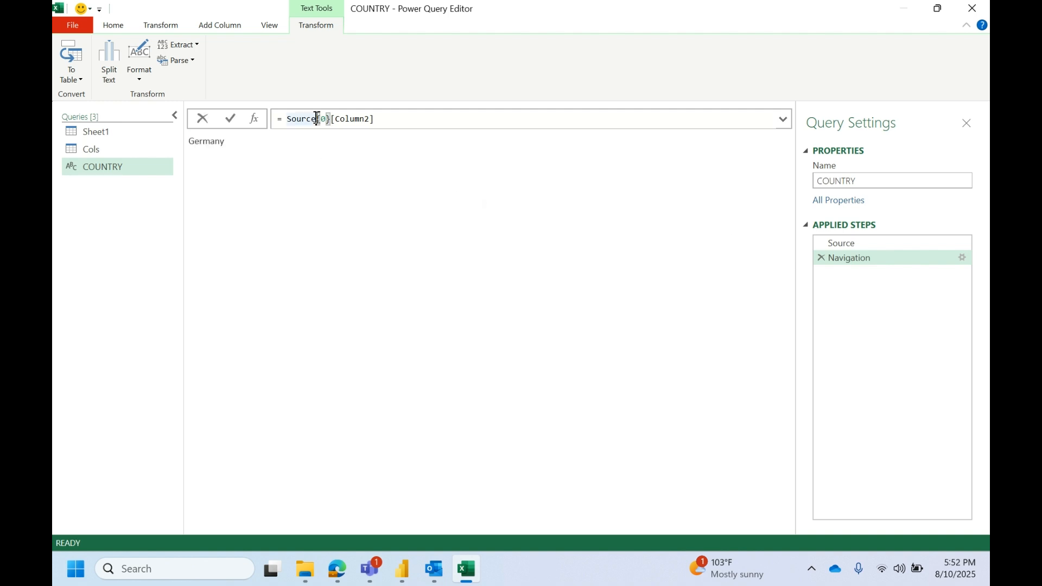
pyautogui.moveTo(317, 119)
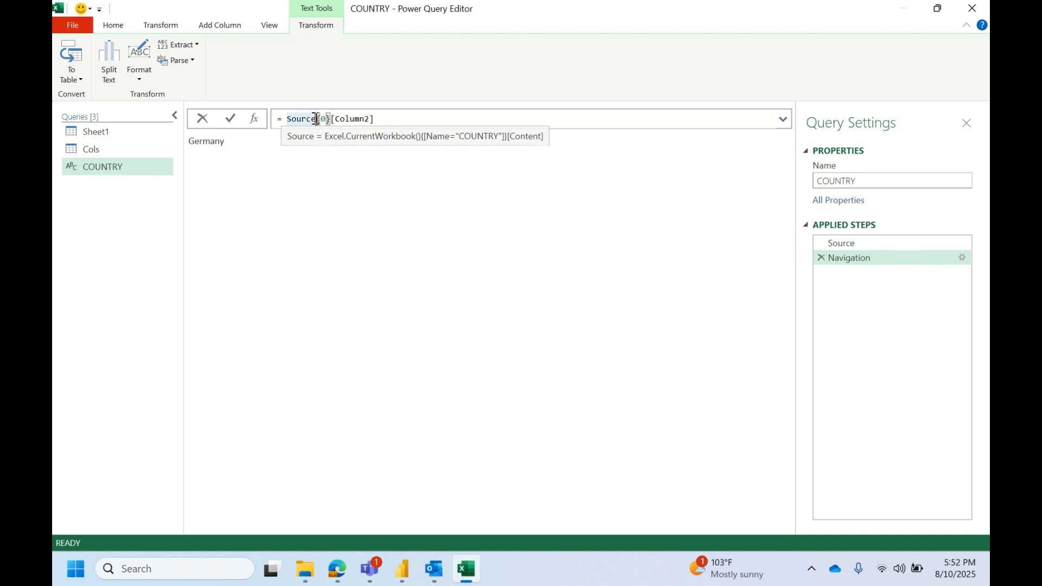
pyautogui.hotkey('shift', 'Right')
pyautogui.hotkey('shift', 'Right')
pyautogui.hotkey('shift', 'Right')
pyautogui.hotkey('shift', 'Right')
pyautogui.hotkey('shift', 'Right')
pyautogui.hotkey('shift', 'Right')
pyautogui.hotkey('shift', 'Right')
pyautogui.hotkey('shift', 'Right')
pyautogui.hotkey('shift', 'Right')
pyautogui.hotkey('shift', 'Right')
pyautogui.hotkey('shift', 'Right')
pyautogui.hotkey('shift', 'Right')
pyautogui.hotkey('ctrl', 'c')
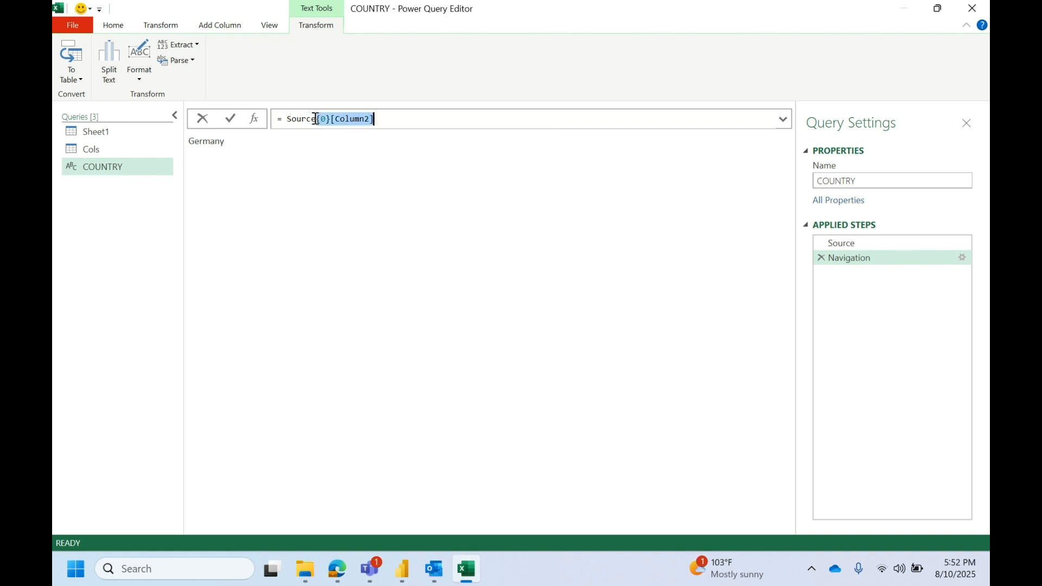
pyautogui.click(825, 256)
pyautogui.click(824, 257)
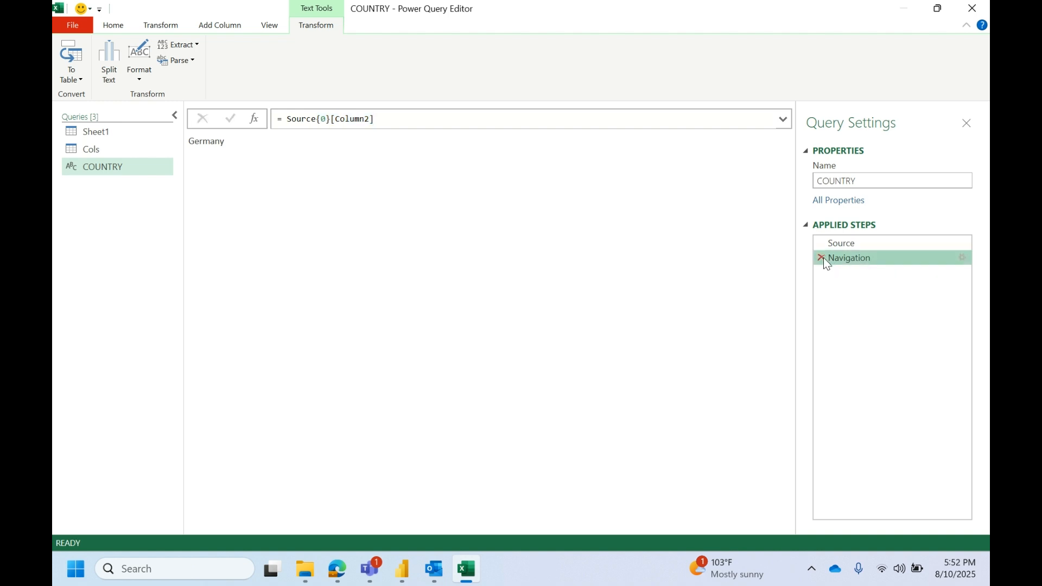
# Append the copied {0}[Column2] to the end of the COUNTRY query's Source formula
pyautogui.click(558, 128)
pyautogui.doubleClick(557, 127)
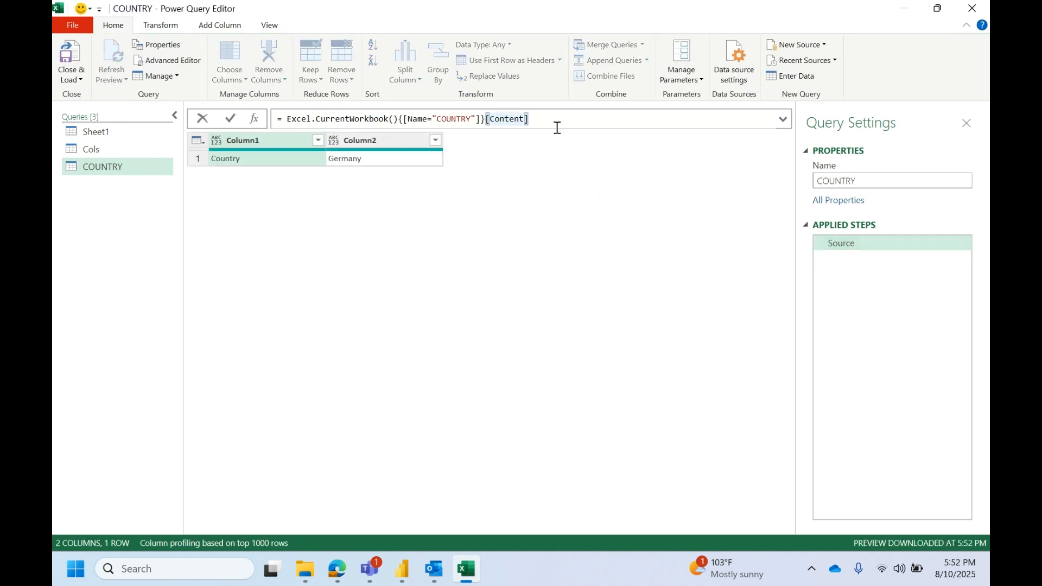
pyautogui.hotkey('ctrl', 'v')
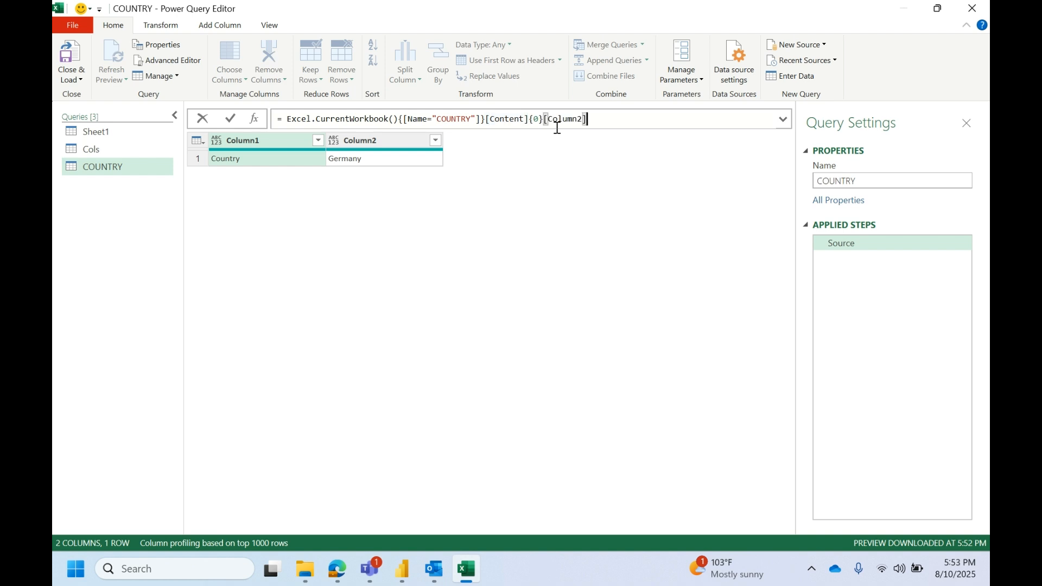
pyautogui.press('Return')
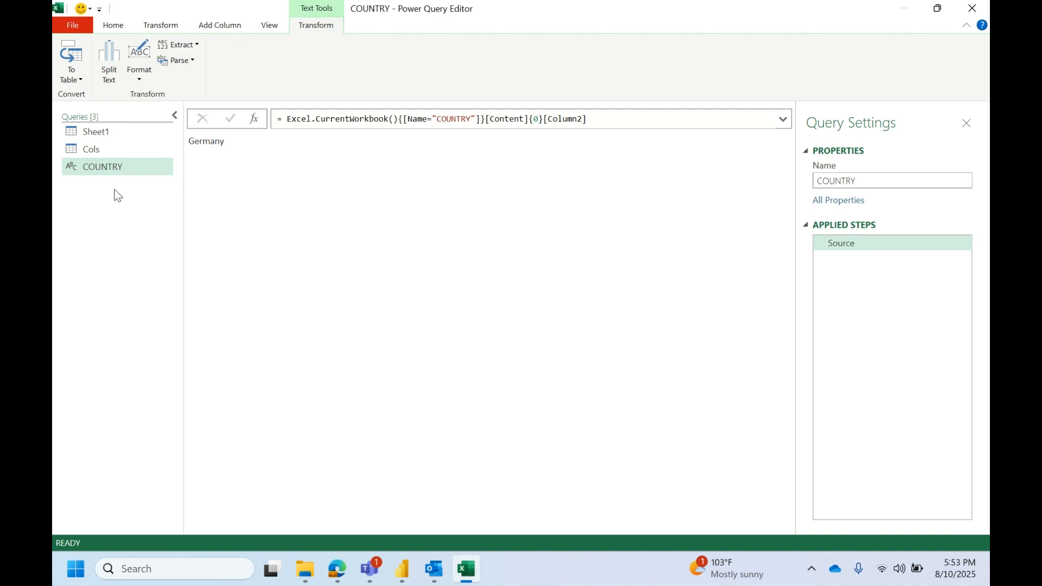
# Close the query editor and load the COUNTRY query with Only Create Connection
pyautogui.click(116, 28)
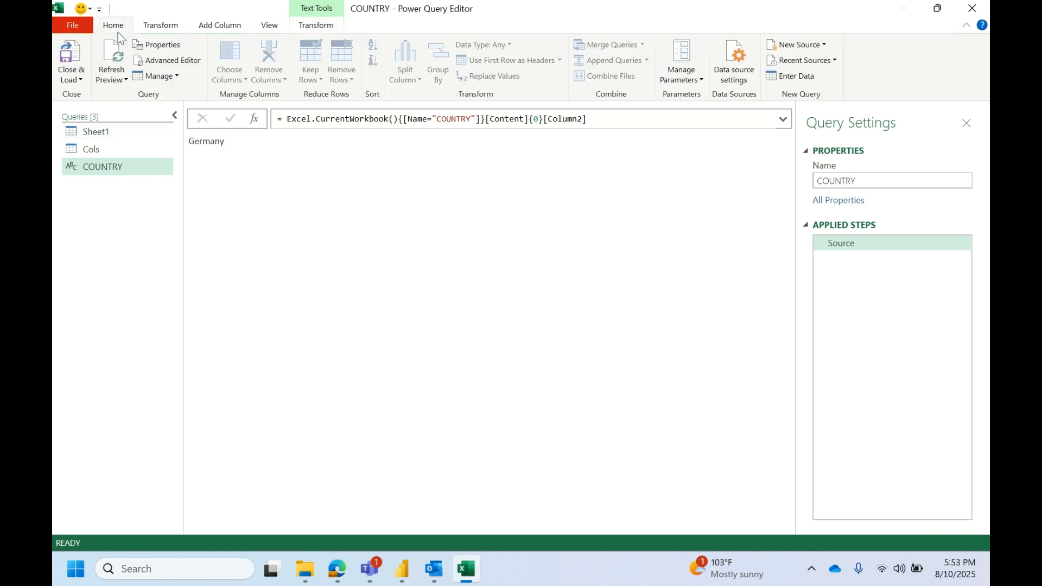
pyautogui.click(77, 79)
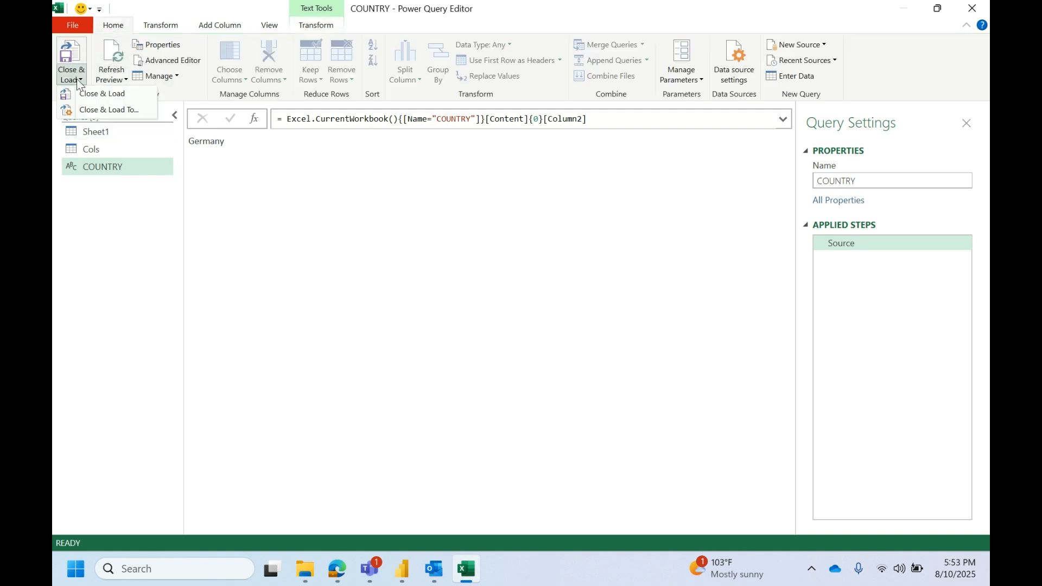
pyautogui.click(109, 110)
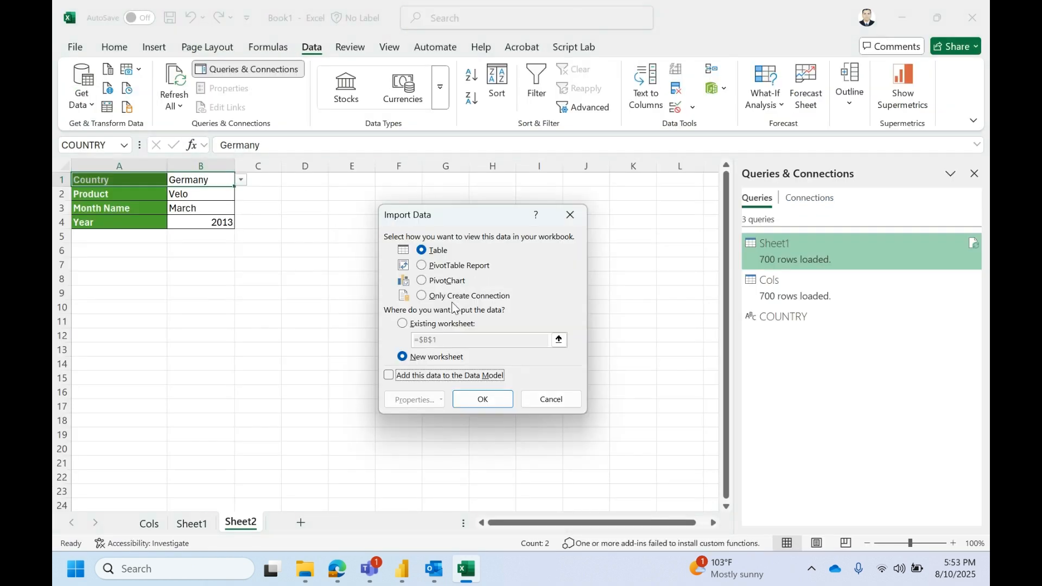
pyautogui.click(455, 296)
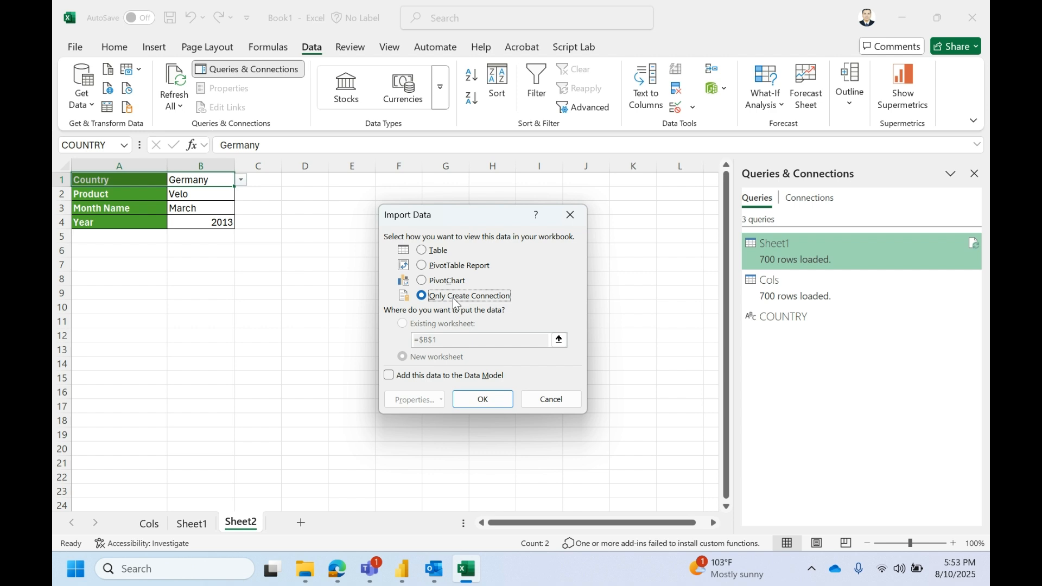
pyautogui.click(482, 399)
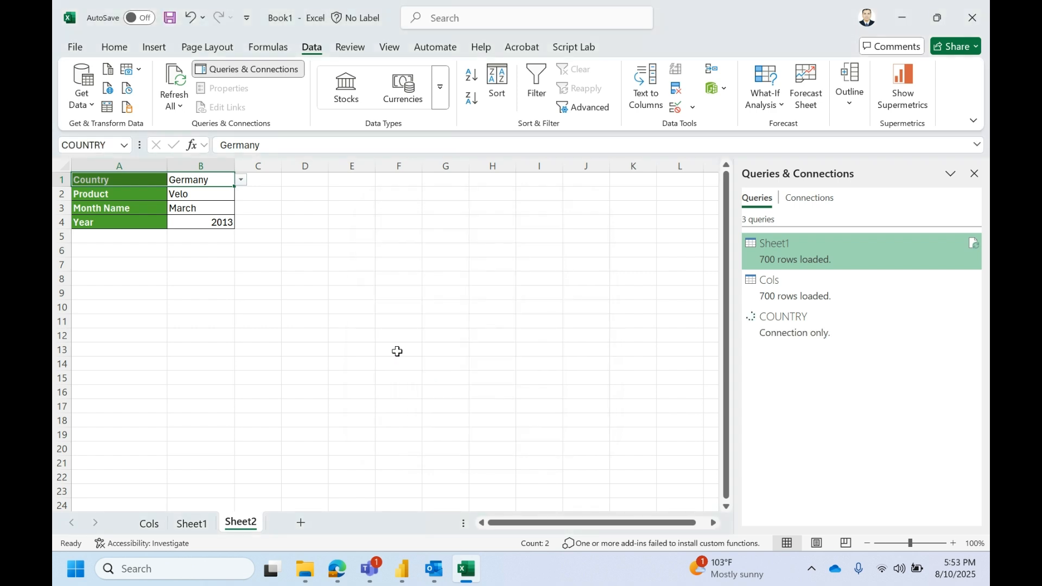
# Create a Power Query query from the PRODUCT range A2:B2 on Sheet2
pyautogui.click(206, 192)
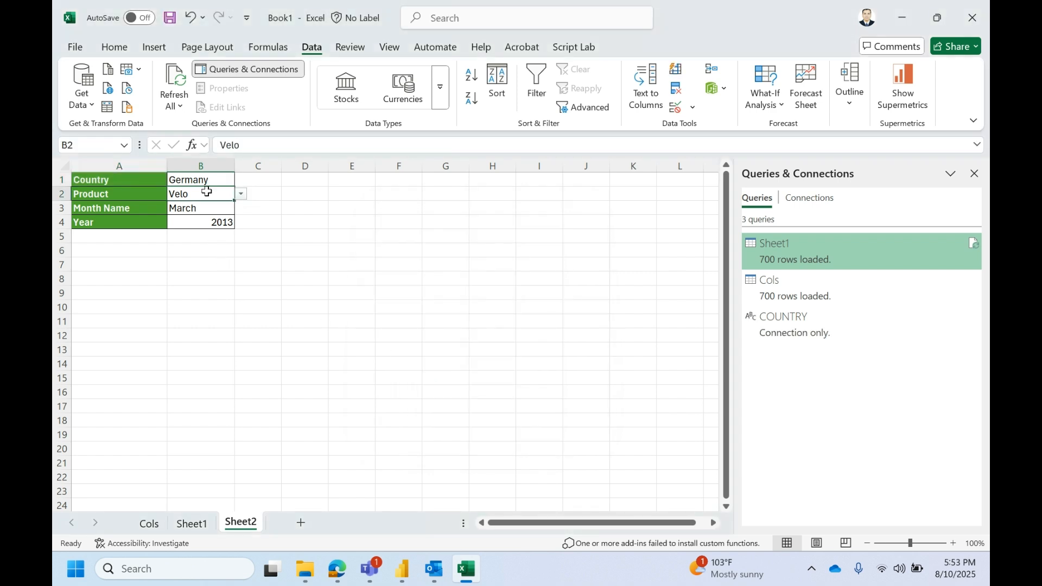
pyautogui.hotkey('shift', 'Left')
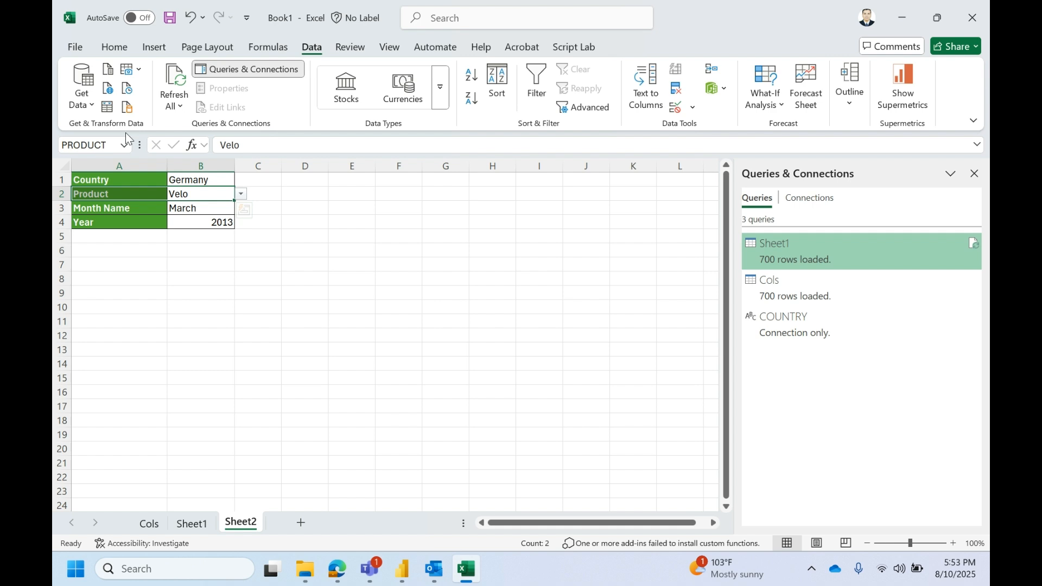
pyautogui.click(110, 106)
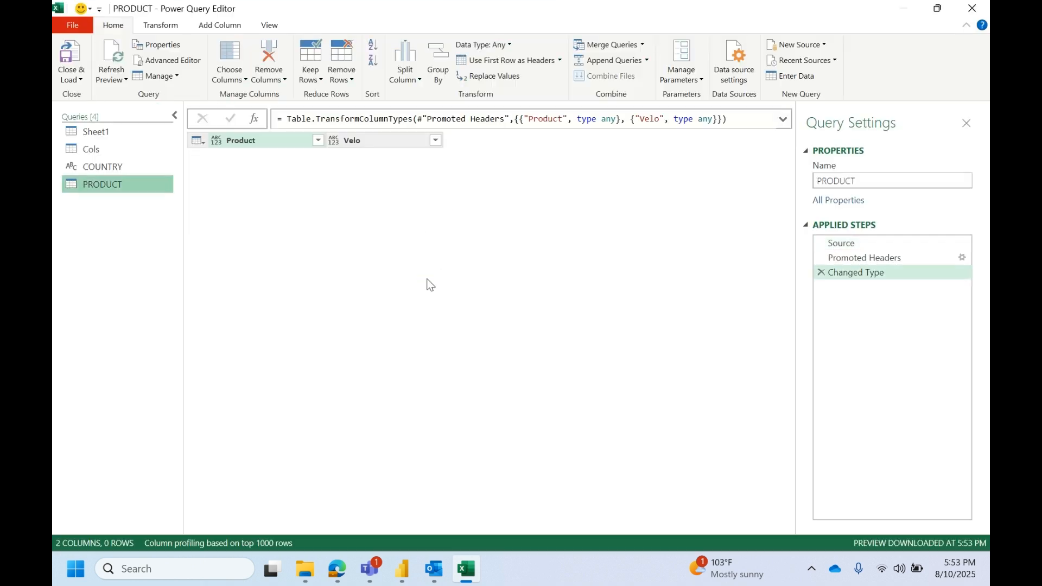
# Delete the PRODUCT query's Changed Type and Promoted Headers steps and drill down into the Column2 value in row 1
pyautogui.click(824, 272)
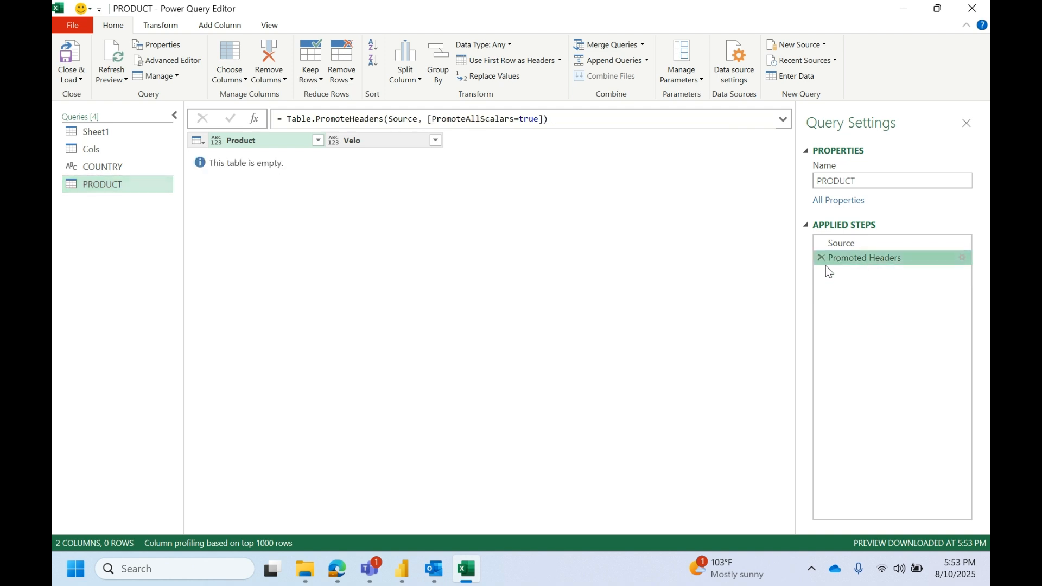
pyautogui.click(820, 258)
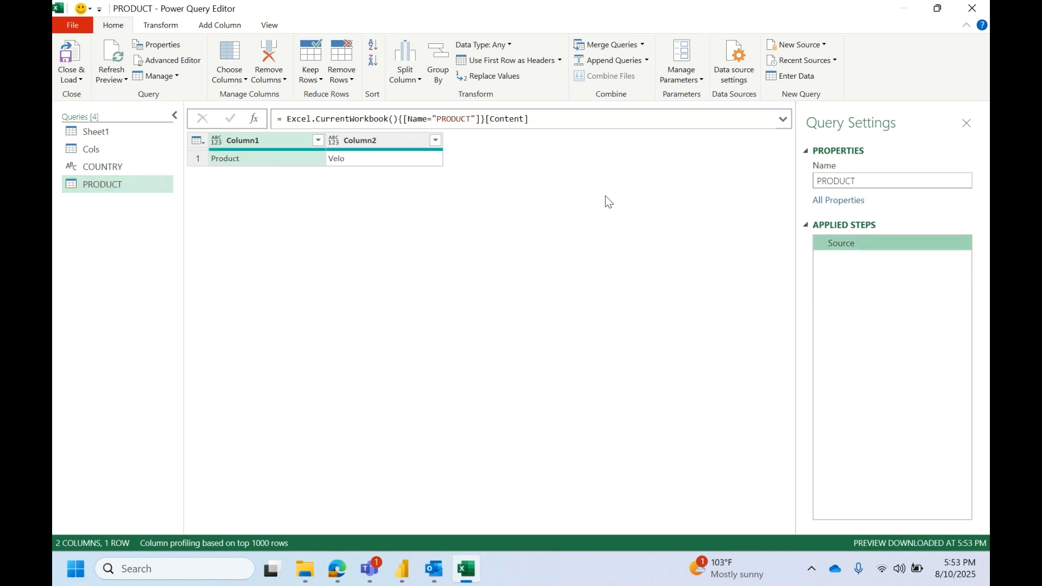
pyautogui.click(373, 161)
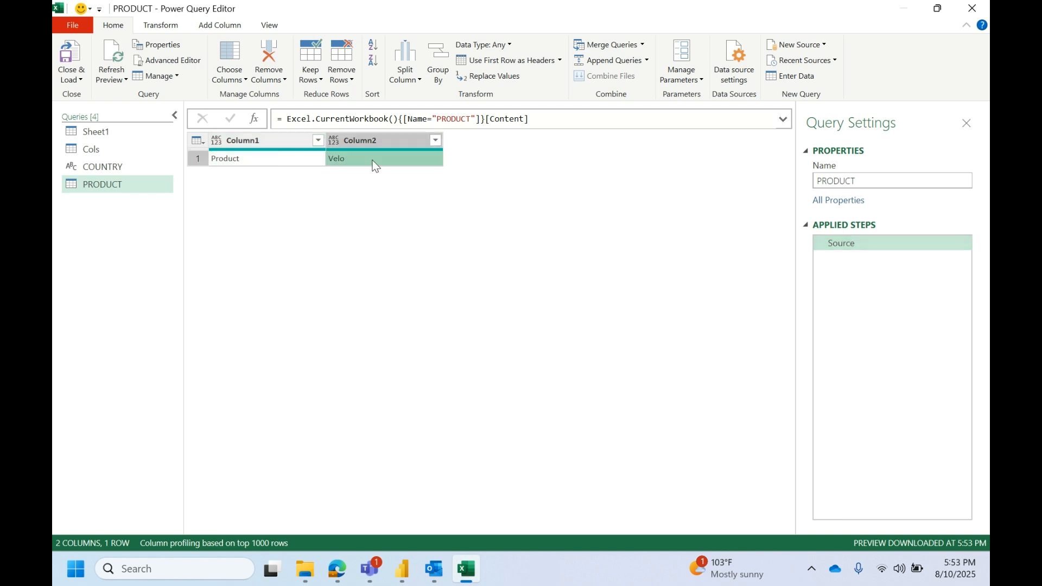
pyautogui.rightClick(372, 162)
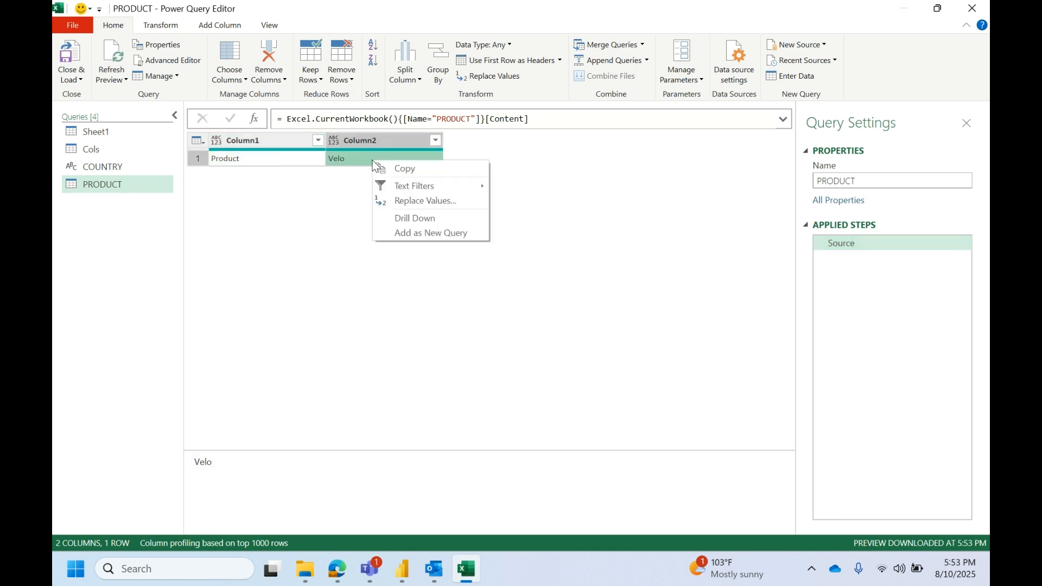
pyautogui.click(406, 226)
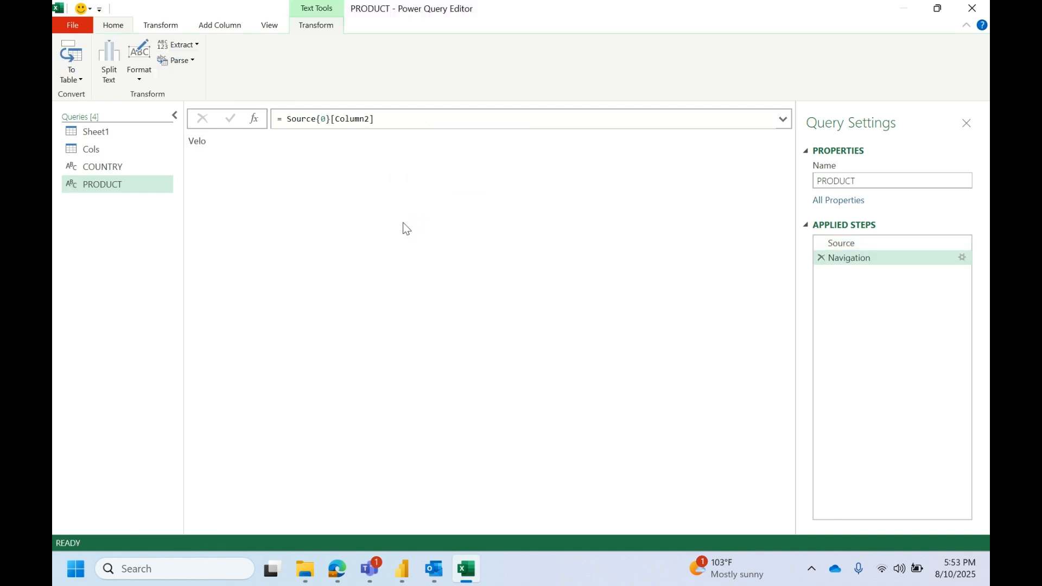
# Copy {0}[Column2] from the PRODUCT query's Navigation formula and delete the Navigation step
pyautogui.click(318, 119)
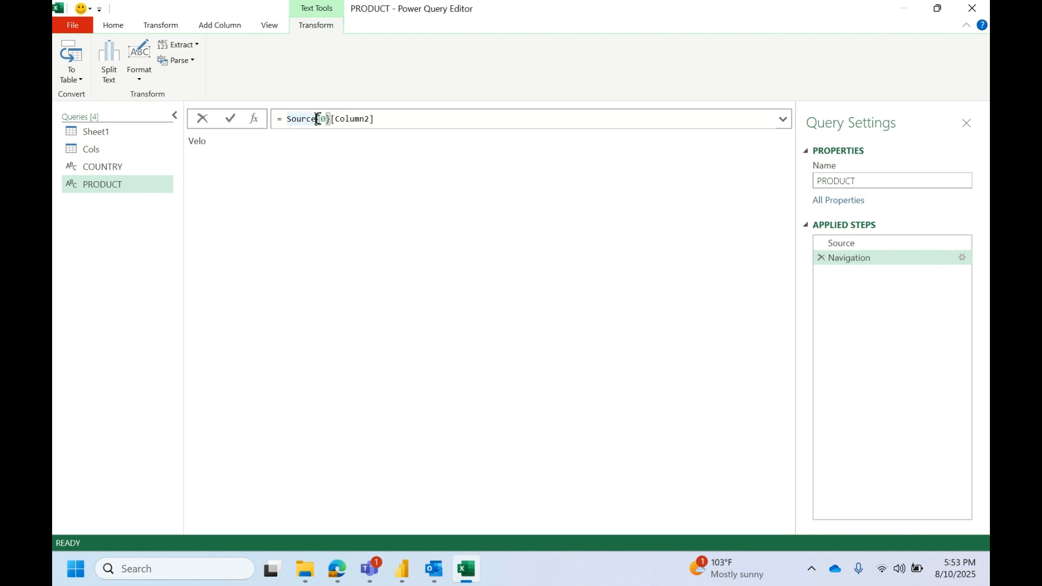
pyautogui.hotkey('shift', 'Right')
pyautogui.hotkey('shift', 'Right')
pyautogui.hotkey('shift', 'Right')
pyautogui.hotkey('shift', 'Right')
pyautogui.hotkey('shift', 'Right')
pyautogui.hotkey('shift', 'Right')
pyautogui.hotkey('shift', 'Right')
pyautogui.hotkey('shift', 'Right')
pyautogui.hotkey('shift', 'Right')
pyautogui.hotkey('shift', 'Right')
pyautogui.hotkey('shift', 'Right')
pyautogui.hotkey('shift', 'Right')
pyautogui.hotkey('ctrl', 'c')
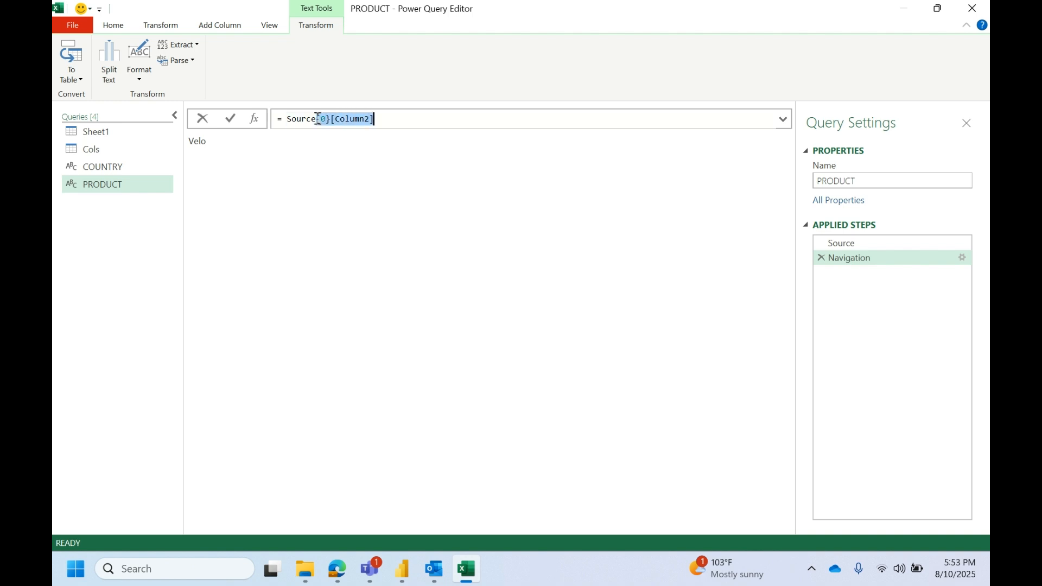
pyautogui.click(822, 261)
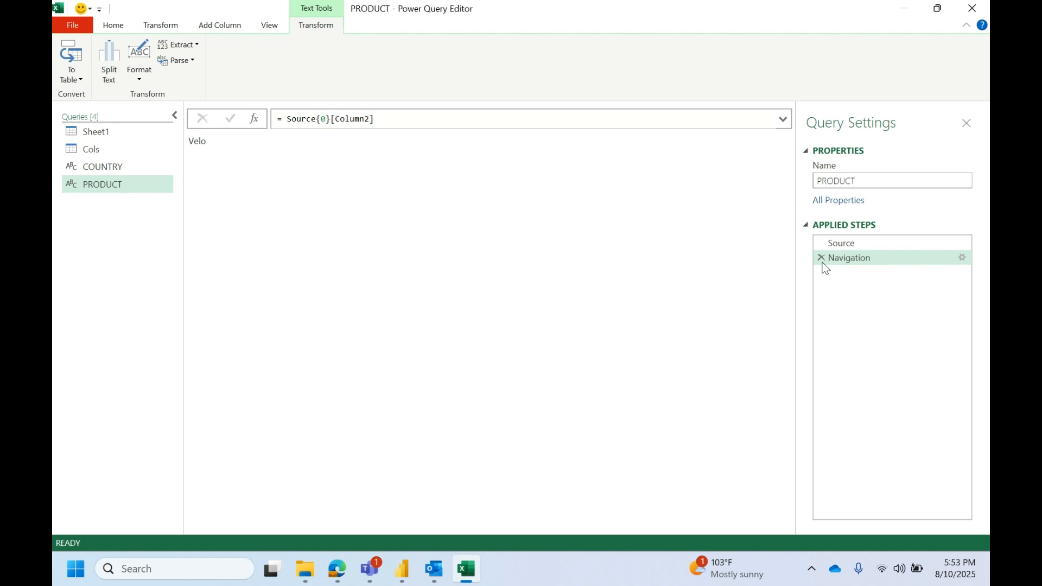
pyautogui.click(821, 260)
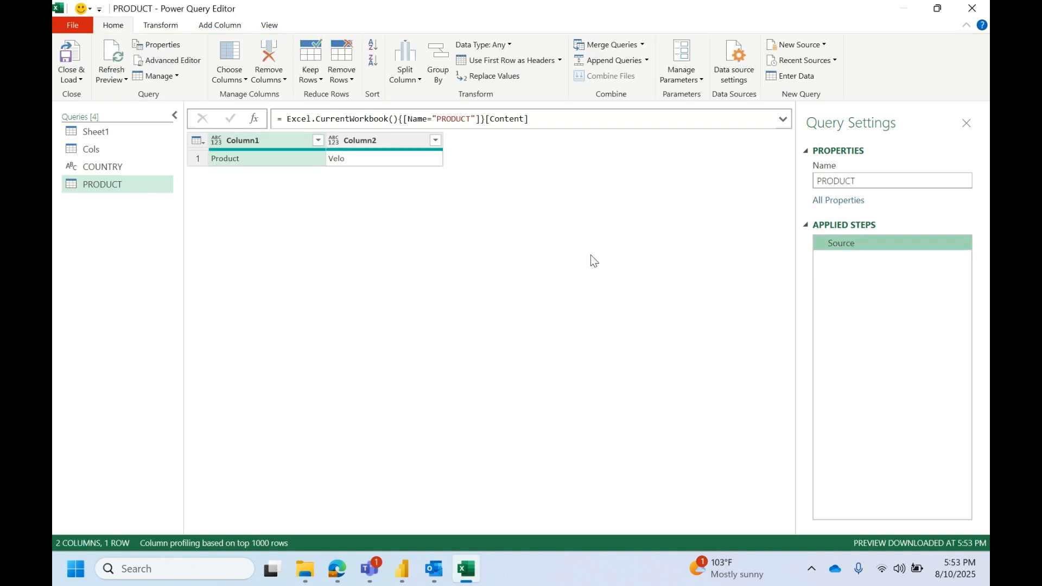
# Append the copied {0}[Column2] to the end of the PRODUCT query's Source formula
pyautogui.click(551, 125)
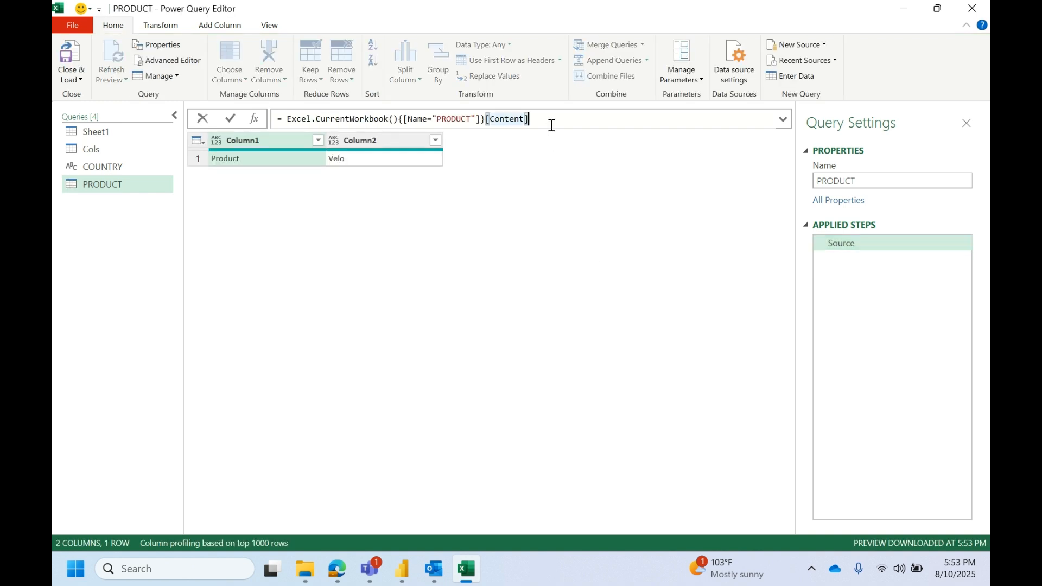
pyautogui.hotkey('ctrl', 'v')
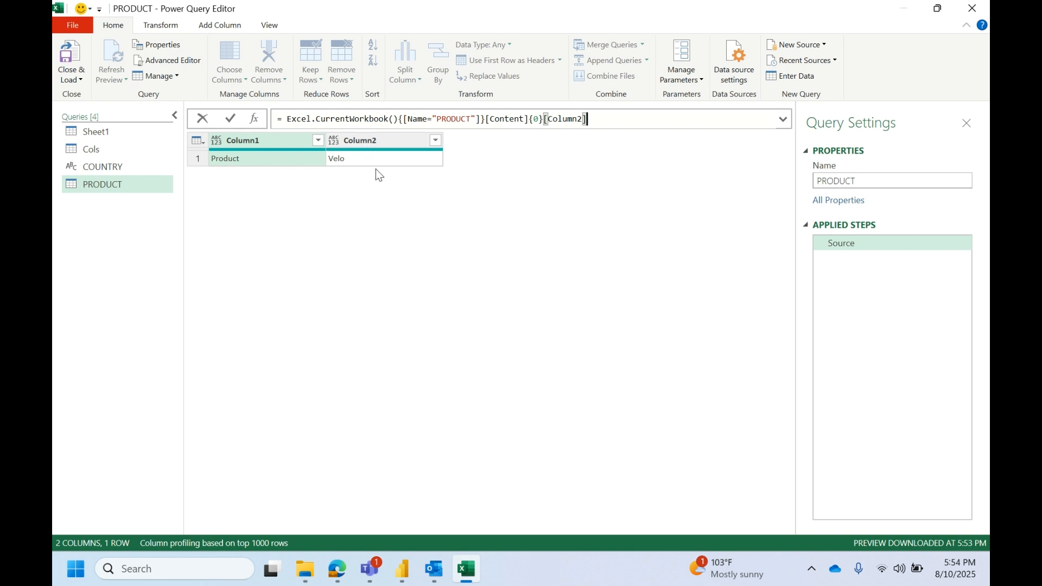
pyautogui.press('Return')
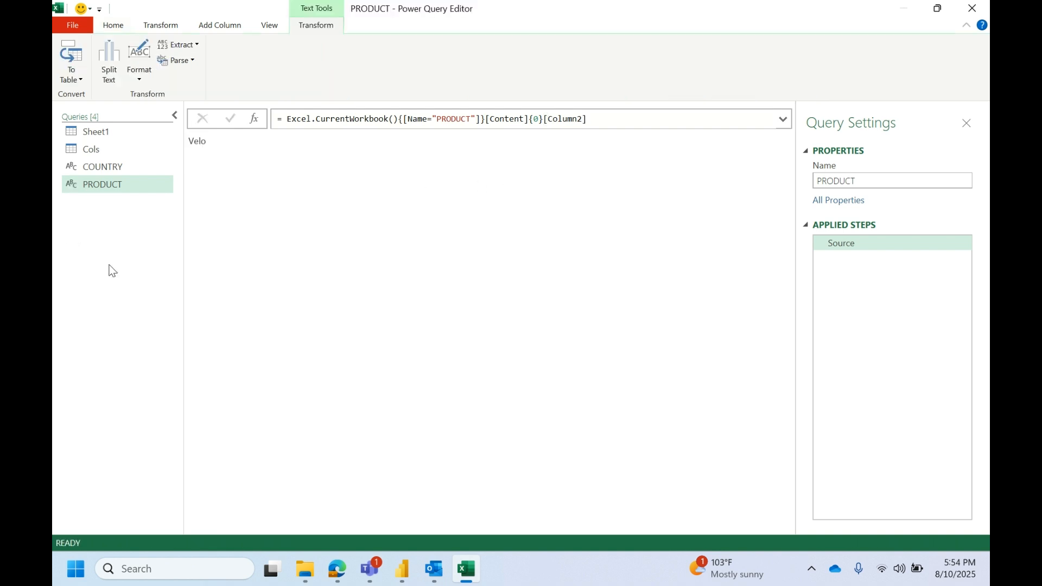
# Close the query editor and load the PRODUCT query with Only Create Connection
pyautogui.click(111, 24)
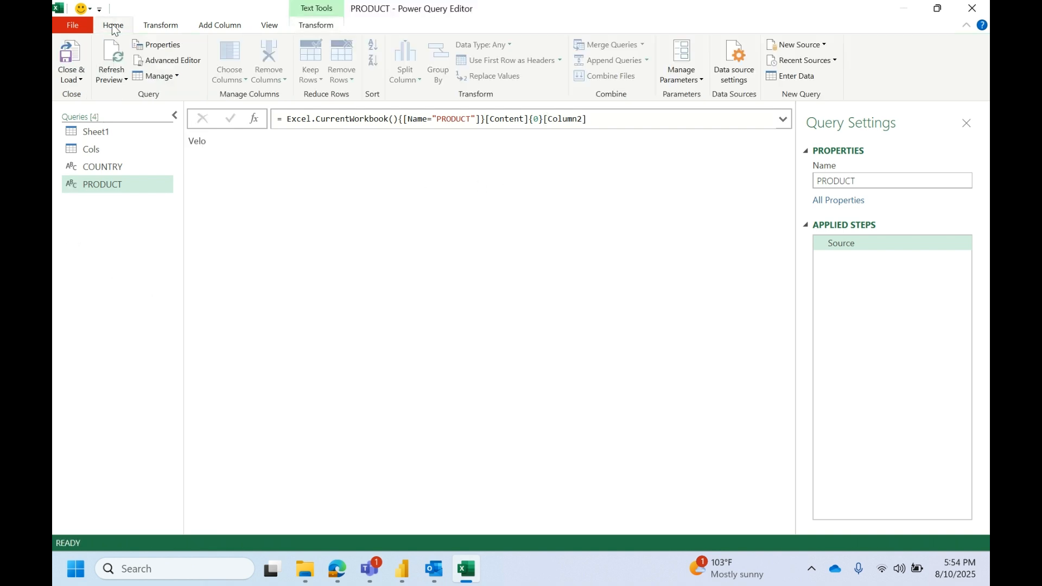
pyautogui.click(76, 81)
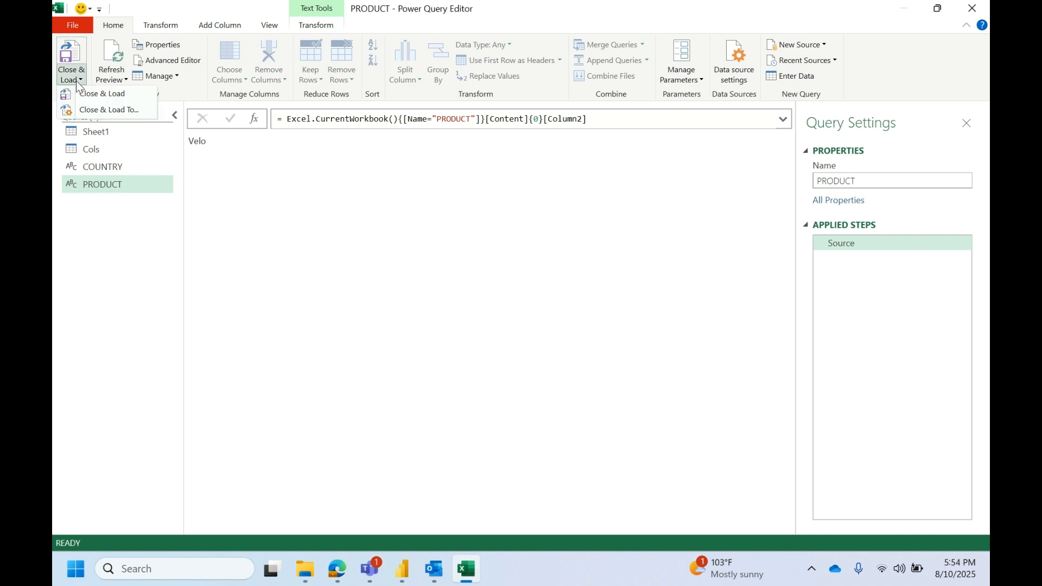
pyautogui.click(103, 111)
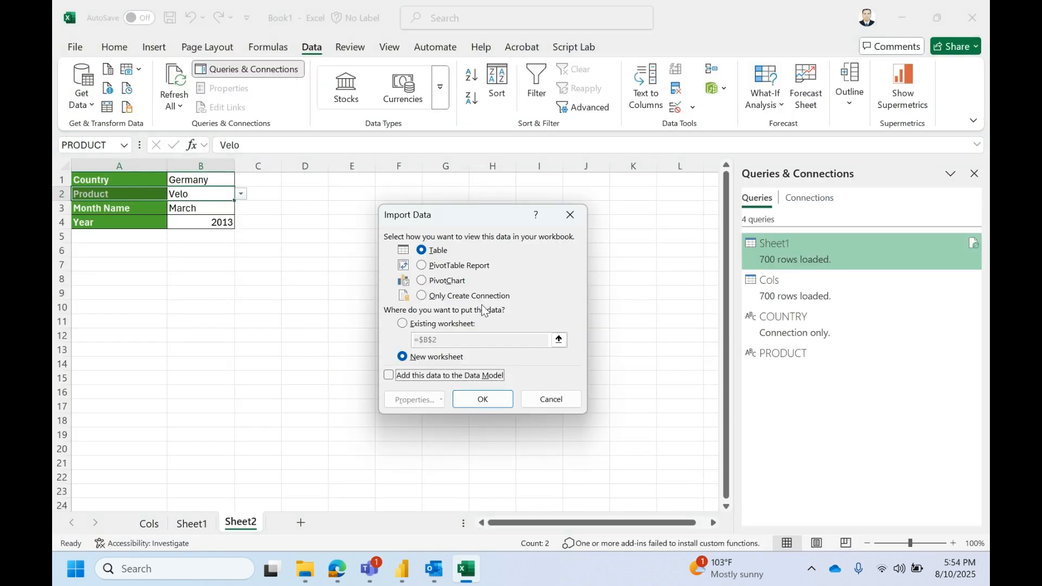
pyautogui.click(470, 295)
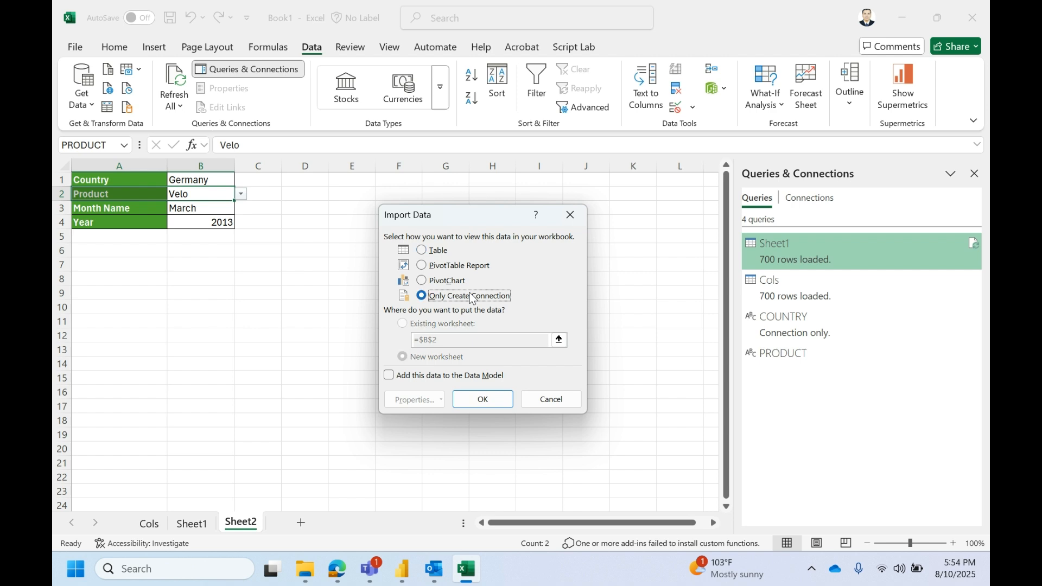
pyautogui.click(483, 399)
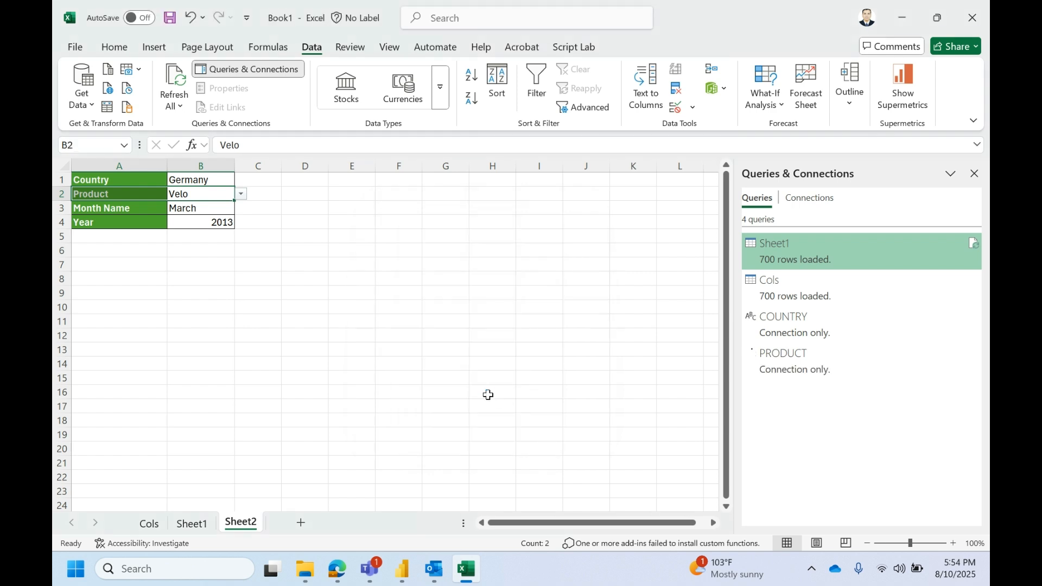
# Create a Power Query query from the MONTH range A3:B3 on Sheet2
pyautogui.click(189, 208)
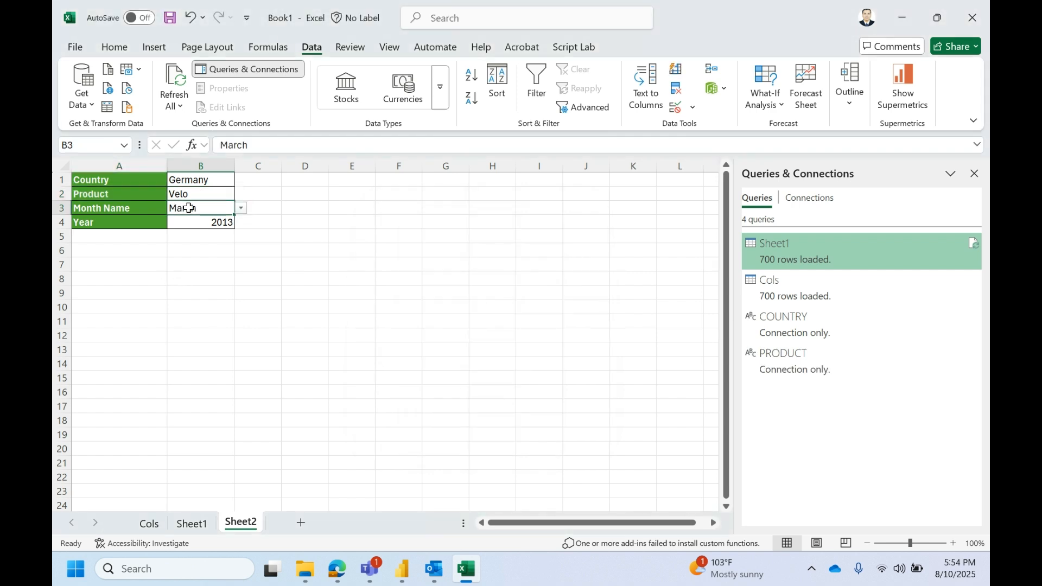
pyautogui.hotkey('shift', 'Left')
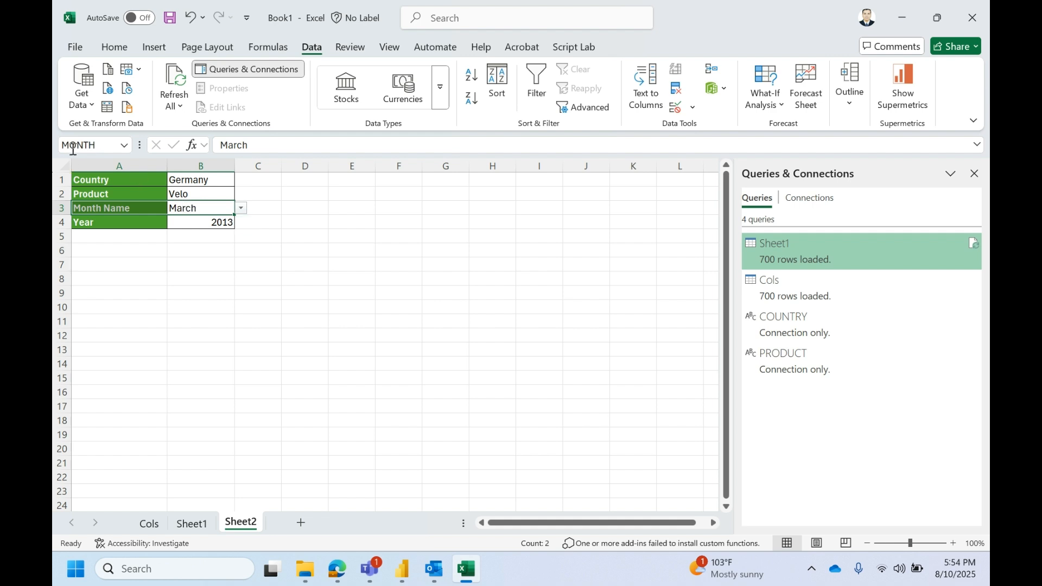
pyautogui.click(109, 107)
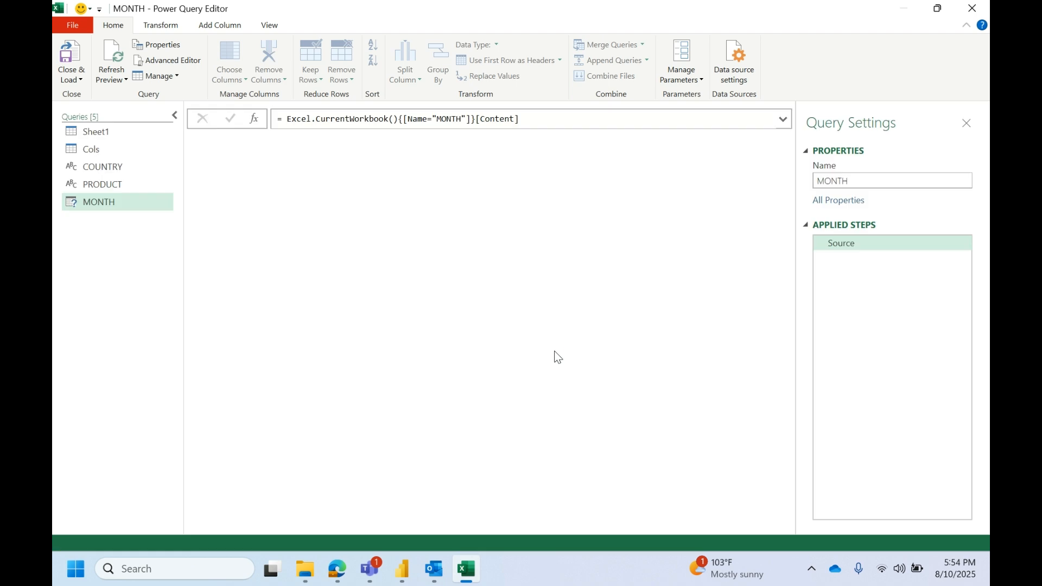
# Delete the MONTH query's Changed Type and Promoted Headers steps and drill down into the Column2 value in row 1
pyautogui.click(822, 272)
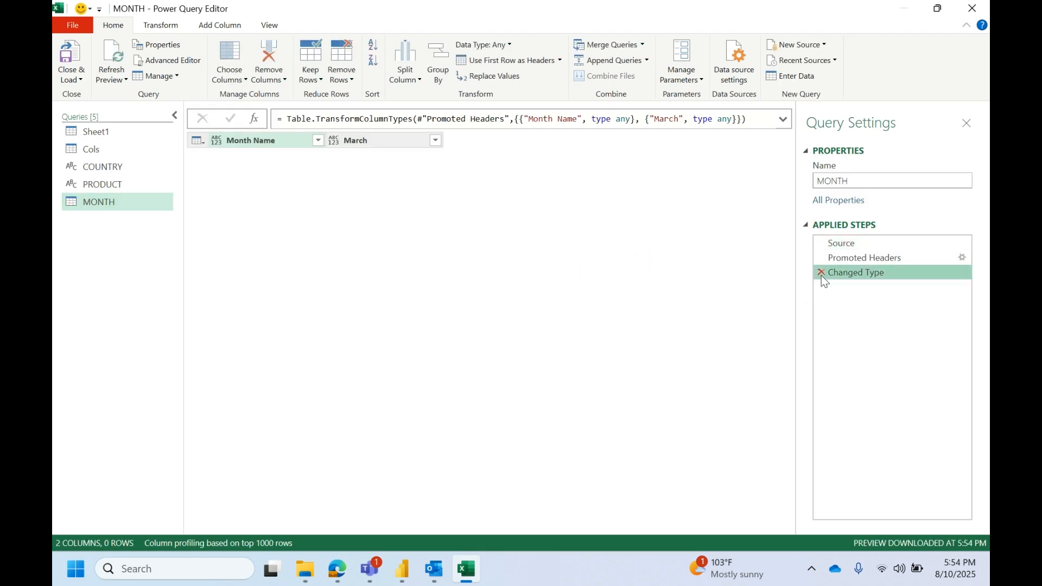
pyautogui.click(819, 255)
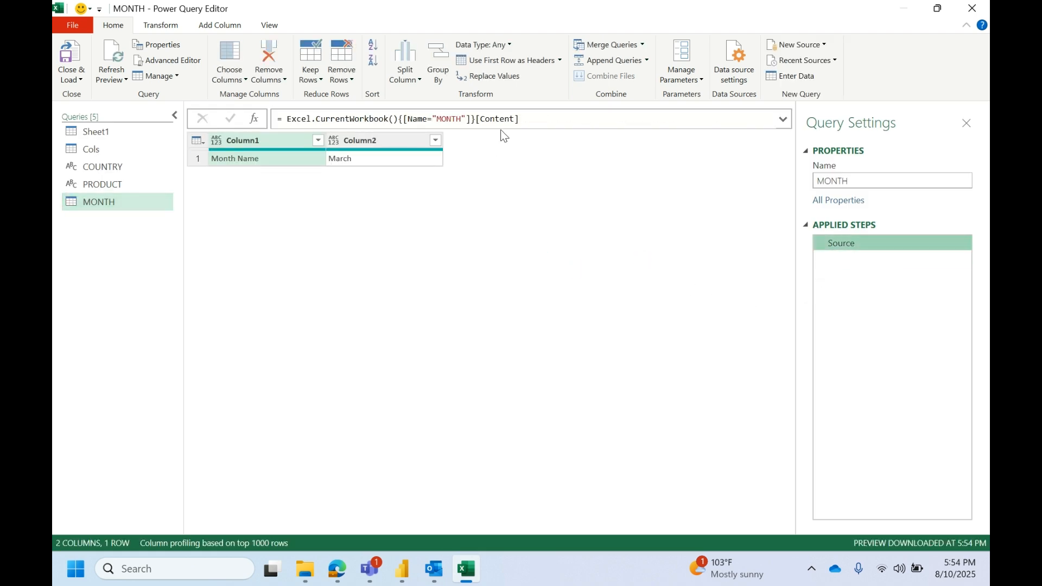
pyautogui.click(386, 163)
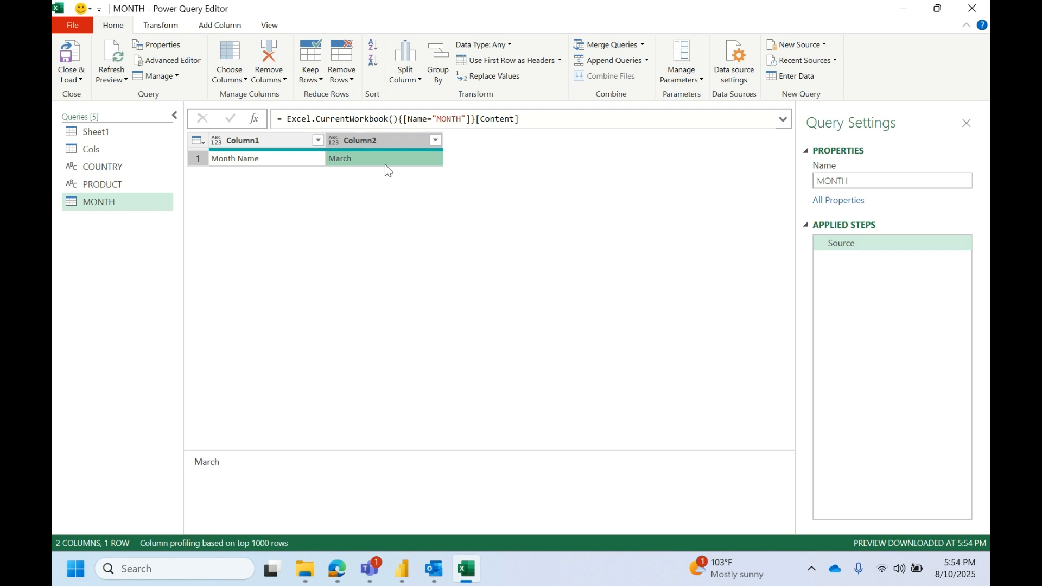
pyautogui.rightClick(385, 165)
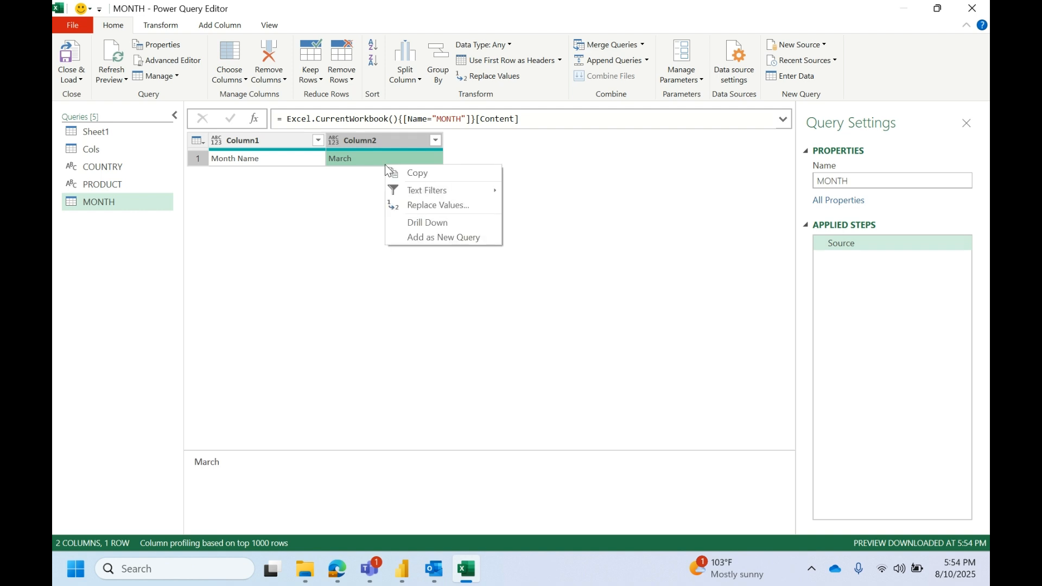
pyautogui.click(417, 227)
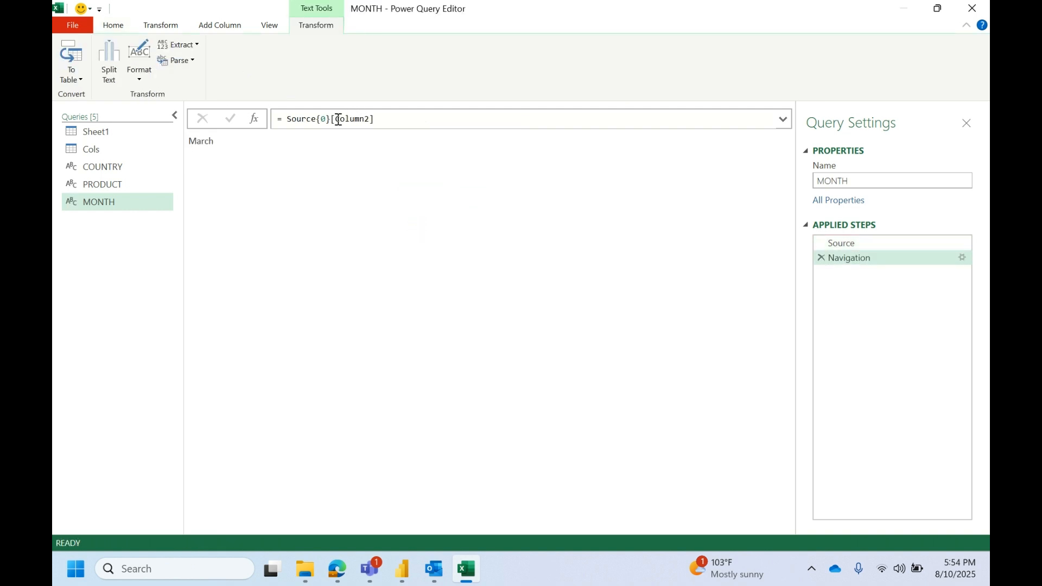
# Select {0}[Column2] in the MONTH query's Navigation formula and delete the Navigation step
pyautogui.click(319, 119)
pyautogui.doubleClick(318, 119)
pyautogui.click(318, 119)
pyautogui.hotkey('shift', 'End')
pyautogui.press('Escape')
pyautogui.click(820, 257)
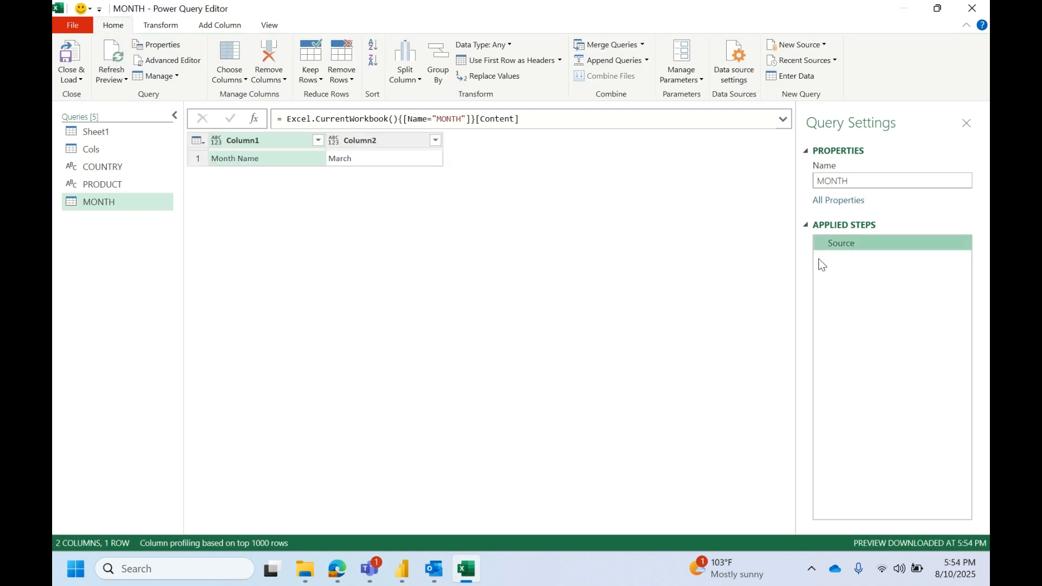
# Append {0}[Column2] to the end of the MONTH query's Source formula
pyautogui.click(525, 114)
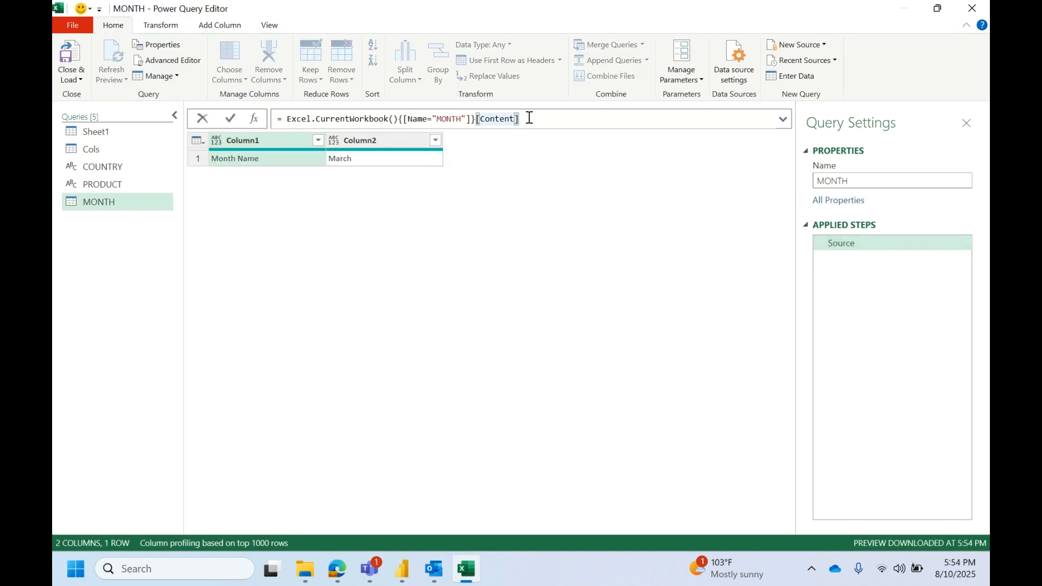
pyautogui.write('{0}[Column2]')
pyautogui.press('Return')
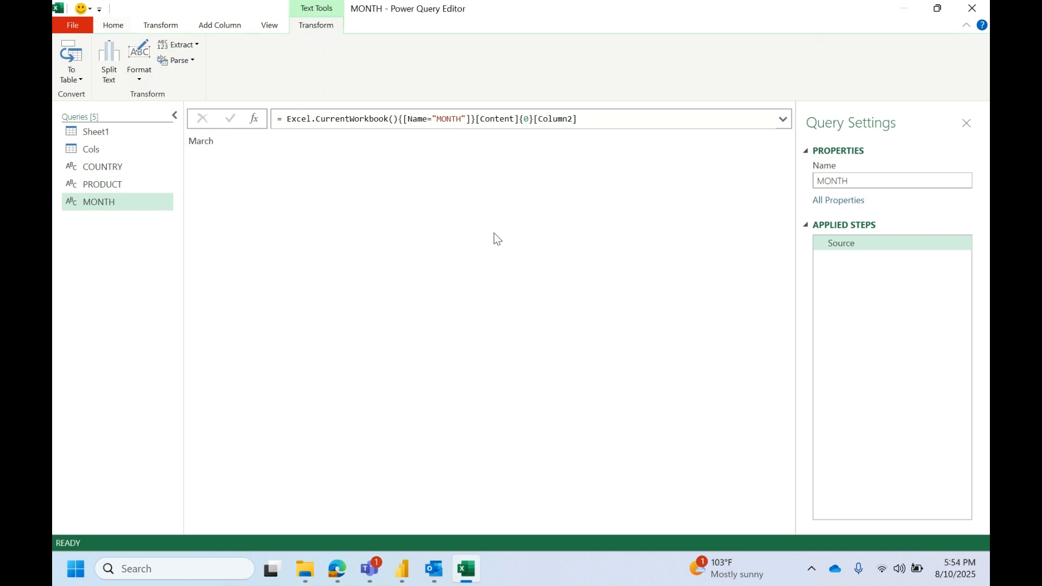
# Close the query editor and load the MONTH query with Only Create Connection
pyautogui.click(125, 28)
pyautogui.click(80, 81)
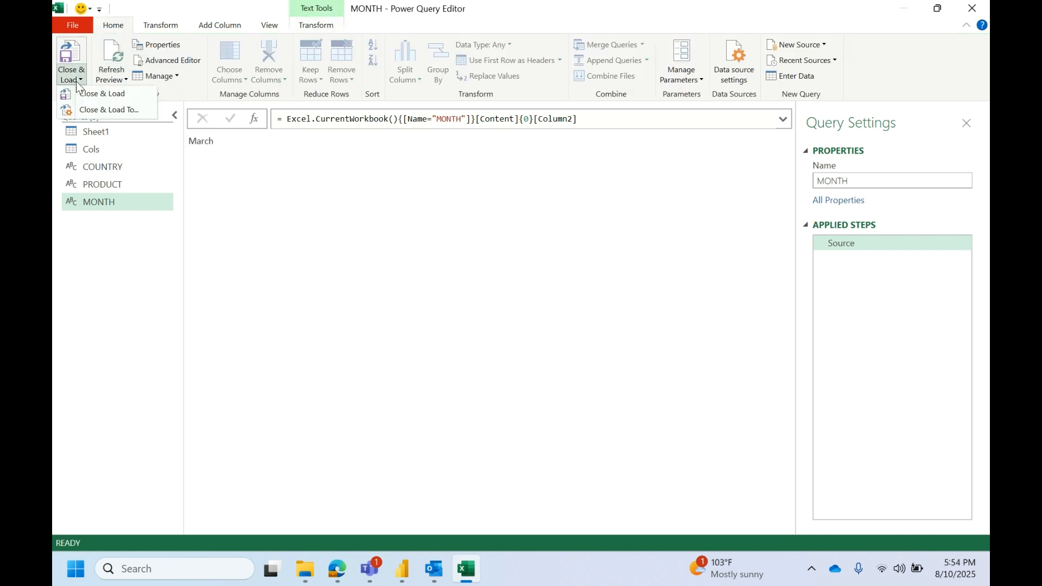
pyautogui.click(100, 111)
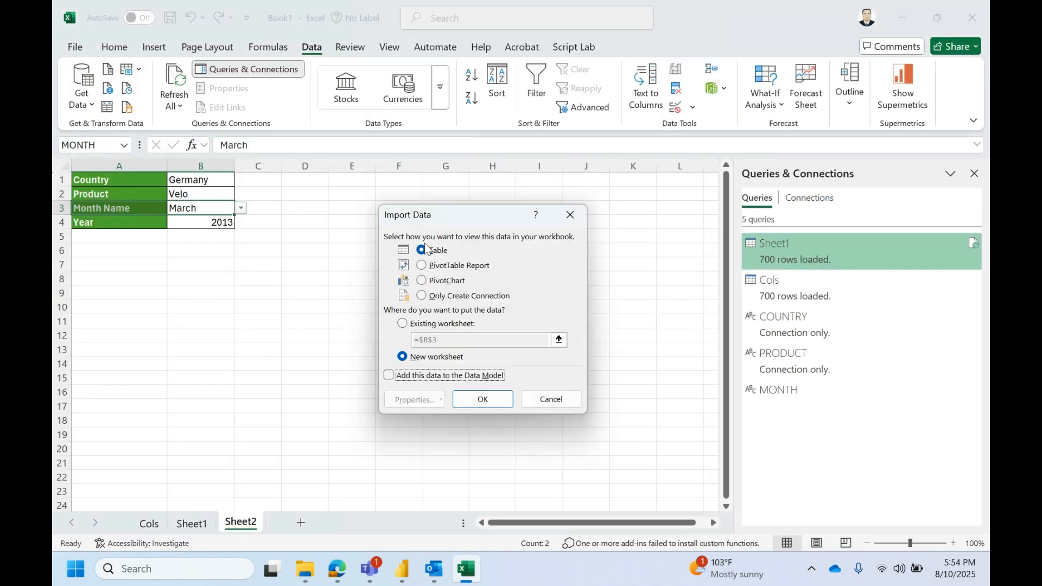
pyautogui.click(462, 295)
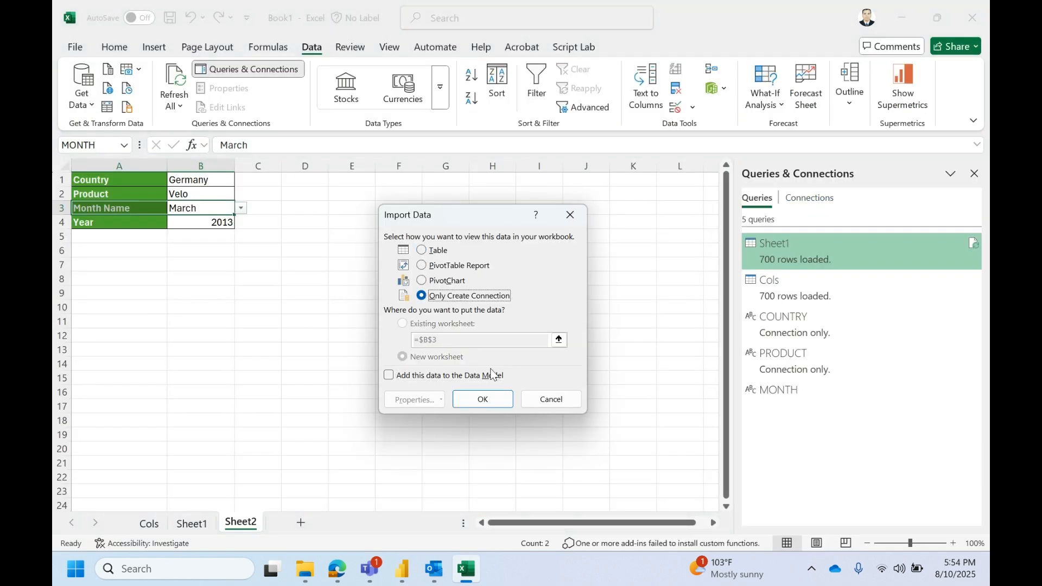
pyautogui.click(478, 399)
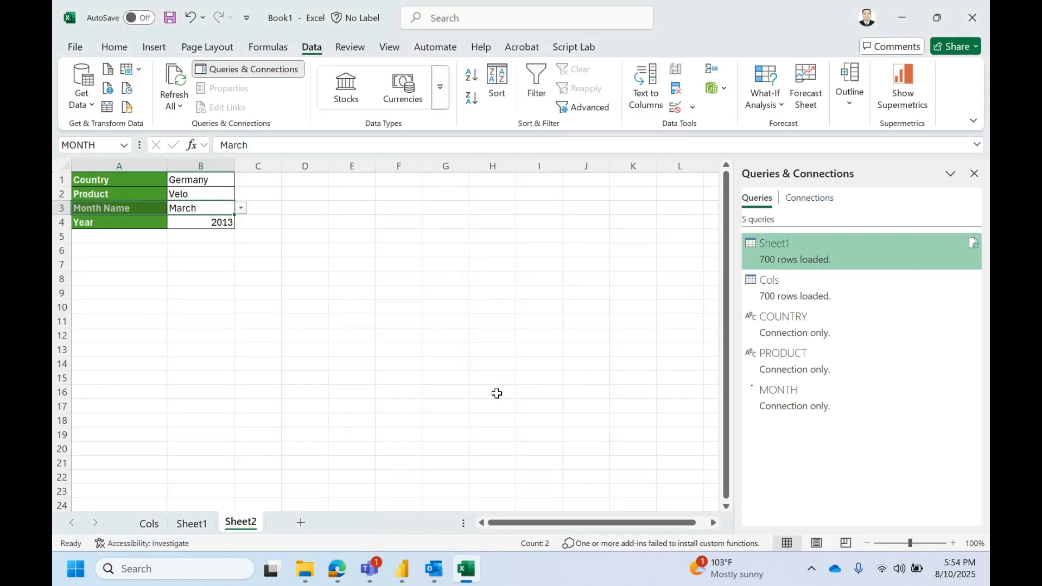
# Create a Power Query query from the YEAR range A4:B4 on Sheet2
pyautogui.click(203, 234)
pyautogui.click(204, 221)
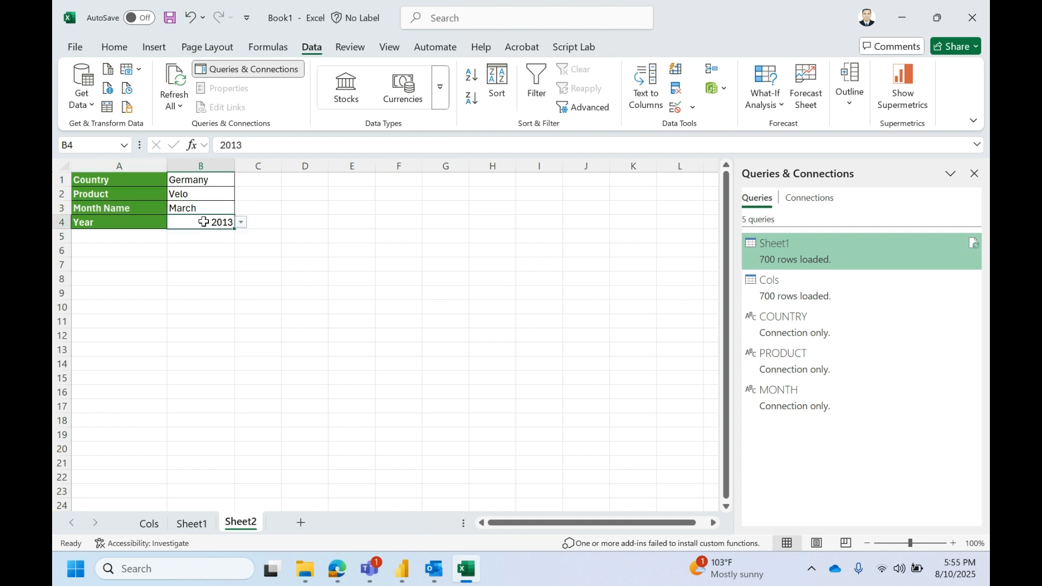
pyautogui.hotkey('shift', 'Left')
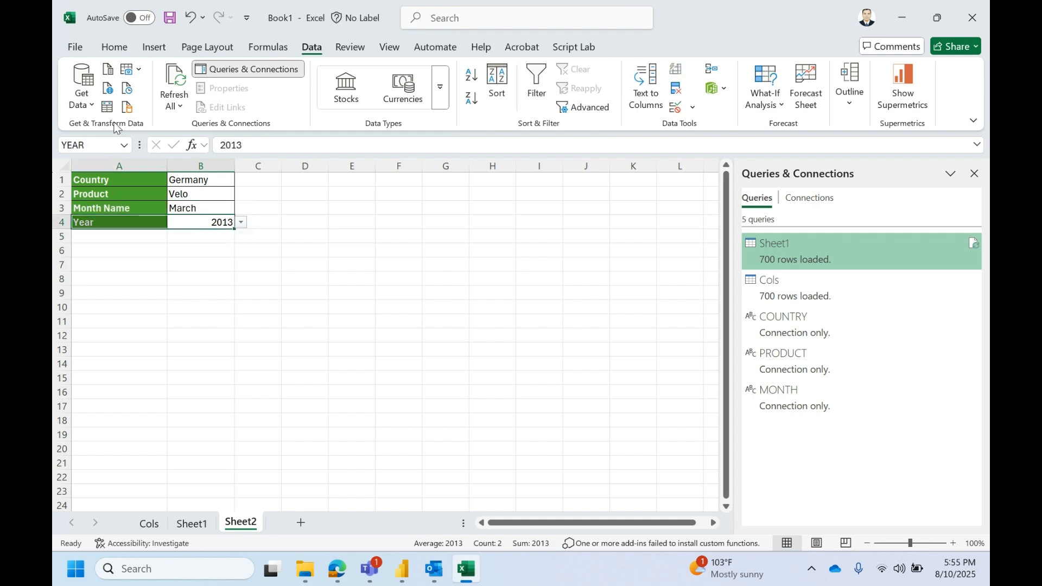
pyautogui.click(108, 114)
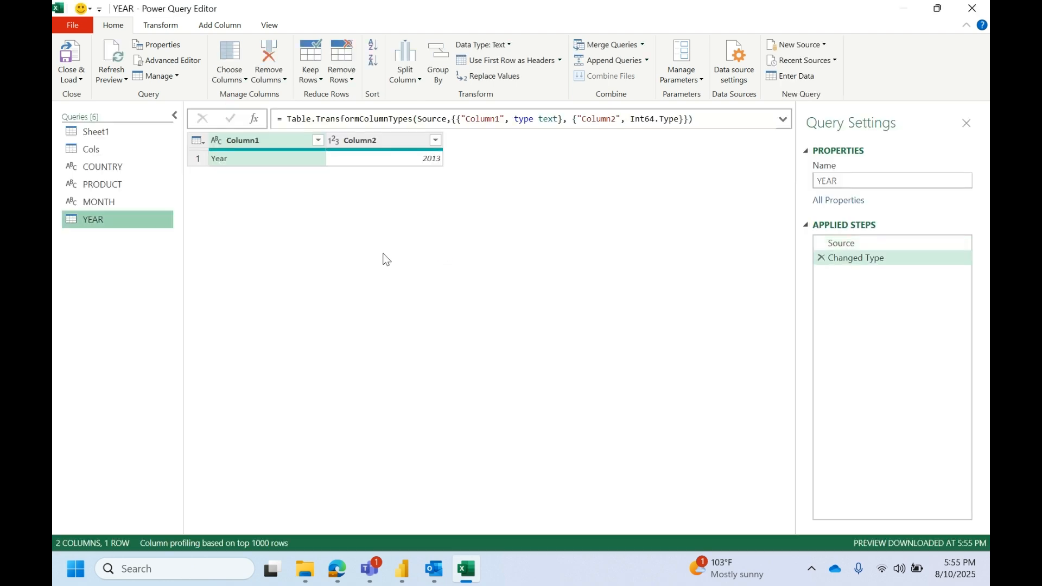
# Delete the YEAR query's Changed Type step and drill down into the year value in Column2
pyautogui.click(822, 259)
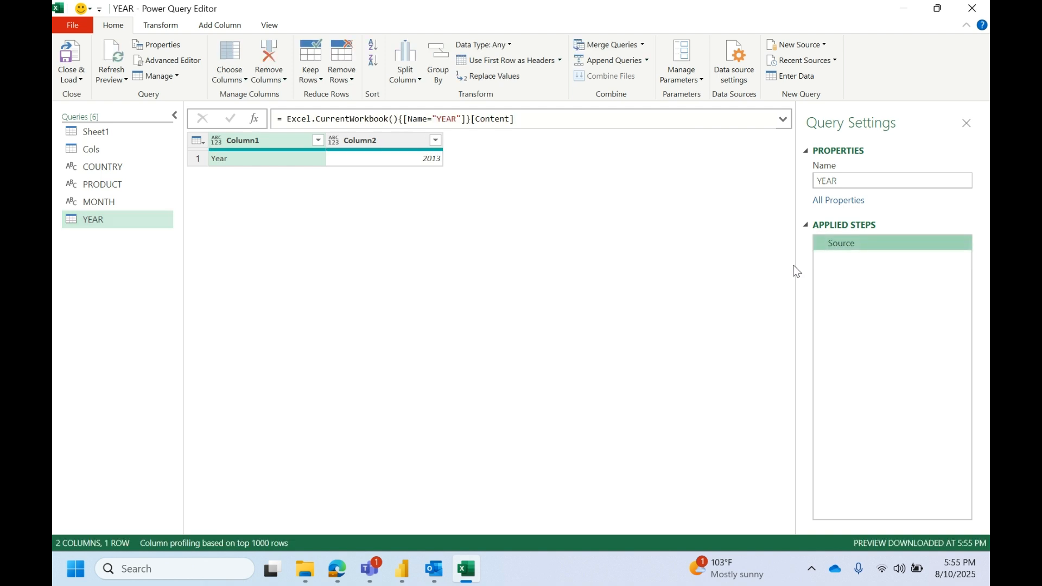
pyautogui.click(411, 161)
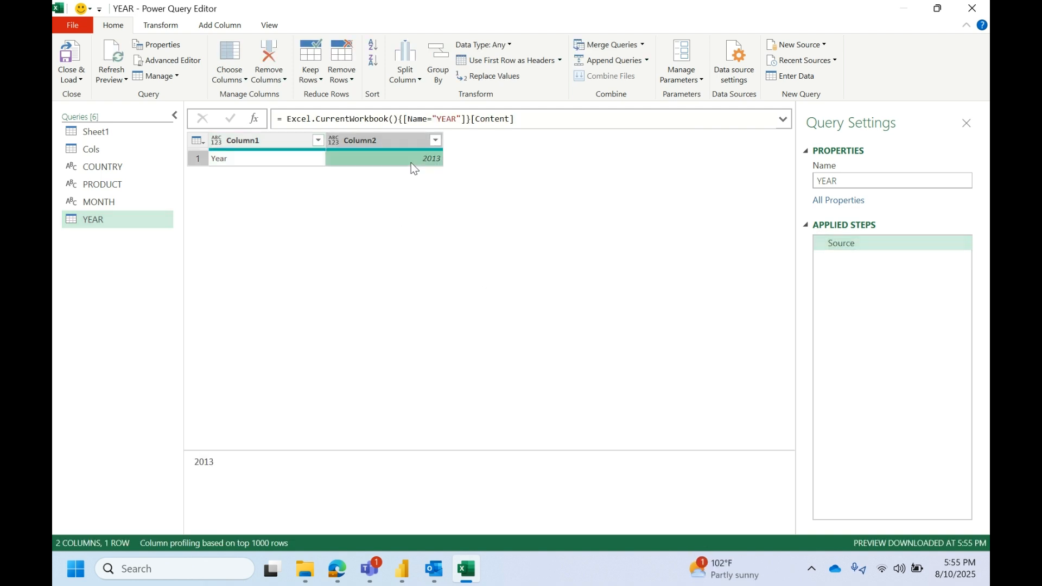
pyautogui.rightClick(411, 163)
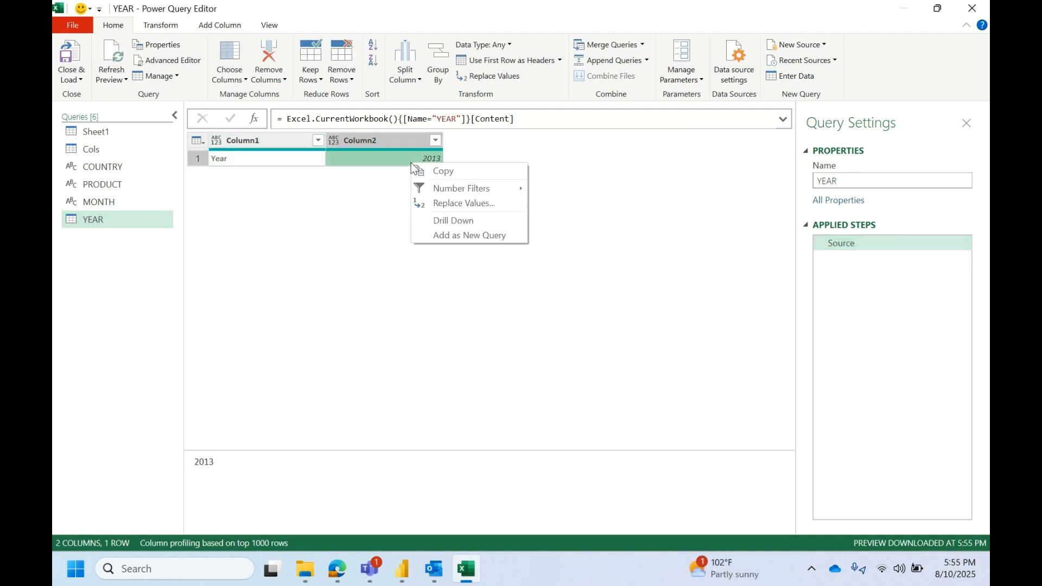
pyautogui.click(437, 221)
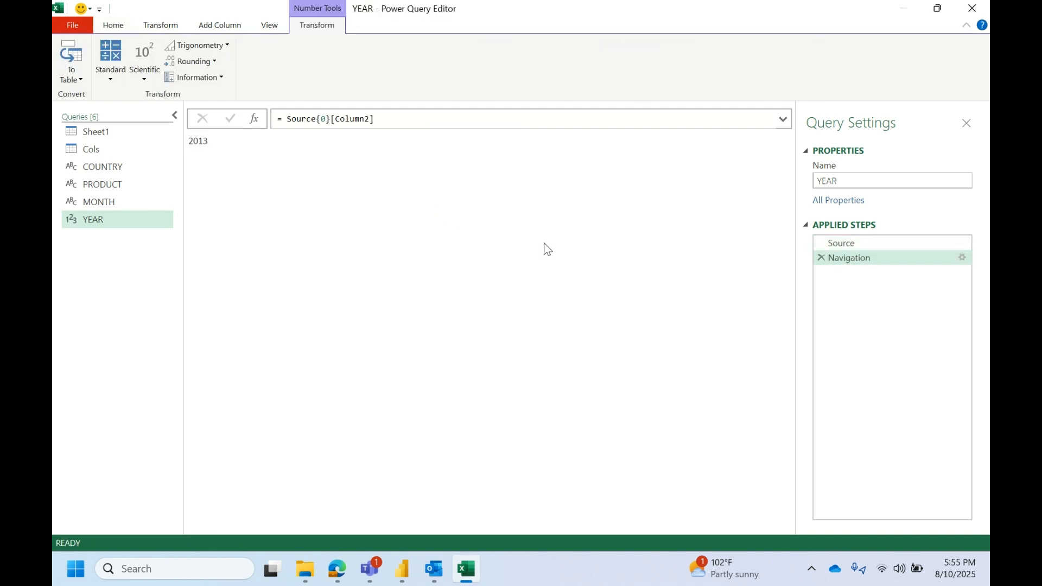
# Copy {0}[Column2] from the YEAR query's Navigation formula and delete the Navigation step
pyautogui.click(319, 118)
pyautogui.doubleClick(319, 119)
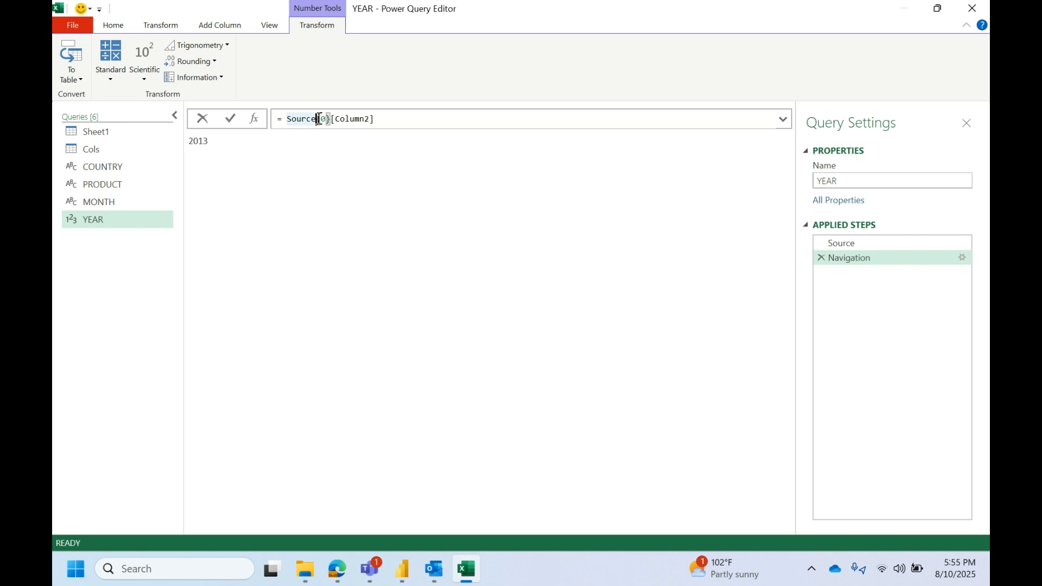
pyautogui.click(319, 118)
pyautogui.hotkey('shift', 'Right')
pyautogui.hotkey('shift', 'Right')
pyautogui.hotkey('shift', 'Right')
pyautogui.hotkey('shift', 'Right')
pyautogui.hotkey('shift', 'Right')
pyautogui.hotkey('shift', 'Right')
pyautogui.hotkey('shift', 'Right')
pyautogui.hotkey('shift', 'Right')
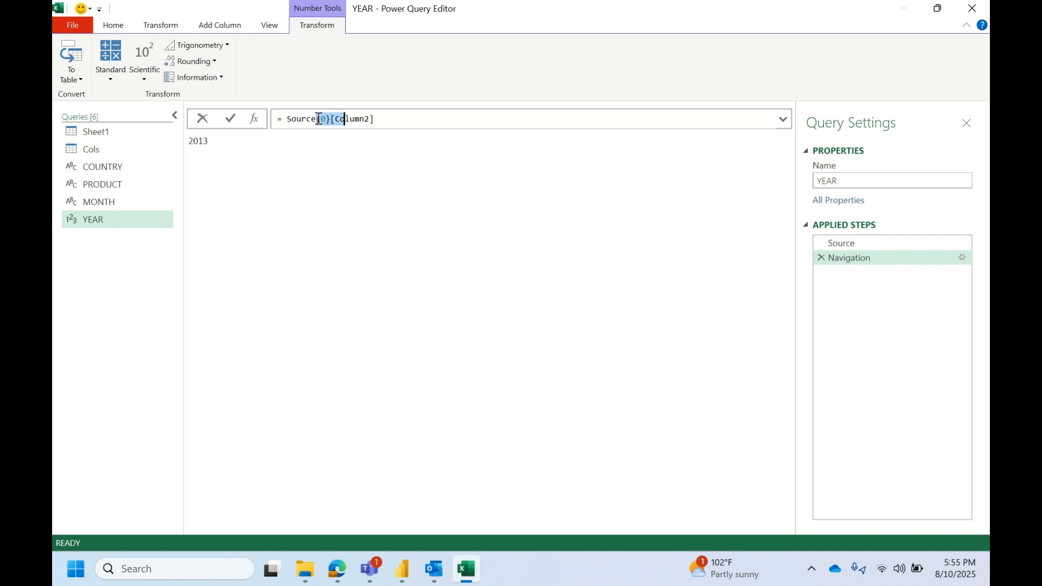
pyautogui.hotkey('shift', 'Right')
pyautogui.hotkey('shift', 'Right')
pyautogui.hotkey('shift', 'Right')
pyautogui.hotkey('shift', 'Right')
pyautogui.hotkey('ctrl', 'c')
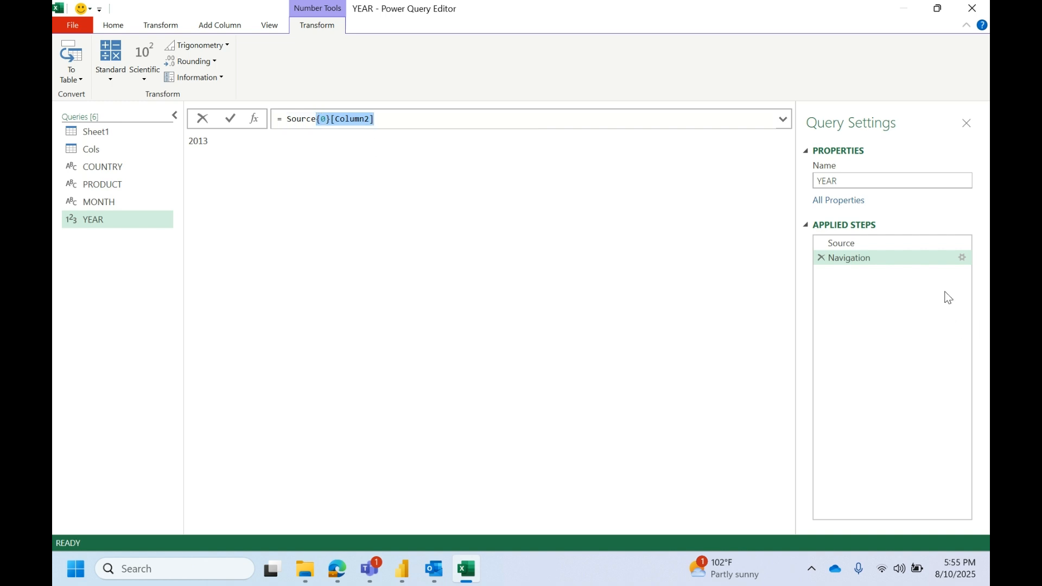
pyautogui.press('Escape')
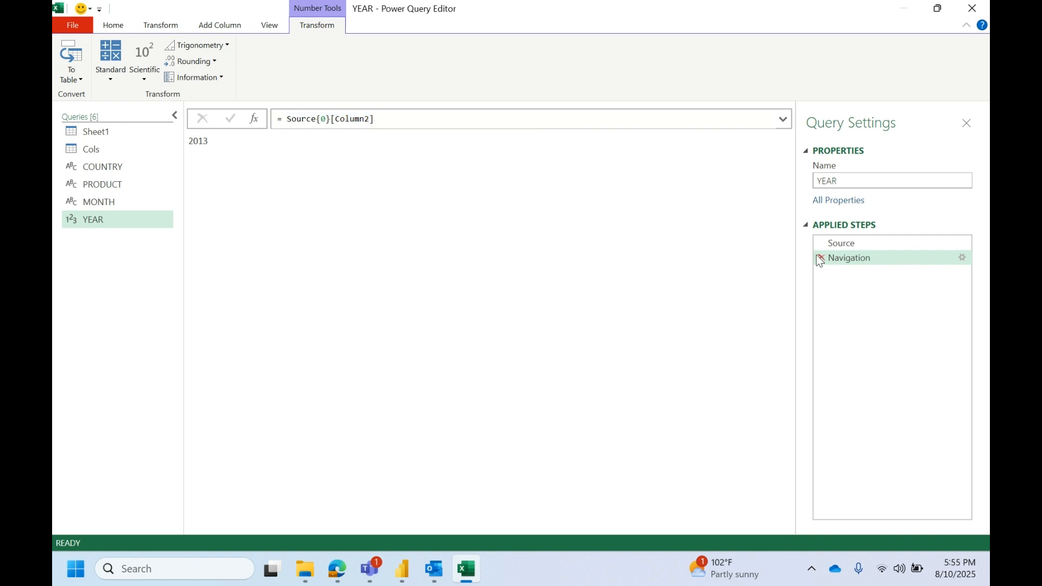
pyautogui.click(820, 259)
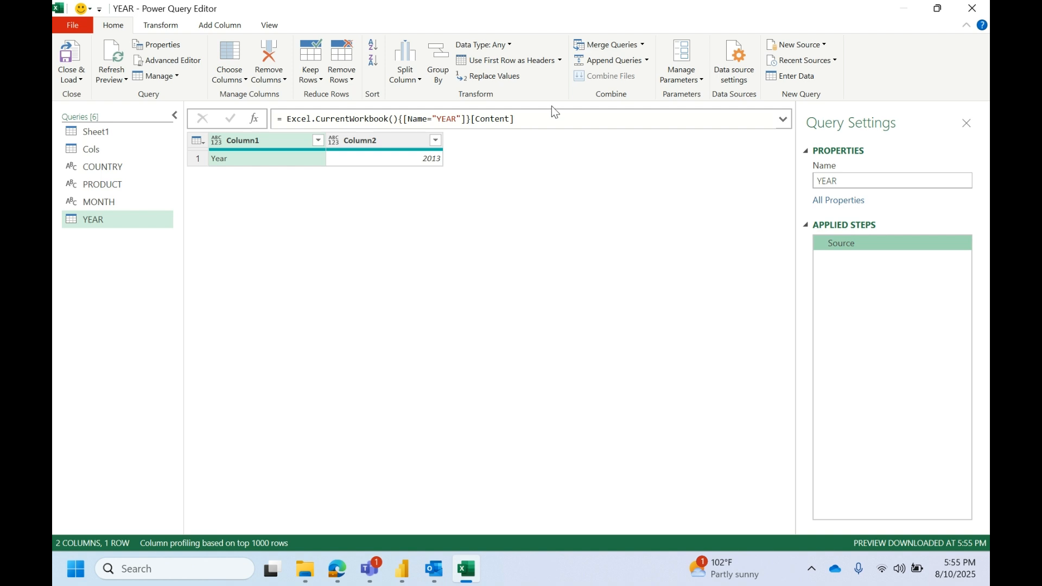
# Append {0}[Column2] to the end of the YEAR query's Source formula
pyautogui.click(546, 121)
pyautogui.hotkey('ctrl', 'v')
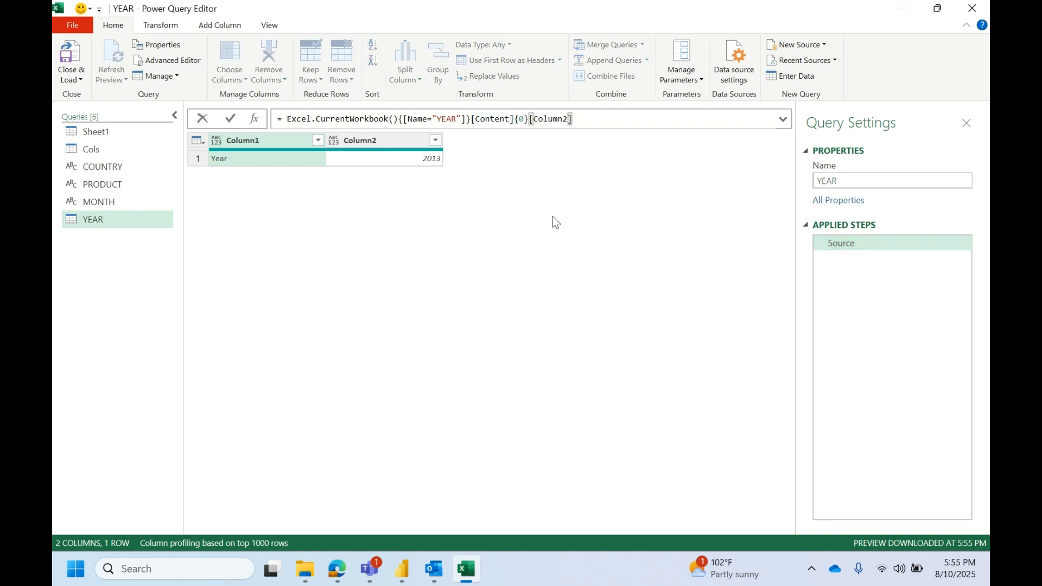
pyautogui.press('Return')
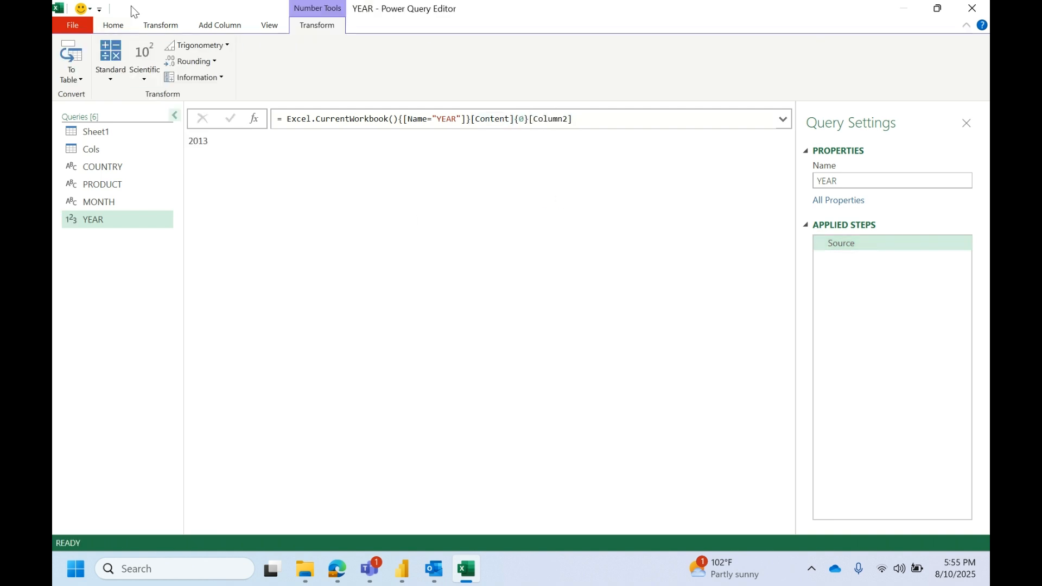
# Close the query editor and load the YEAR query with Only Create Connection
pyautogui.click(121, 22)
pyautogui.click(76, 79)
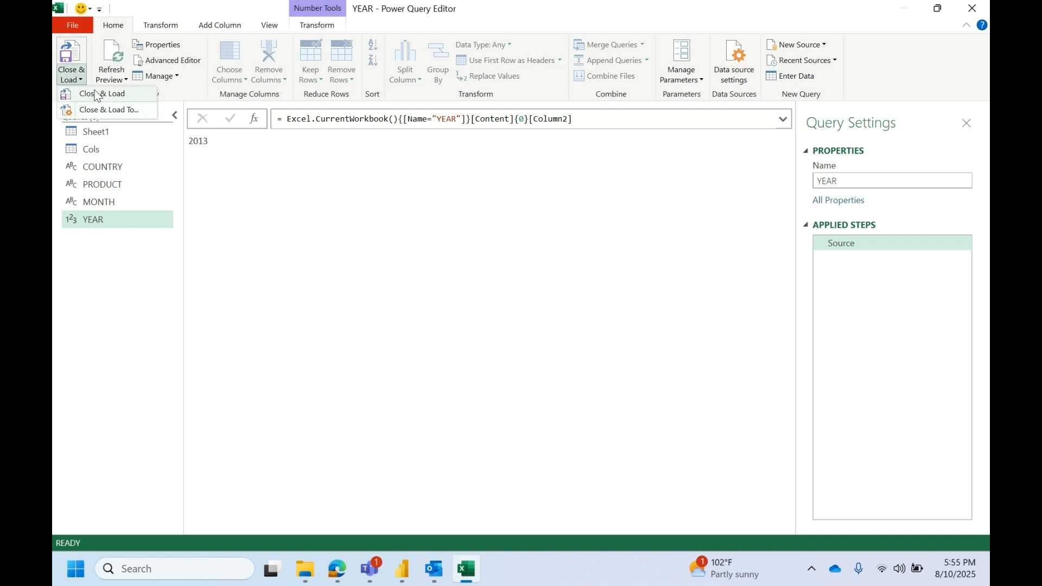
pyautogui.click(103, 110)
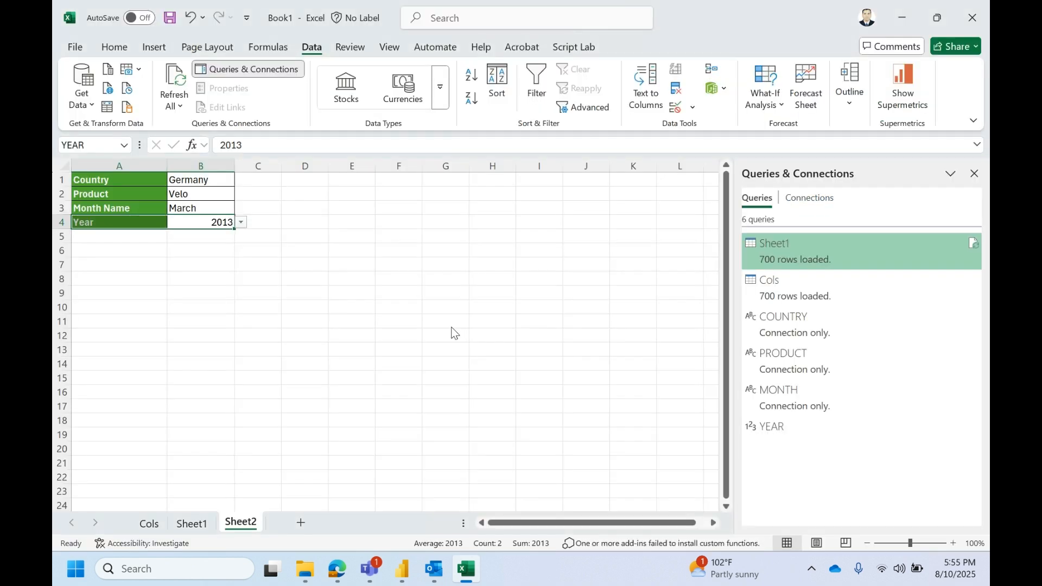
pyautogui.click(487, 296)
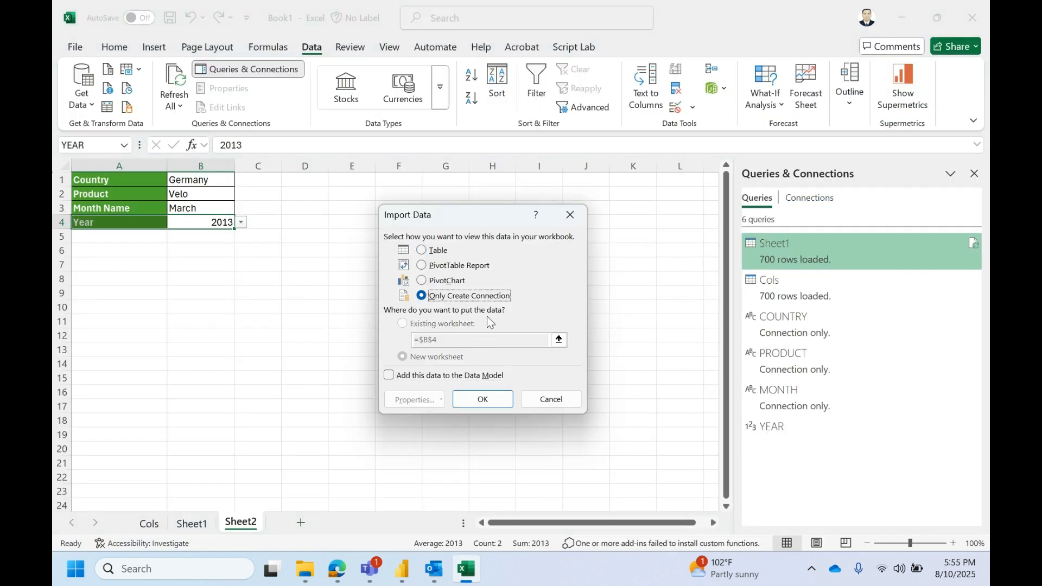
pyautogui.click(484, 401)
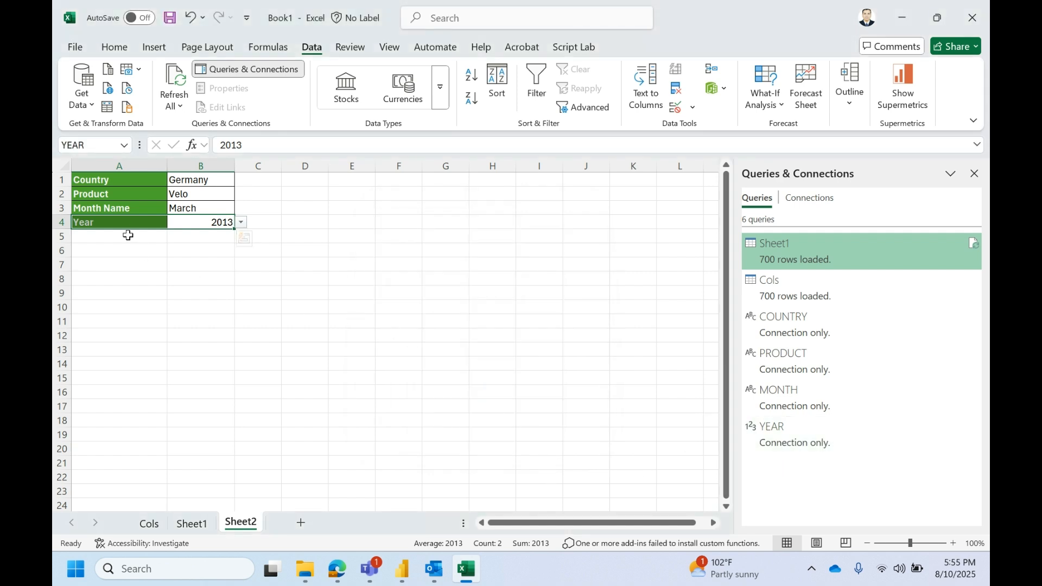
# Review the loaded Cols table down to its last row, the Sheet1 data and the selection cells on Sheet2
pyautogui.click(138, 193)
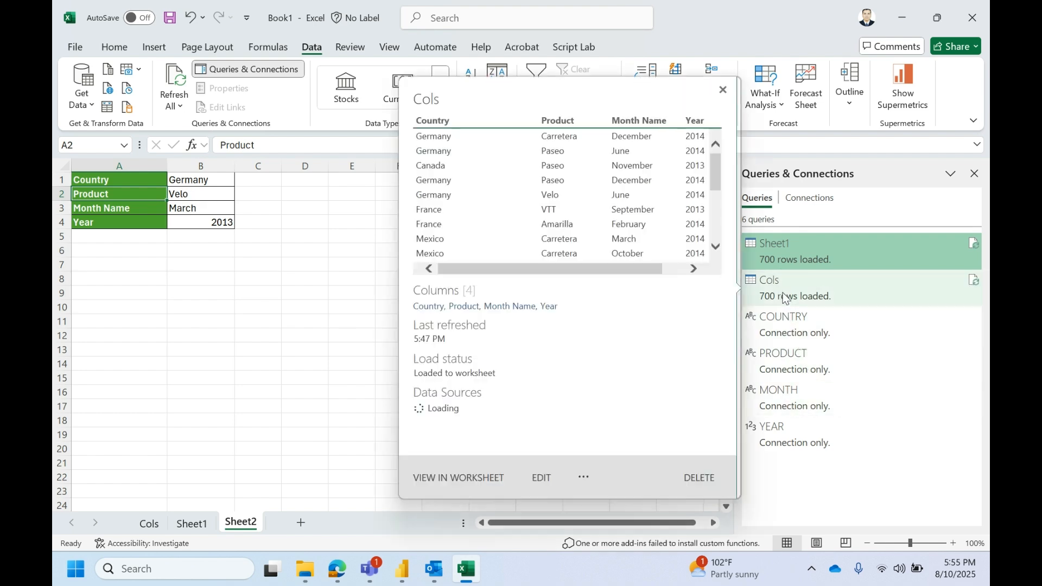
pyautogui.click(783, 290)
pyautogui.click(115, 347)
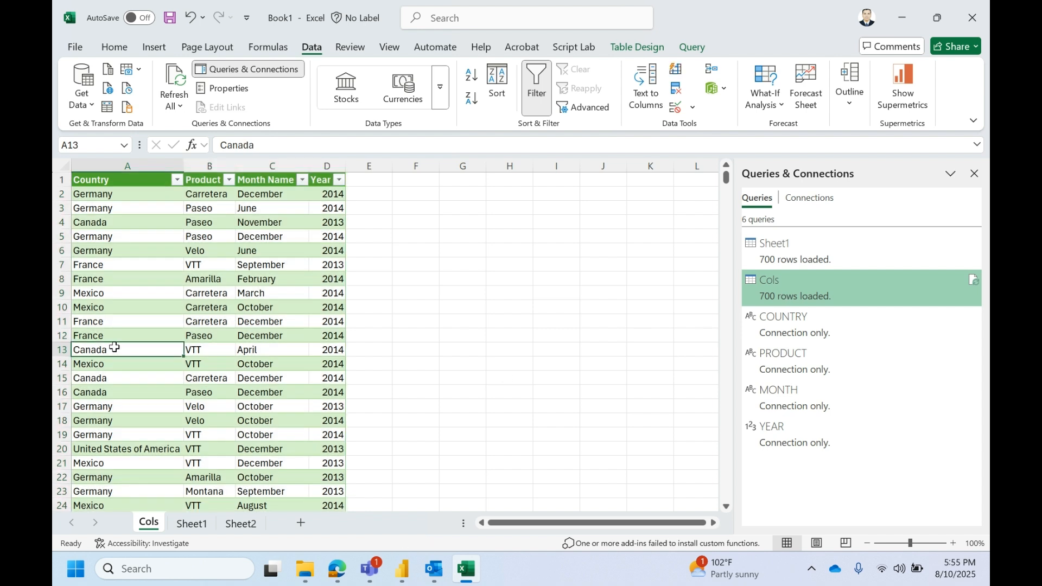
pyautogui.hotkey('ctrl', 'Home')
pyautogui.hotkey('ctrl', 'Down')
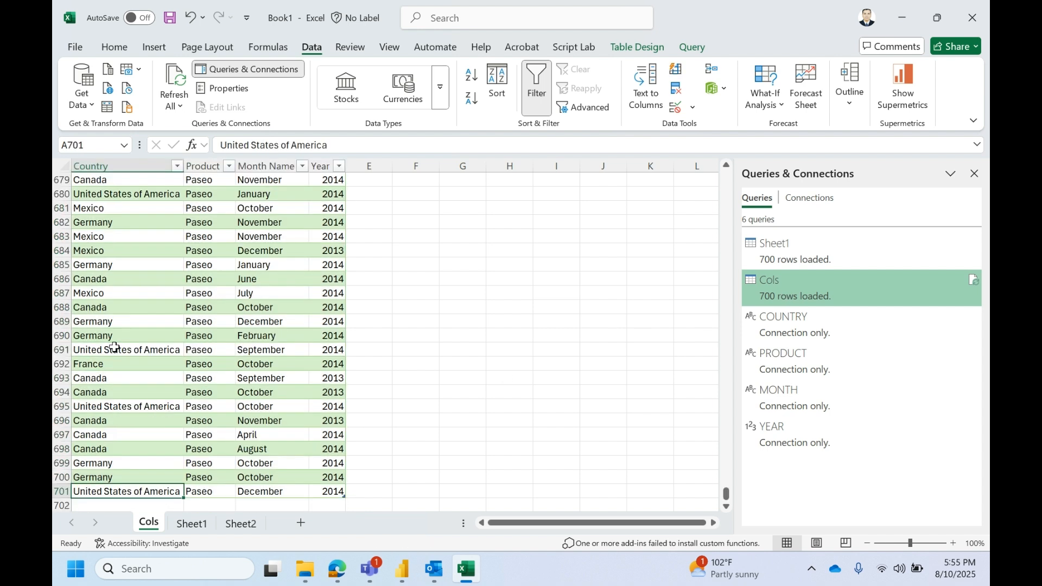
pyautogui.hotkey('ctrl', 'Home')
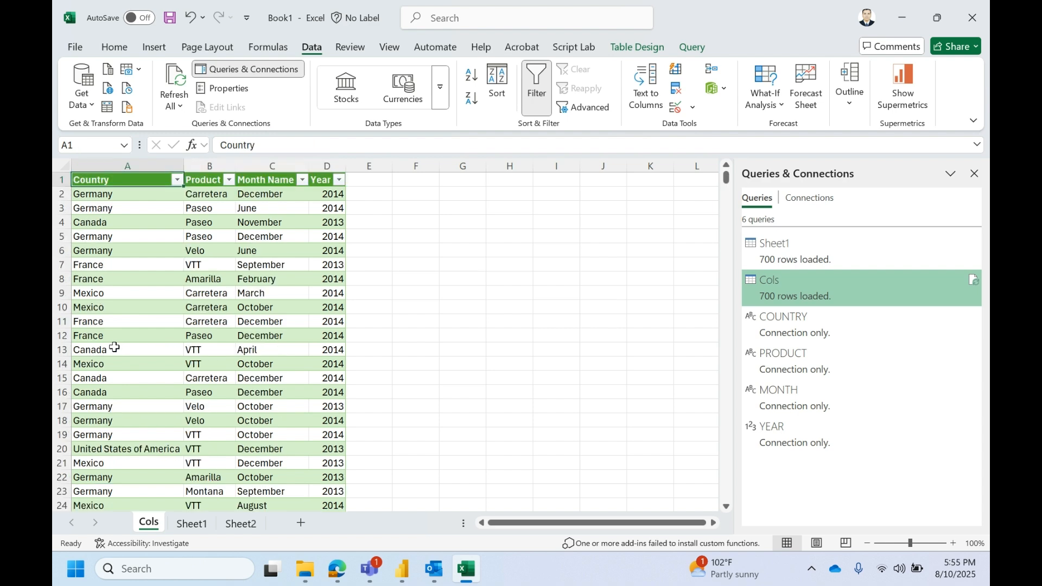
pyautogui.click(809, 252)
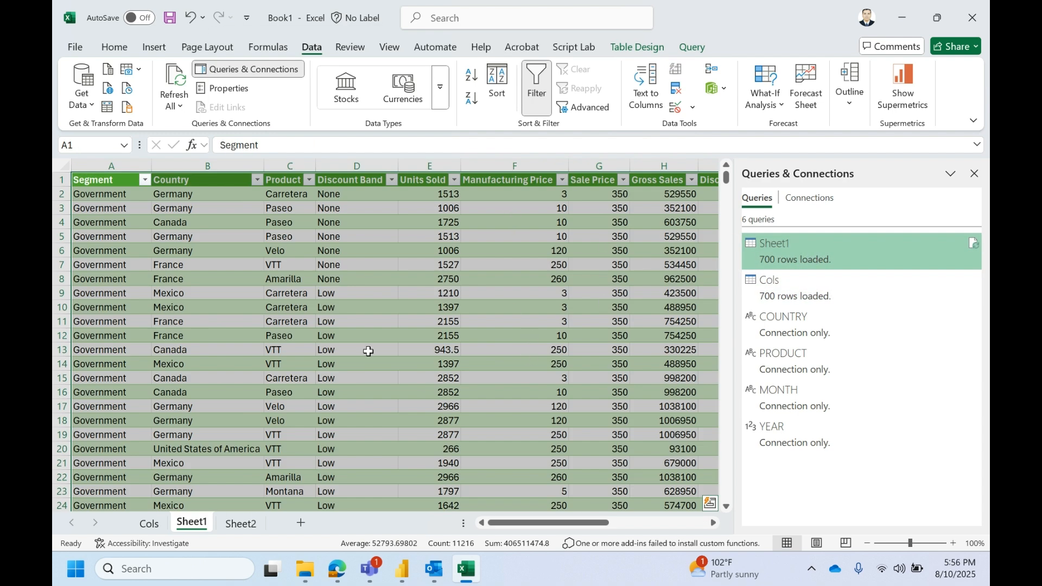
pyautogui.click(241, 524)
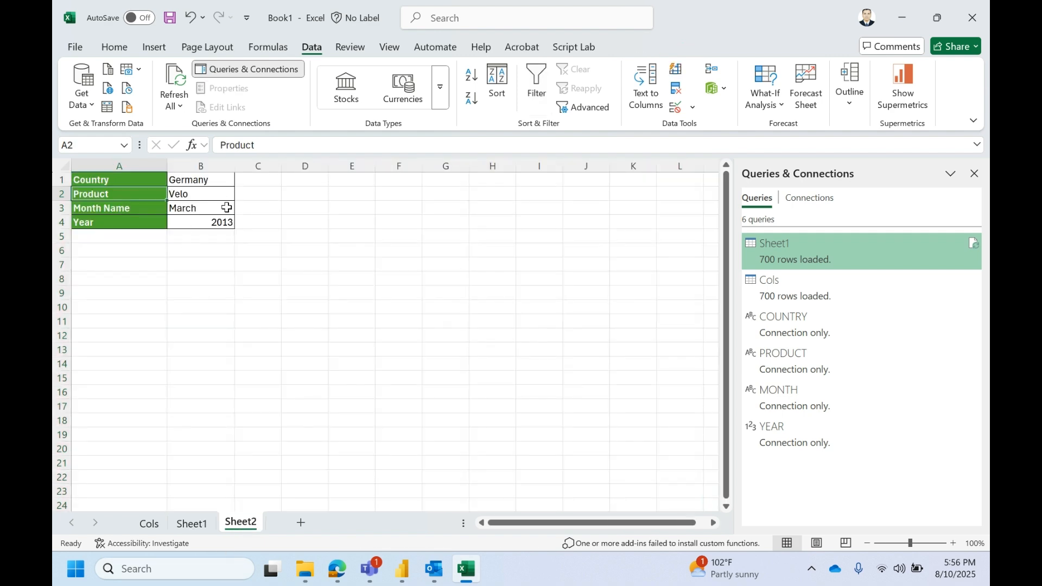
pyautogui.click(200, 528)
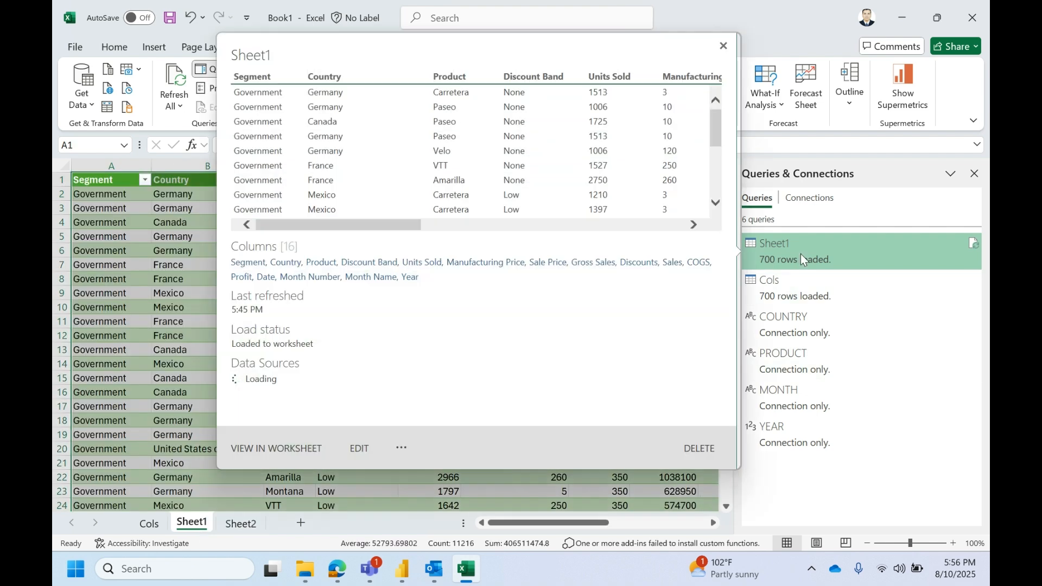
# Open the Sheet1 query for editing and expand its formula bar to show the full Changed Type formula
pyautogui.doubleClick(799, 254)
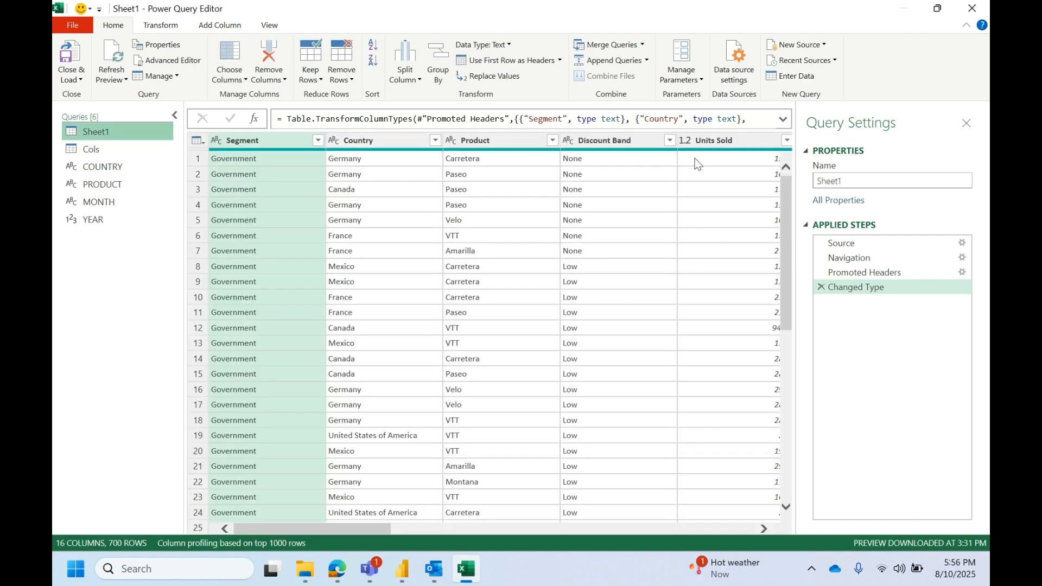
pyautogui.click(783, 120)
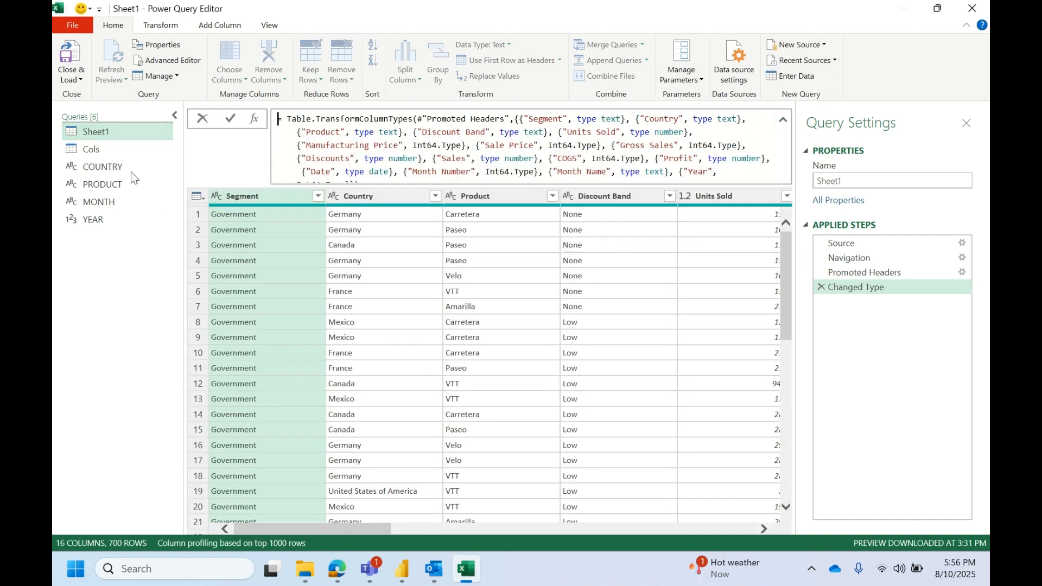
pyautogui.click(110, 169)
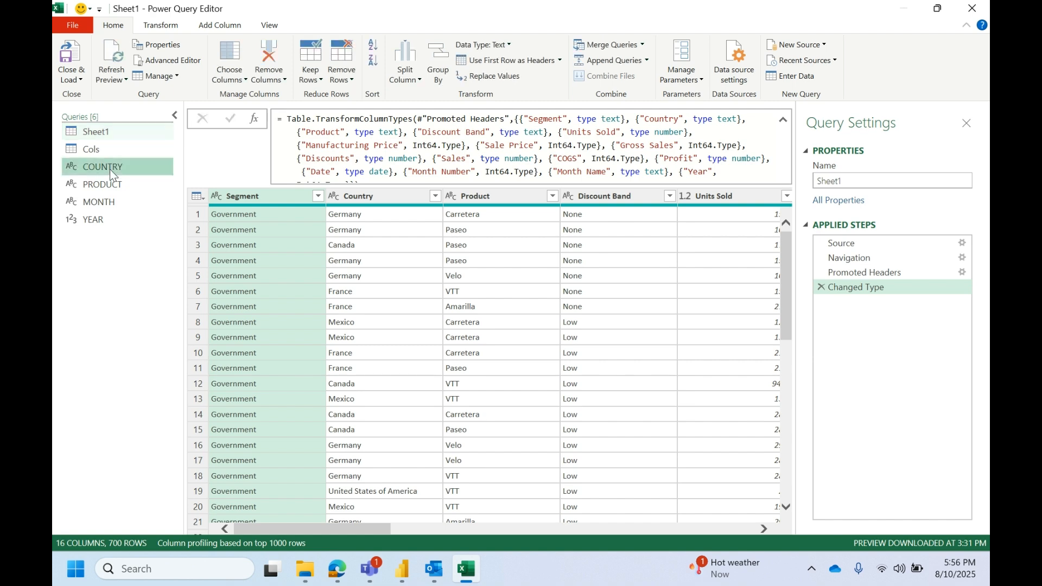
pyautogui.click(116, 129)
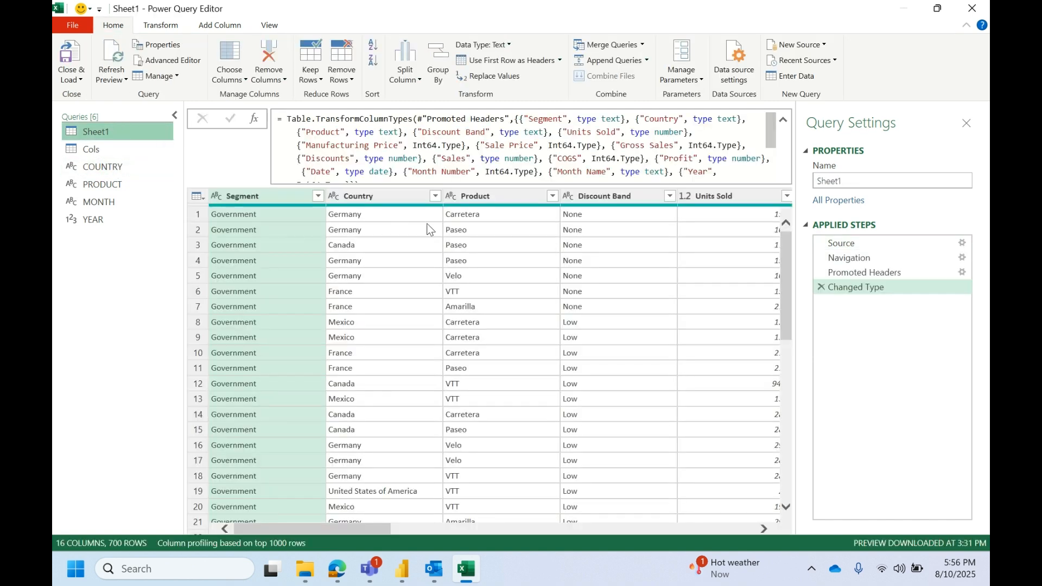
# Filter the Country column of the Sheet1 query to Canada only
pyautogui.click(434, 196)
pyautogui.click(258, 369)
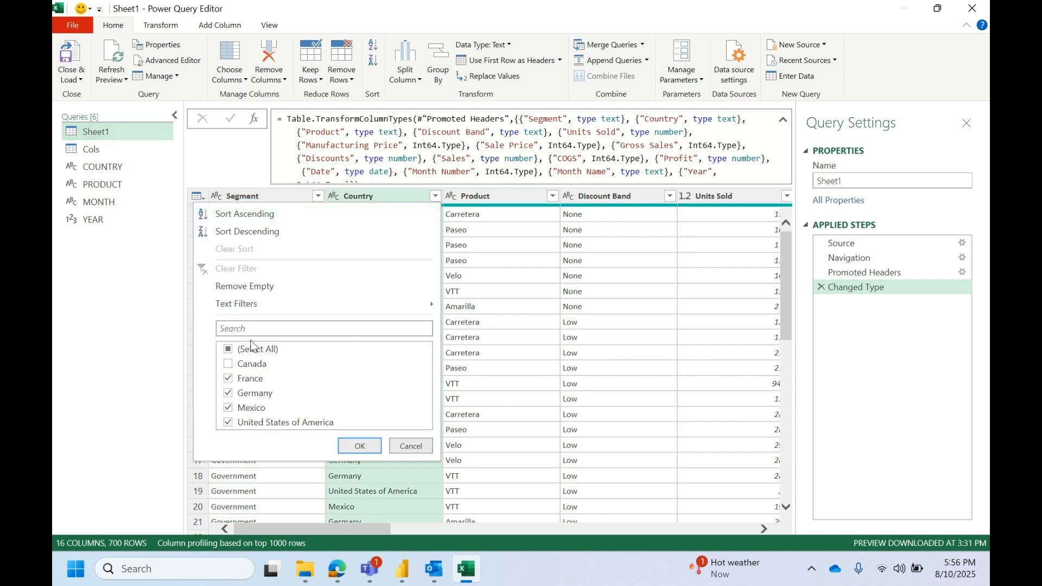
pyautogui.click(252, 352)
pyautogui.click(255, 364)
pyautogui.click(359, 446)
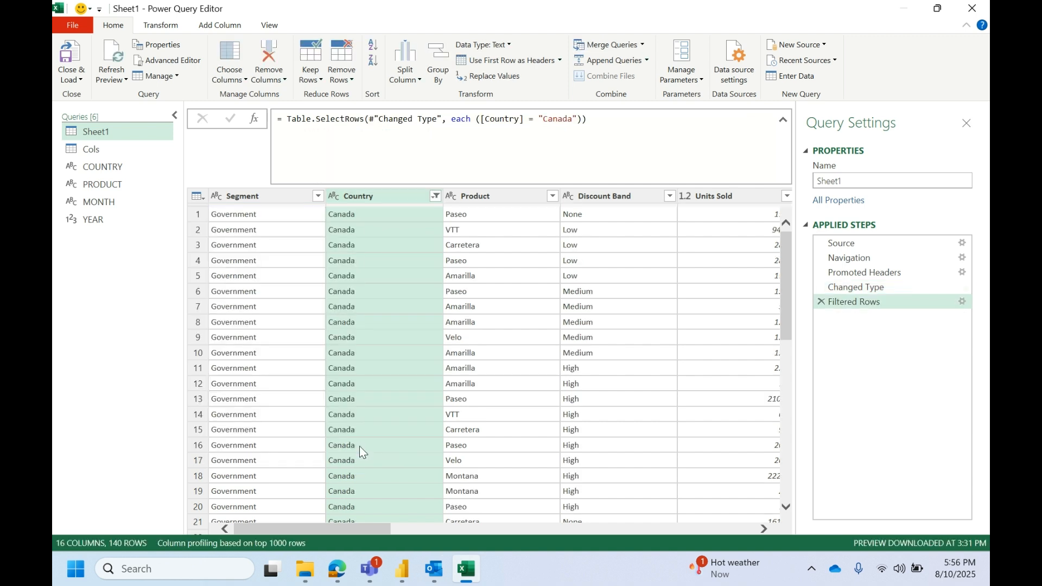
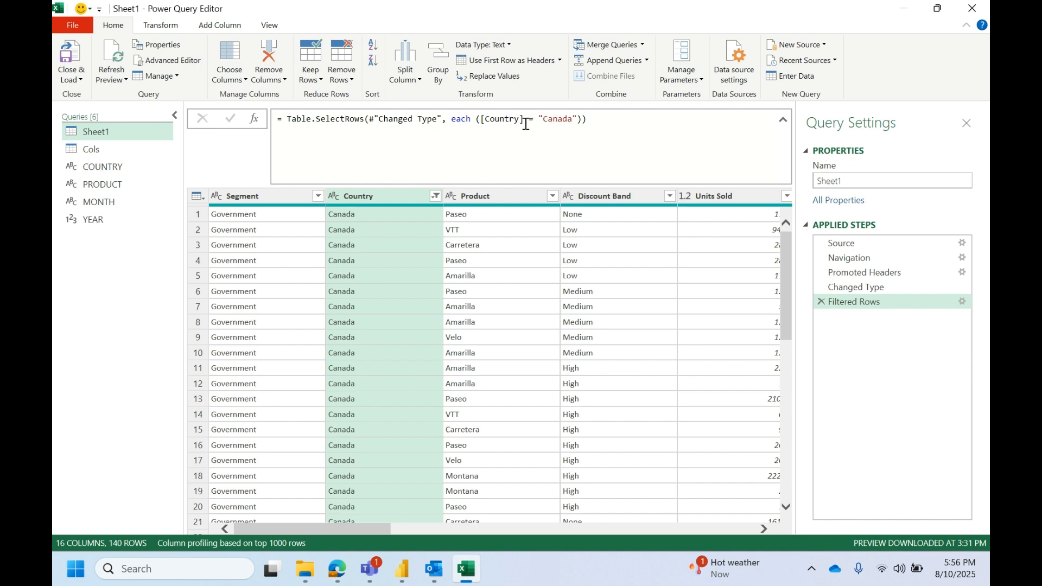
# Replace "Canada" in the Sheet1 query's Filtered Rows formula with the COUNTRY query
pyautogui.click(426, 120)
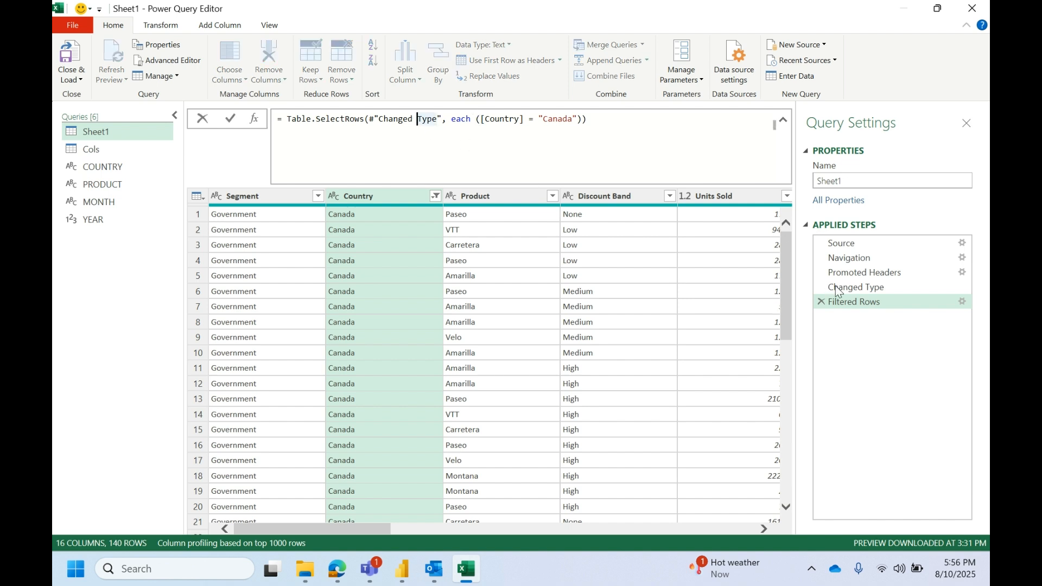
pyautogui.click(459, 123)
pyautogui.click(538, 120)
pyautogui.press('Delete')
pyautogui.press('Delete')
pyautogui.press('Delete')
pyautogui.press('Delete')
pyautogui.press('Delete')
pyautogui.press('Delete')
pyautogui.press('Delete')
pyautogui.press('Delete')
pyautogui.write('COUNT')
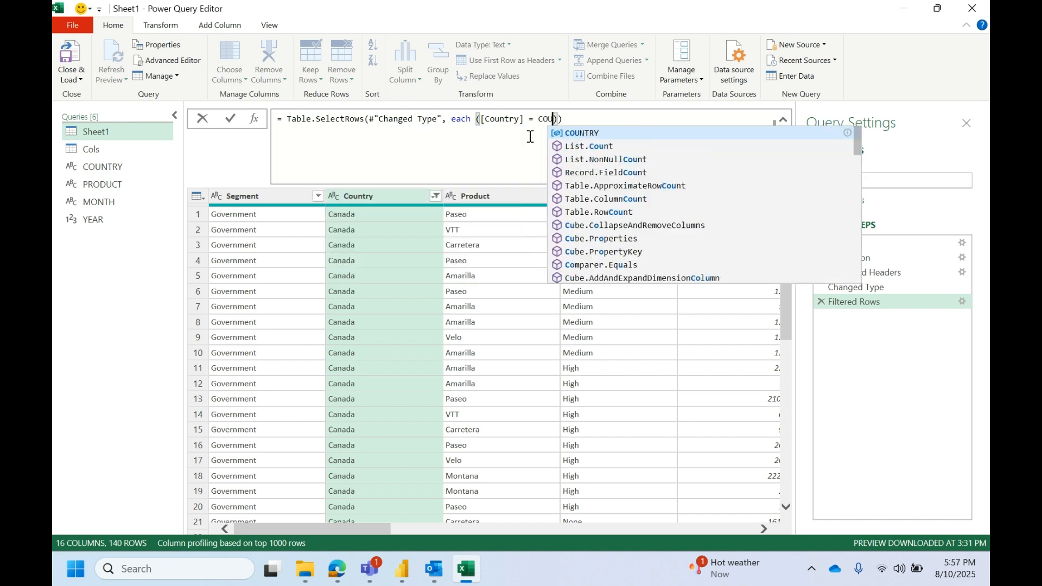
pyautogui.click(579, 133)
pyautogui.press('Return')
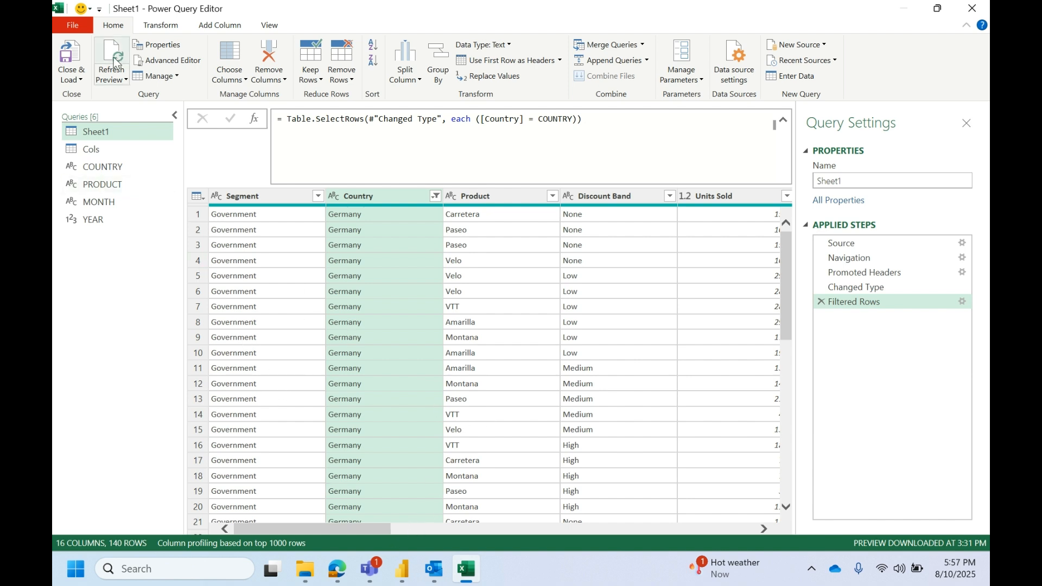
# Close the query editor and load the filtered Sheet1 query into its worksheet
pyautogui.click(71, 79)
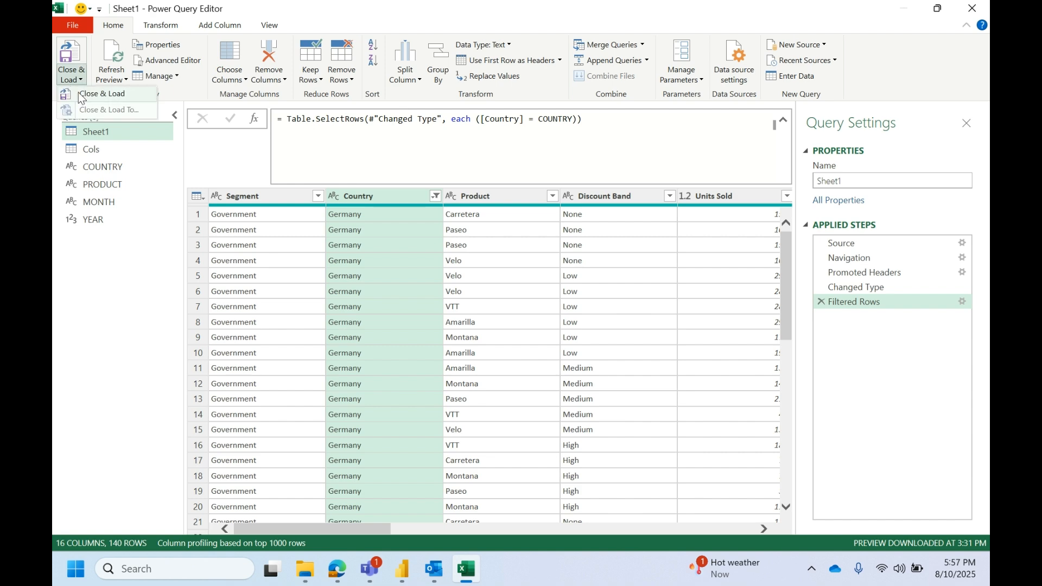
pyautogui.click(113, 95)
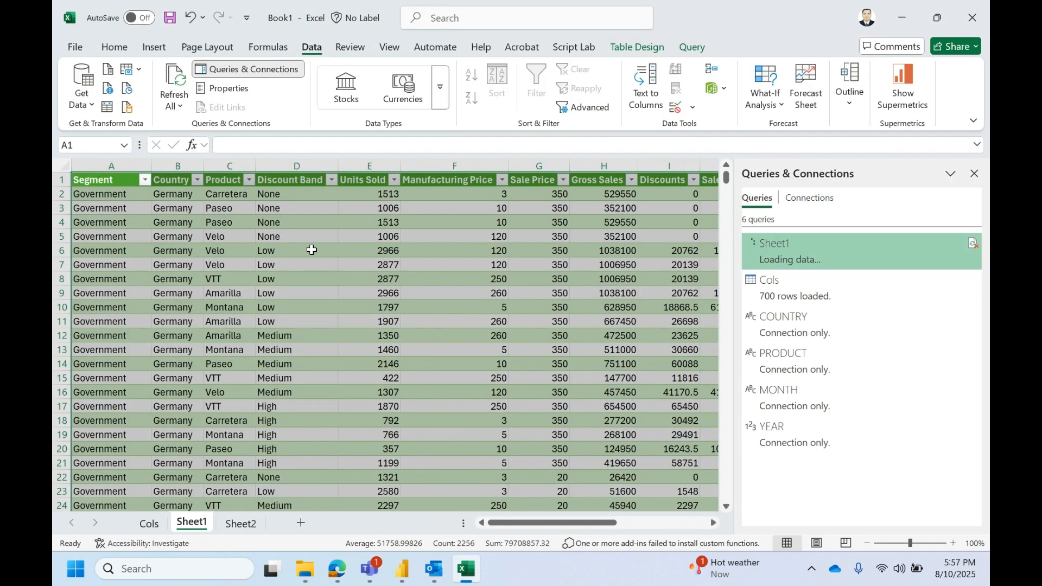
pyautogui.click(309, 250)
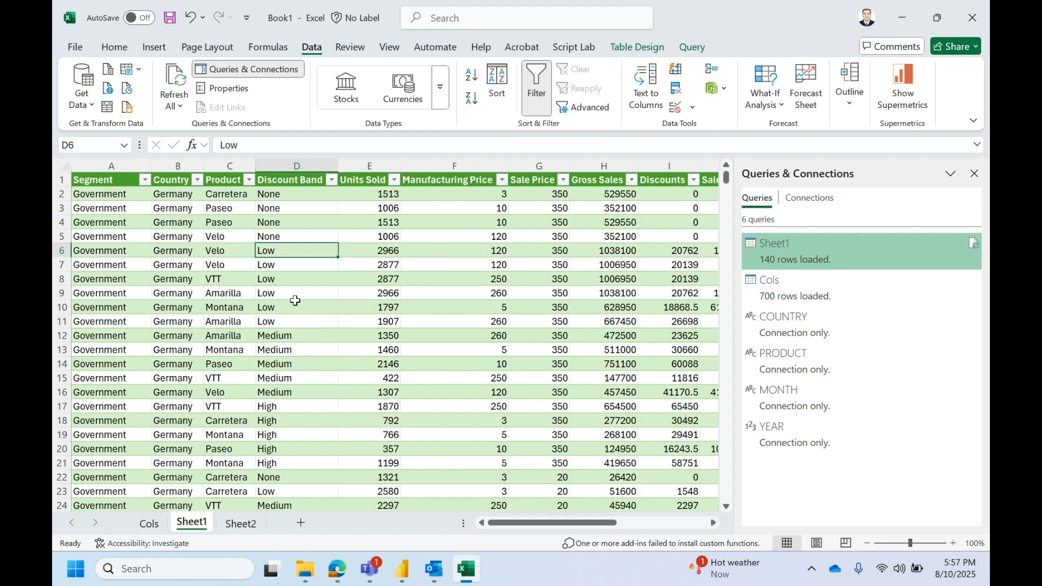
# Set the Country selection on Sheet2 to Canada
pyautogui.click(198, 180)
pyautogui.click(549, 334)
pyautogui.click(239, 530)
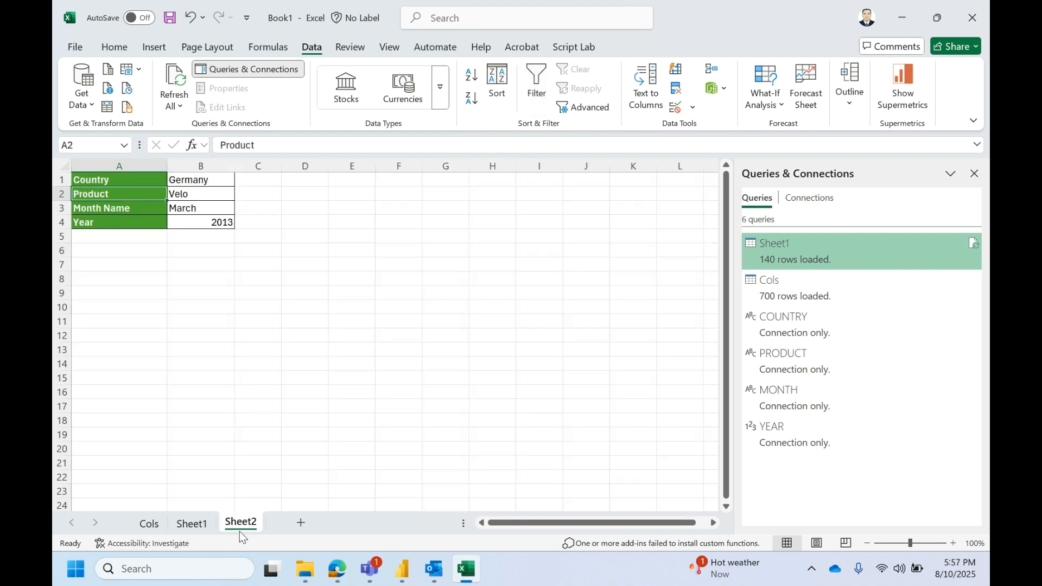
pyautogui.click(179, 217)
pyautogui.click(179, 218)
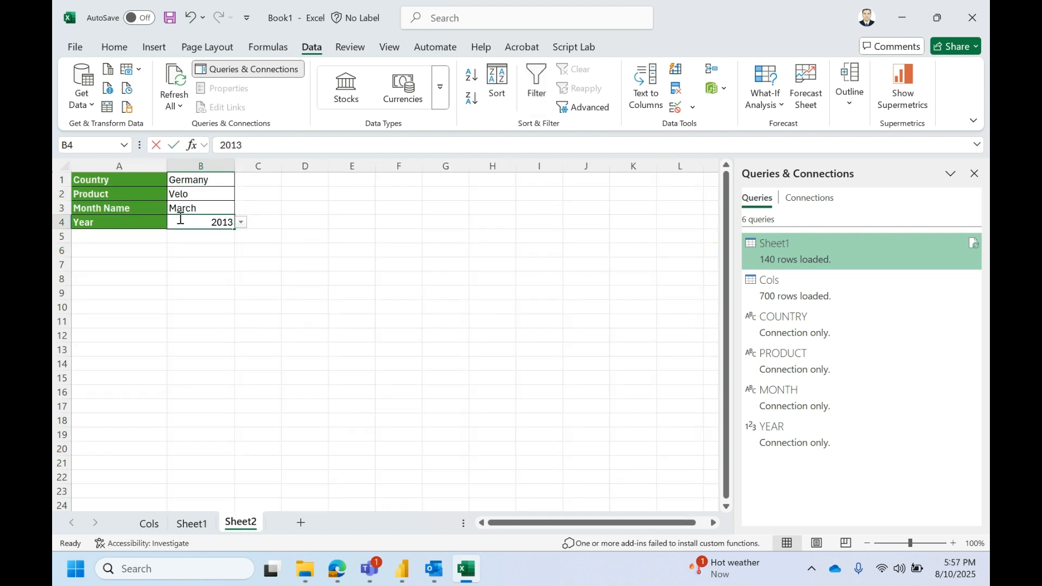
pyautogui.click(170, 182)
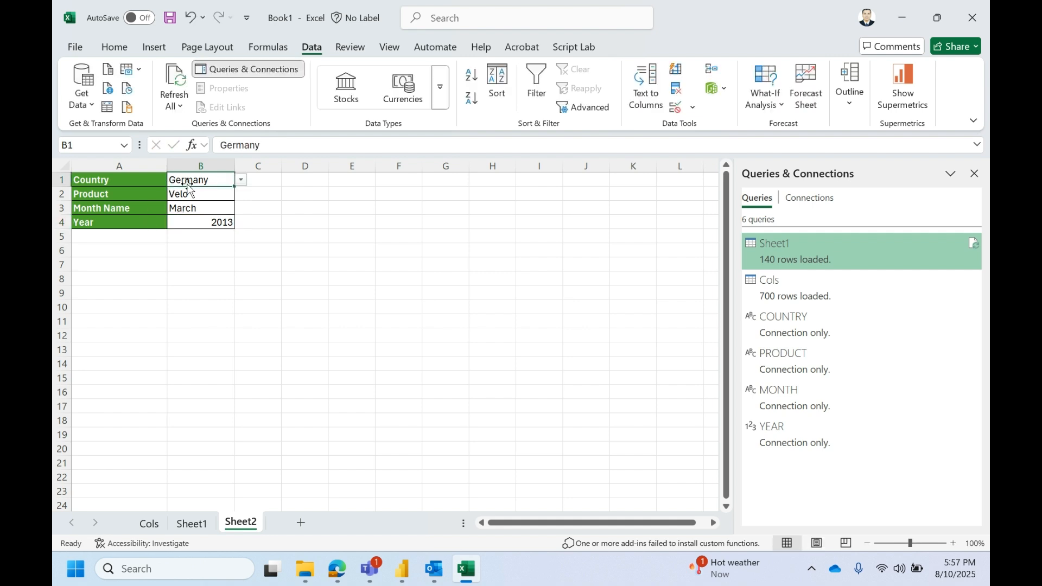
pyautogui.click(241, 180)
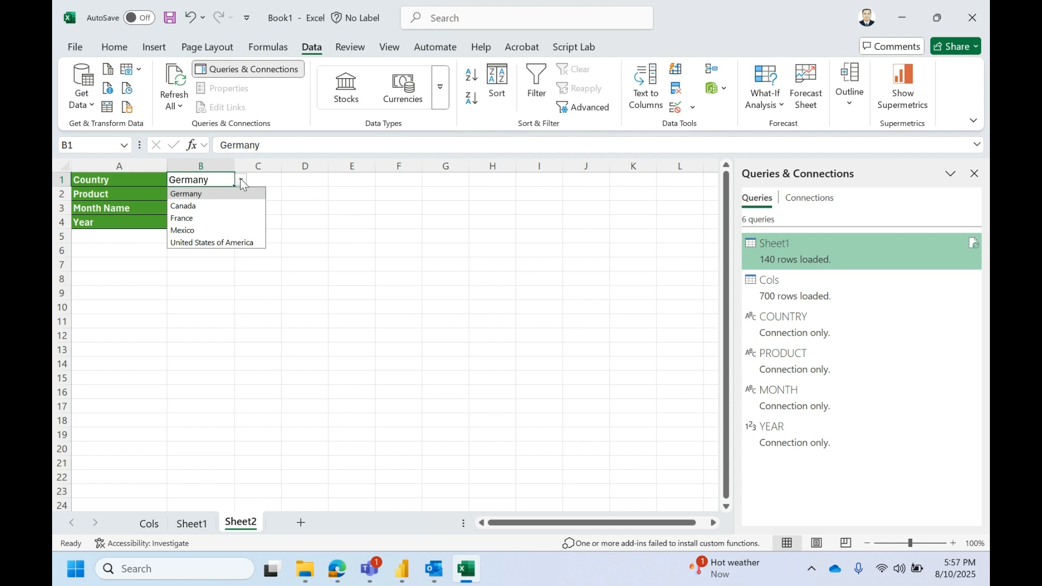
pyautogui.click(211, 210)
# Refresh the query table on Sheet1 and check the values in its Country column filter
pyautogui.click(194, 522)
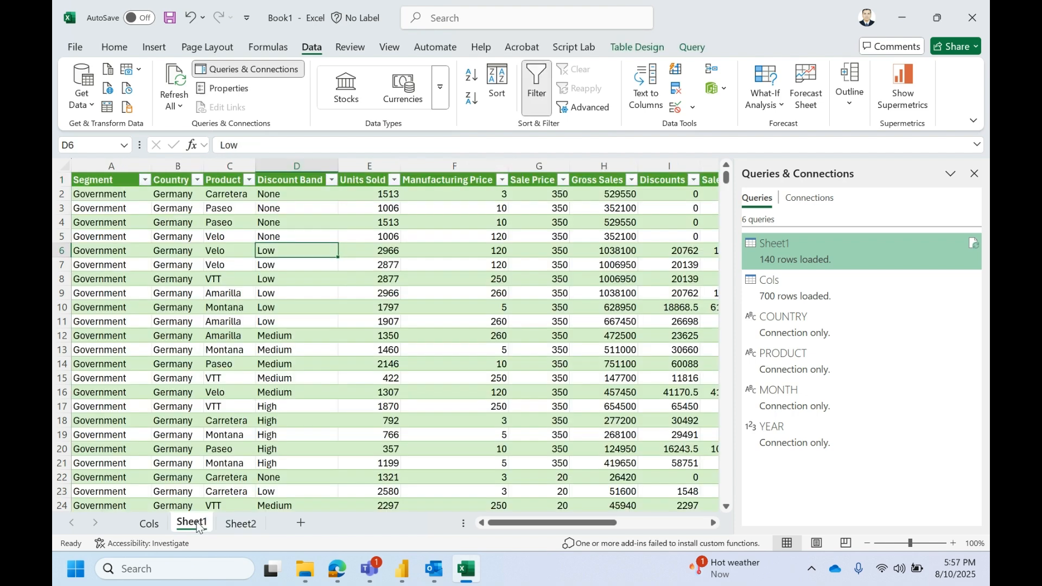
pyautogui.click(460, 295)
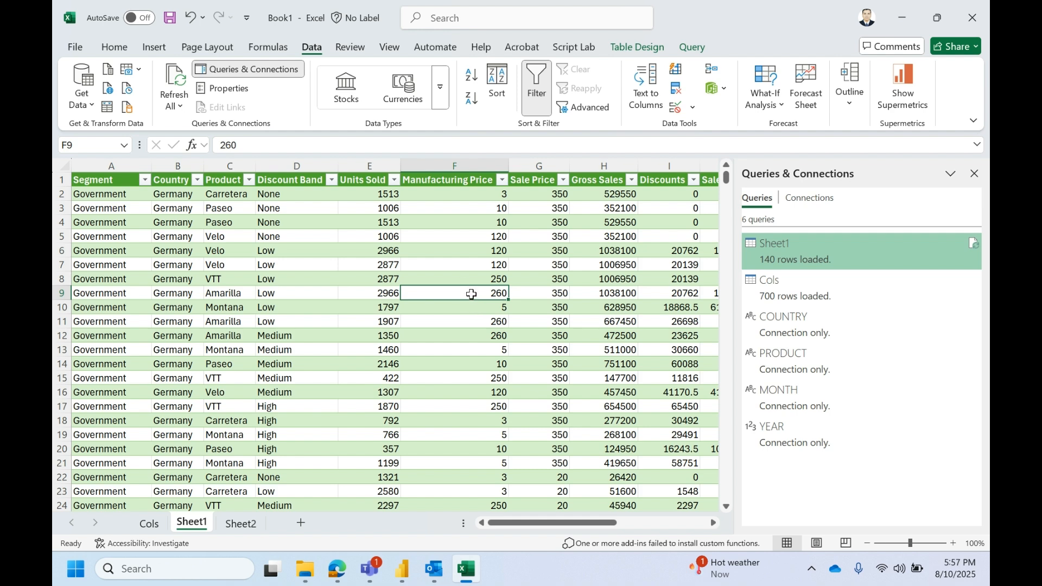
pyautogui.rightClick(441, 296)
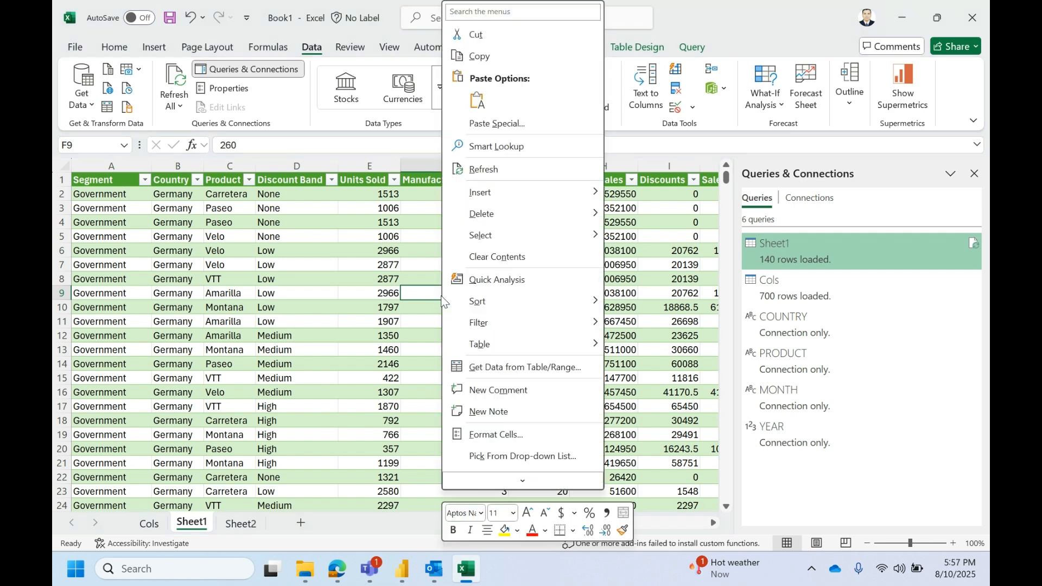
pyautogui.click(483, 169)
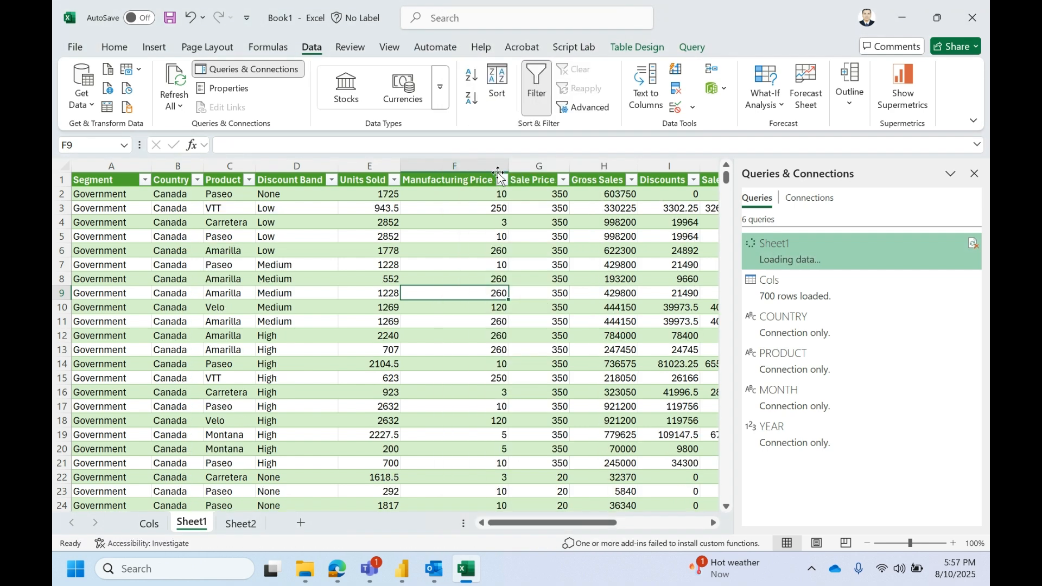
pyautogui.click(199, 179)
pyautogui.click(616, 207)
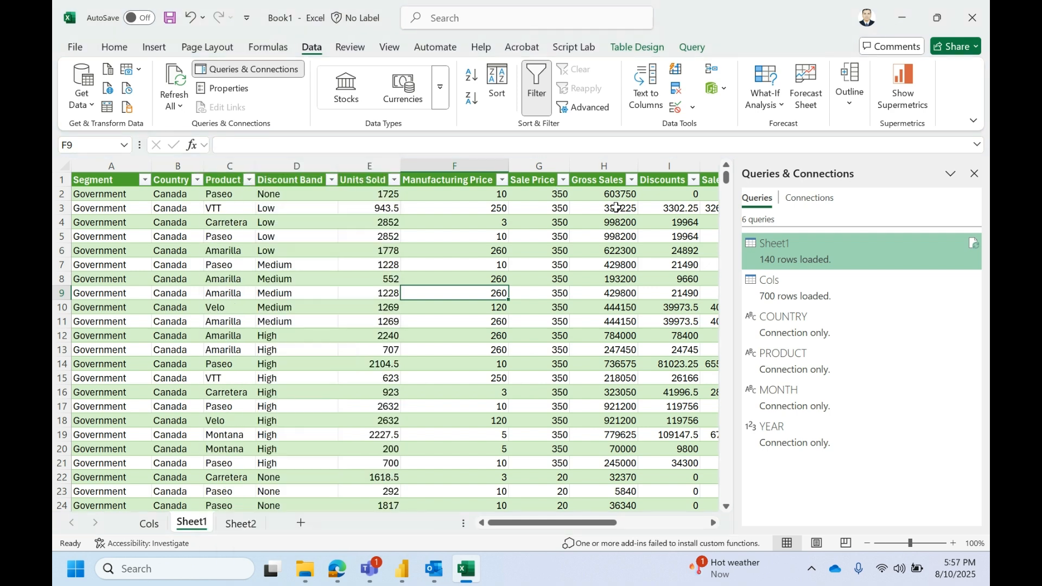
# Open the Sheet1 query for editing and filter its Product column to Paseo only
pyautogui.click(233, 524)
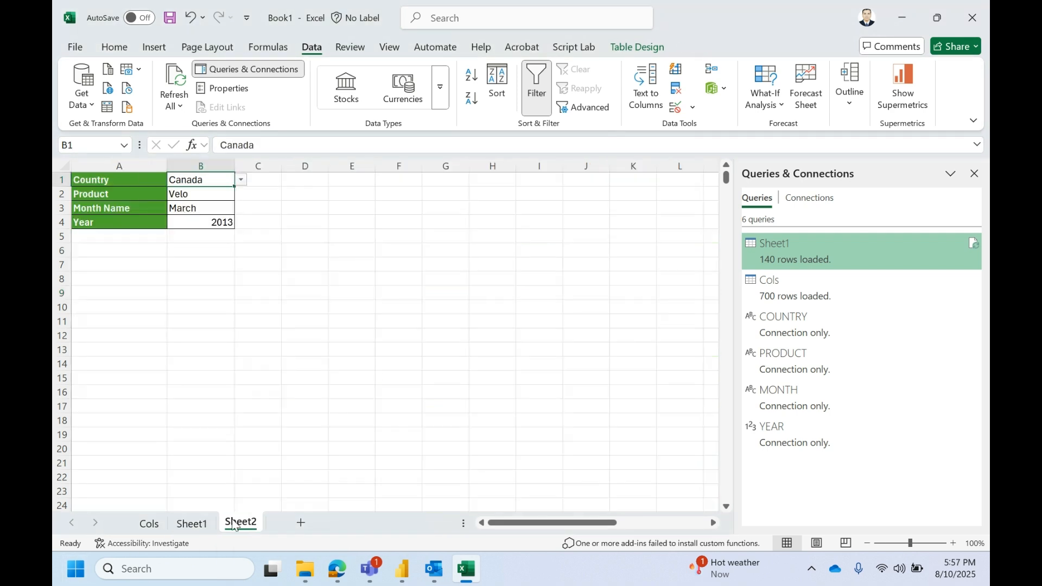
pyautogui.click(194, 196)
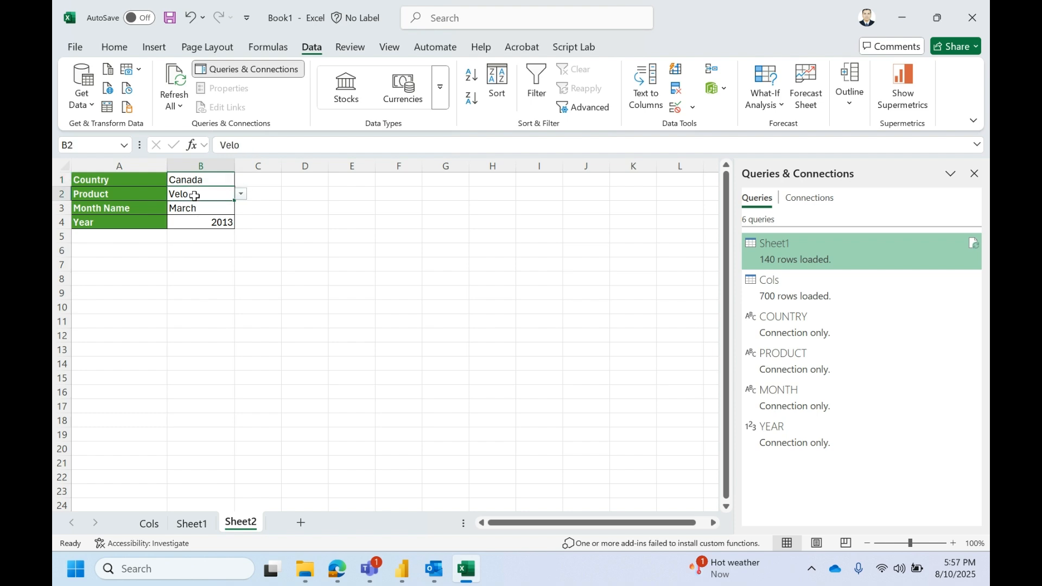
pyautogui.click(149, 199)
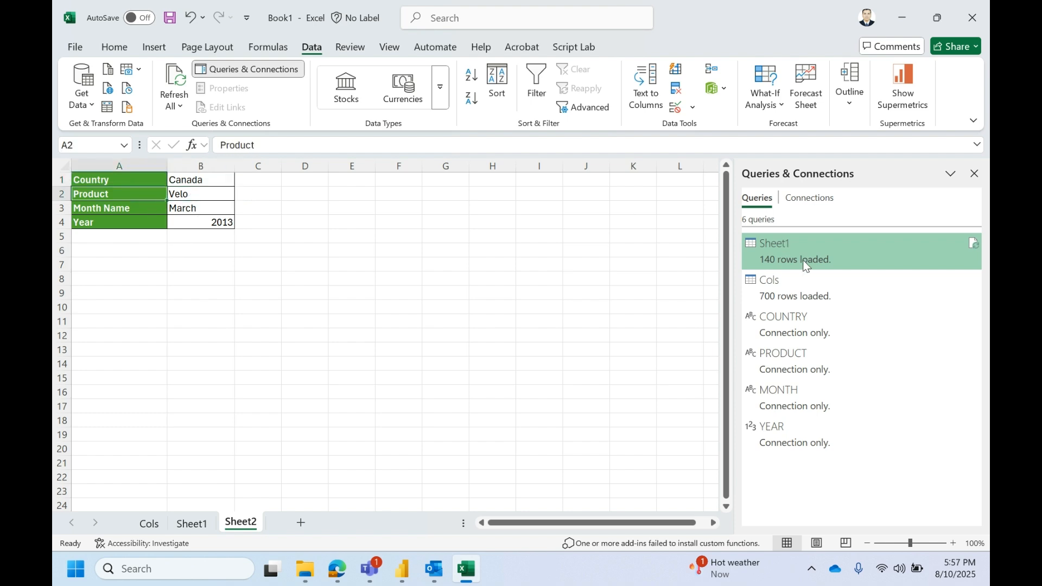
pyautogui.doubleClick(806, 261)
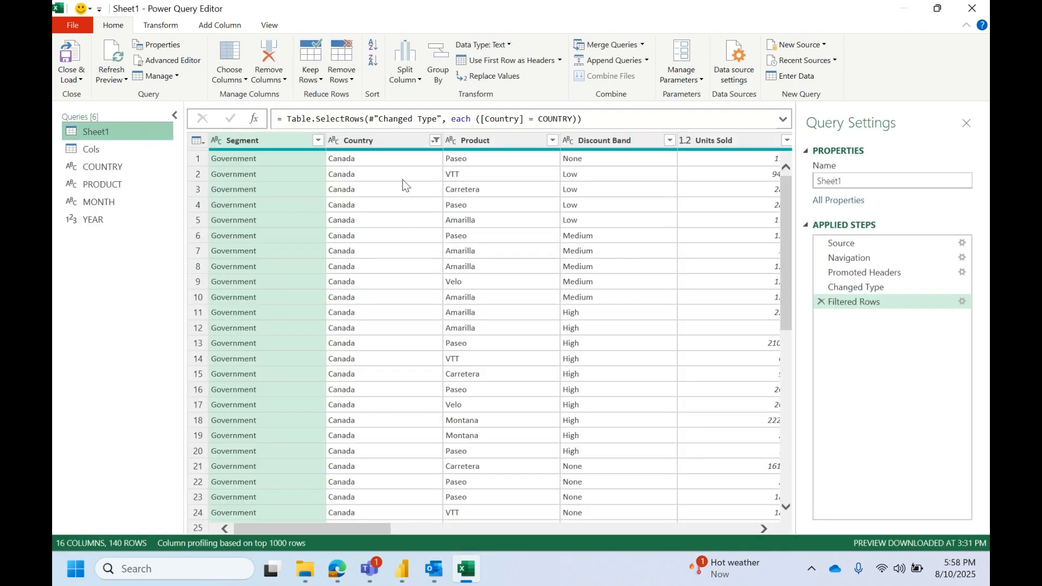
pyautogui.click(551, 140)
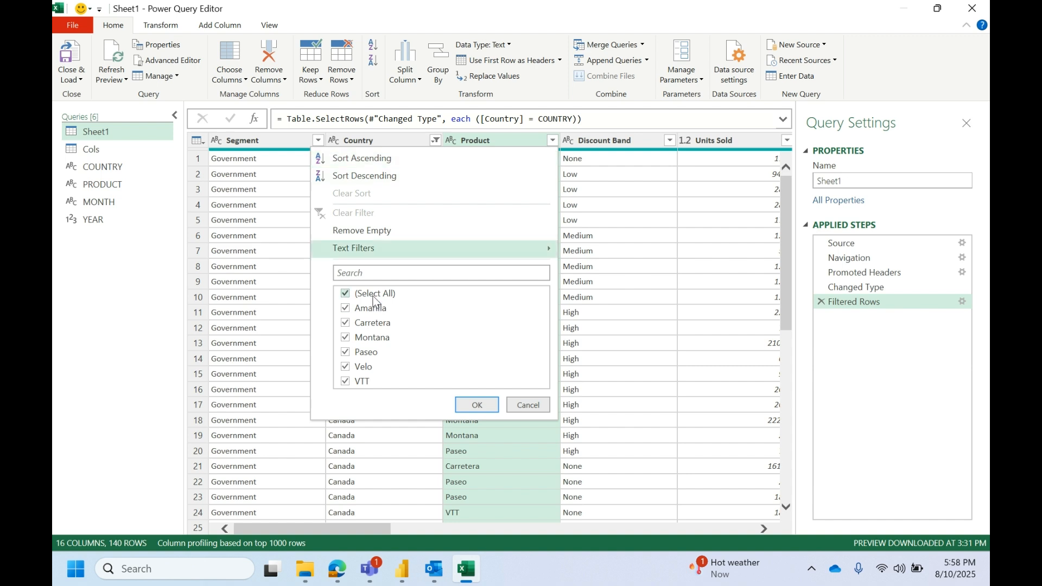
pyautogui.click(373, 297)
pyautogui.click(380, 351)
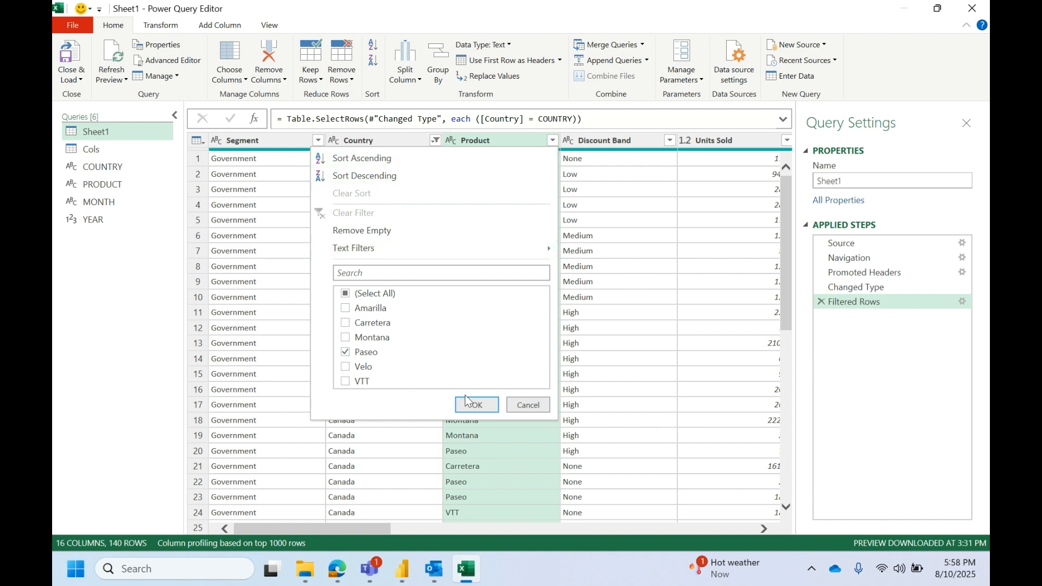
pyautogui.click(482, 404)
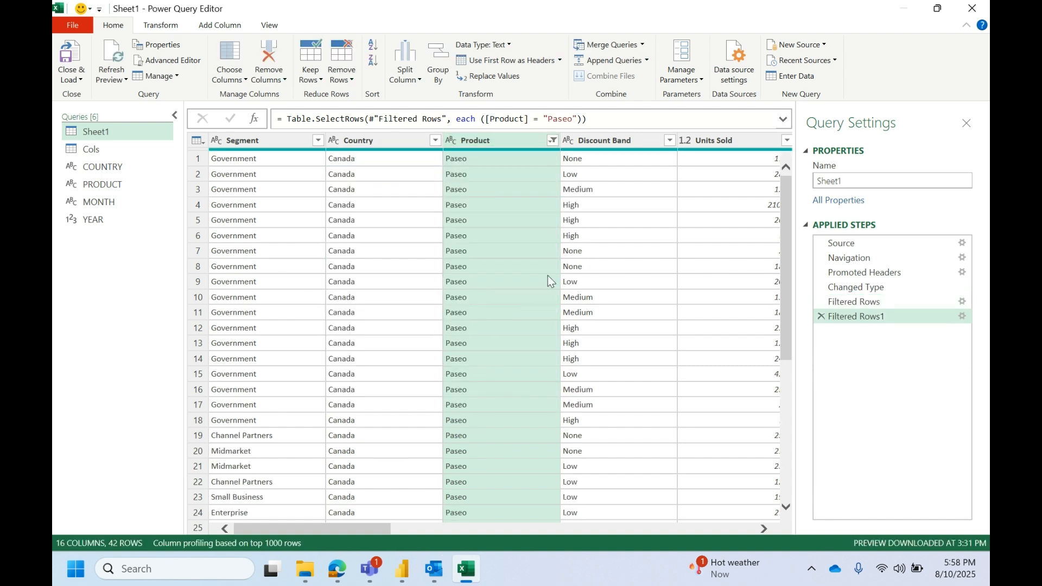
# Replace "Paseo" in the Sheet1 query's Product filter formula with the PRODUCT query
pyautogui.click(546, 119)
pyautogui.press('Delete')
pyautogui.press('Delete')
pyautogui.press('Delete')
pyautogui.press('Delete')
pyautogui.press('Delete')
pyautogui.press('Delete')
pyautogui.press('Delete')
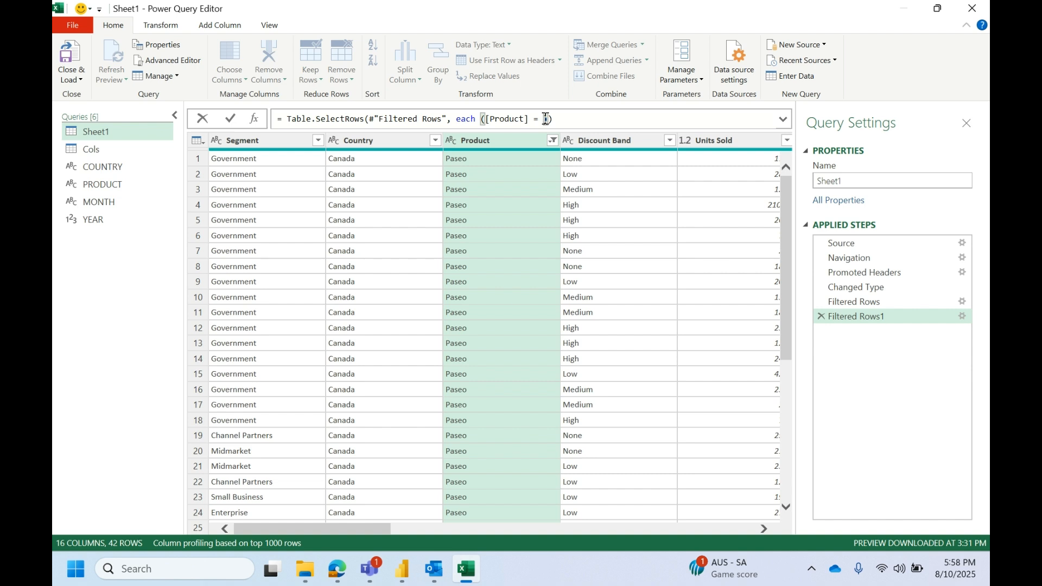
pyautogui.write('PROD')
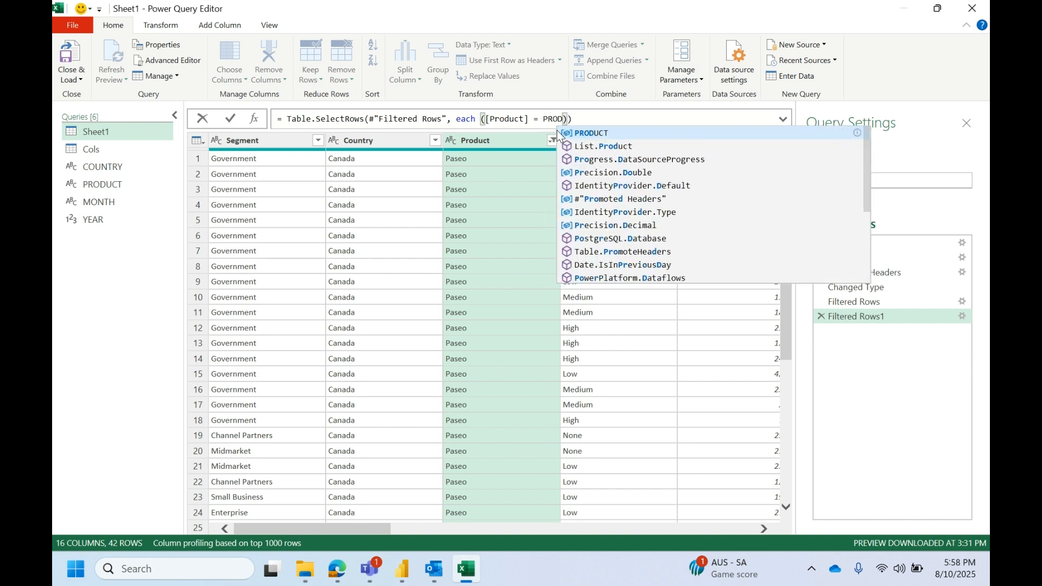
pyautogui.click(564, 134)
pyautogui.press('Return')
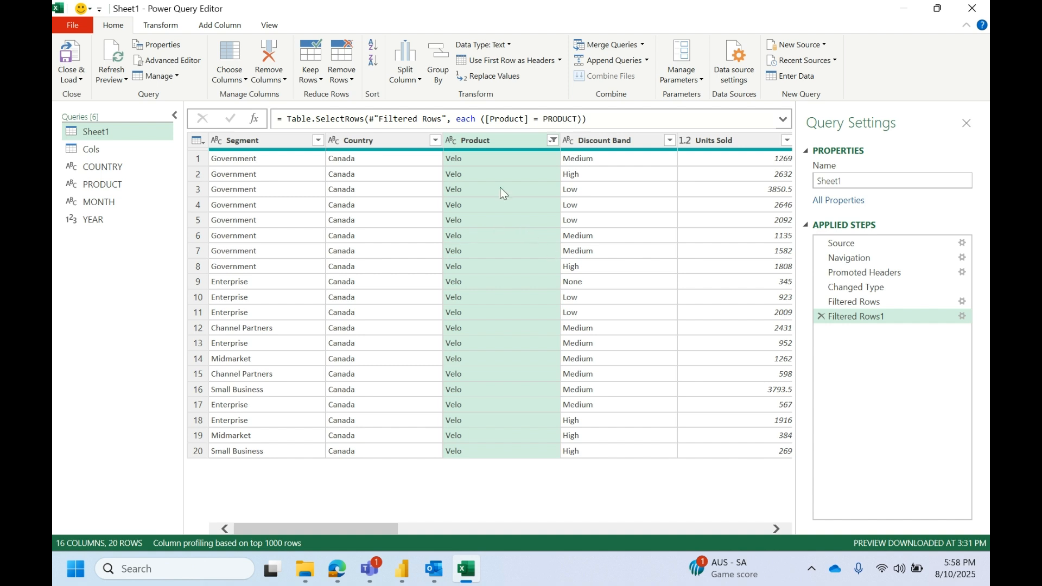
# Filter the Month Name column of the Sheet1 query to April only
pyautogui.moveTo(385, 533); pyautogui.dragTo(790, 462)
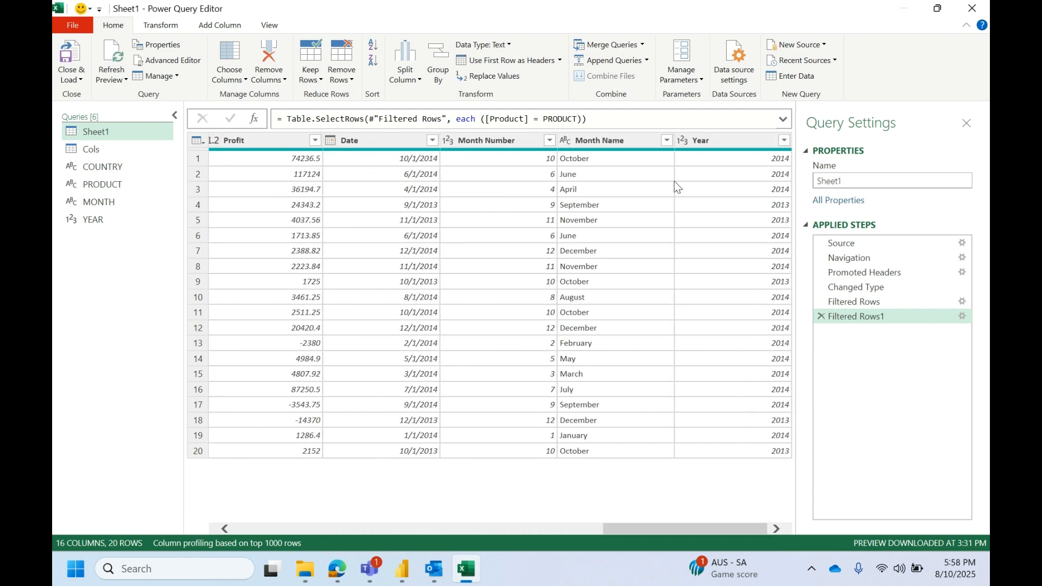
pyautogui.click(667, 140)
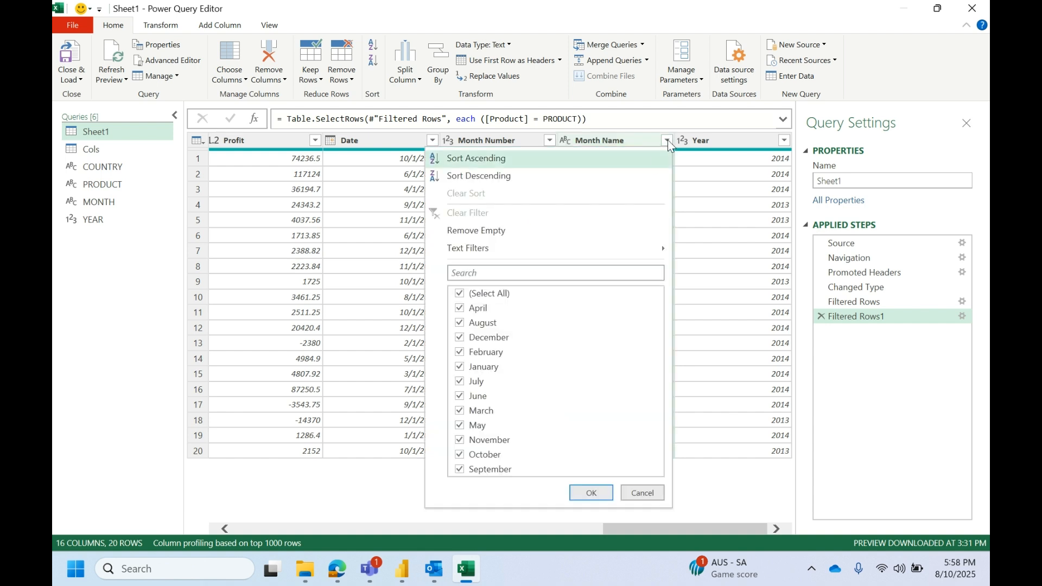
pyautogui.click(491, 293)
pyautogui.click(482, 308)
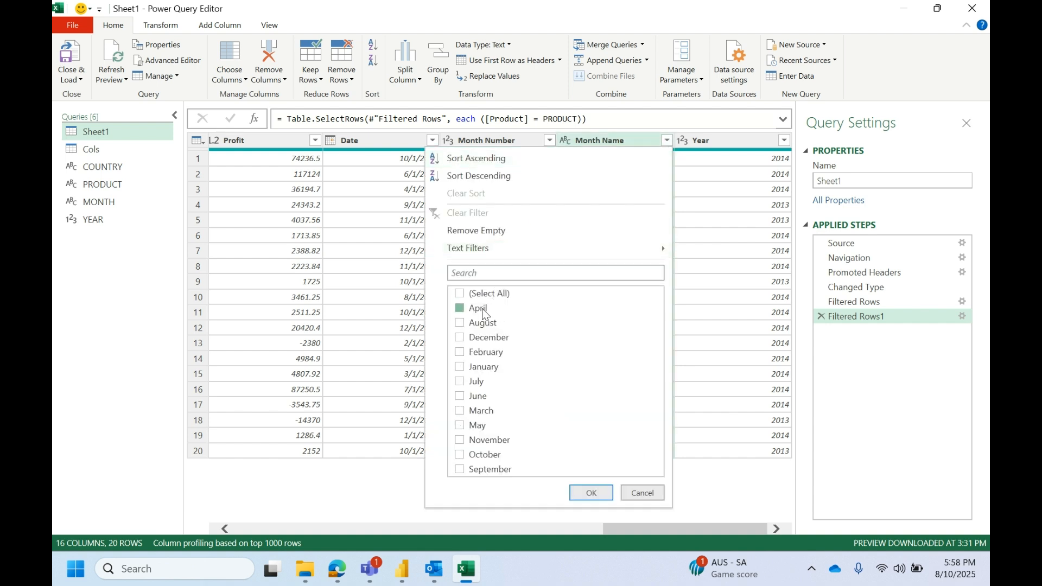
pyautogui.click(593, 492)
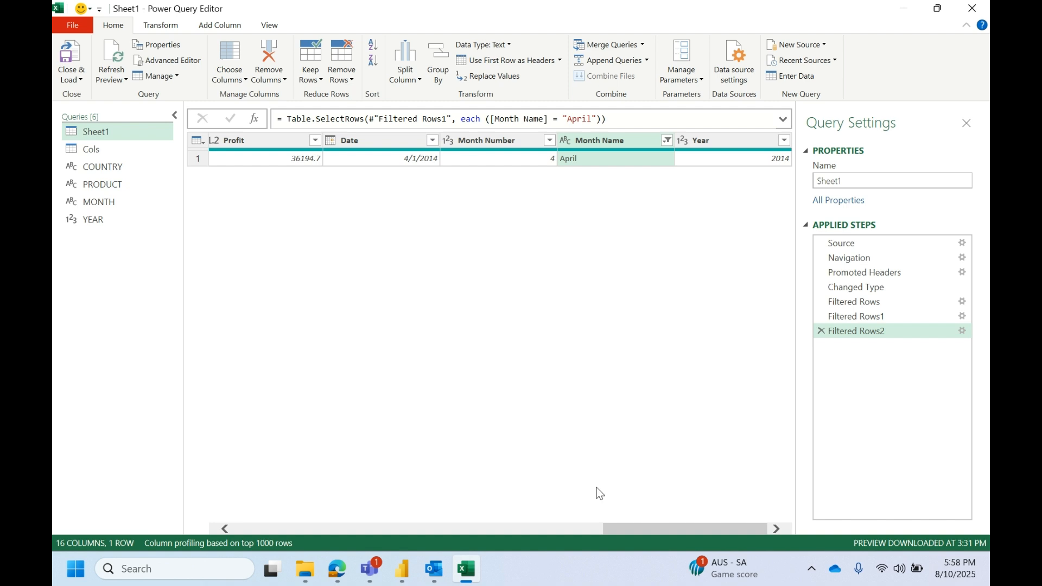
# Replace "April" in the Sheet1 query's Month Name filter formula with the MONTH query
pyautogui.click(563, 120)
pyautogui.press('Delete')
pyautogui.press('Delete')
pyautogui.press('Delete')
pyautogui.press('Delete')
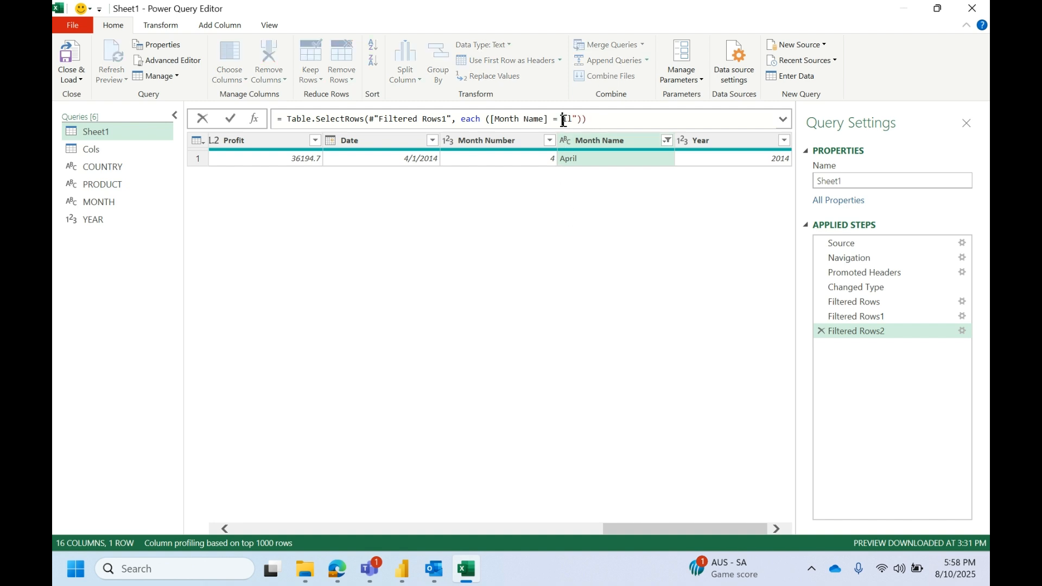
pyautogui.press('Delete')
pyautogui.write('MONTH')
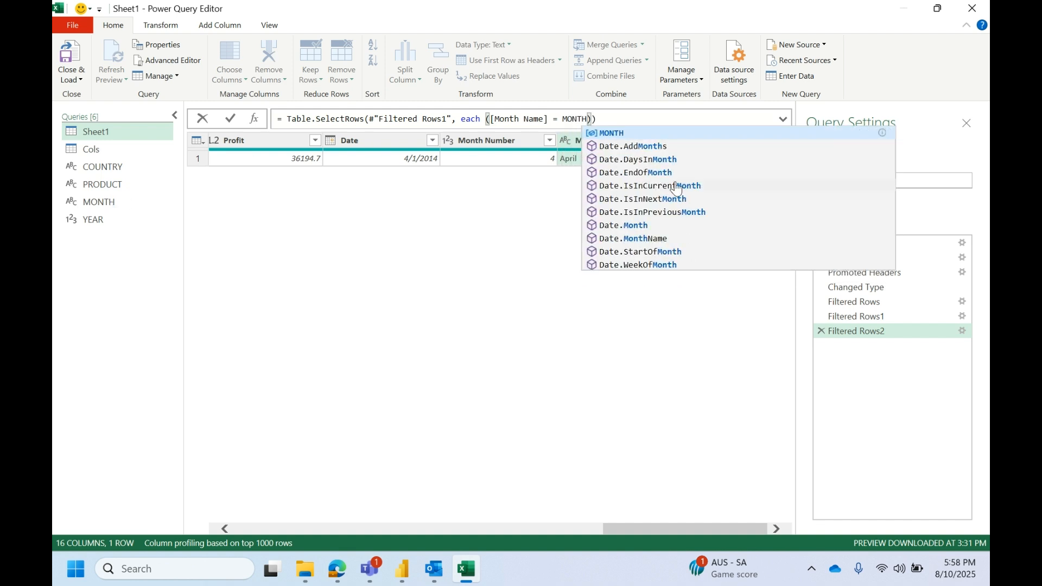
pyautogui.click(615, 133)
pyautogui.press('Return')
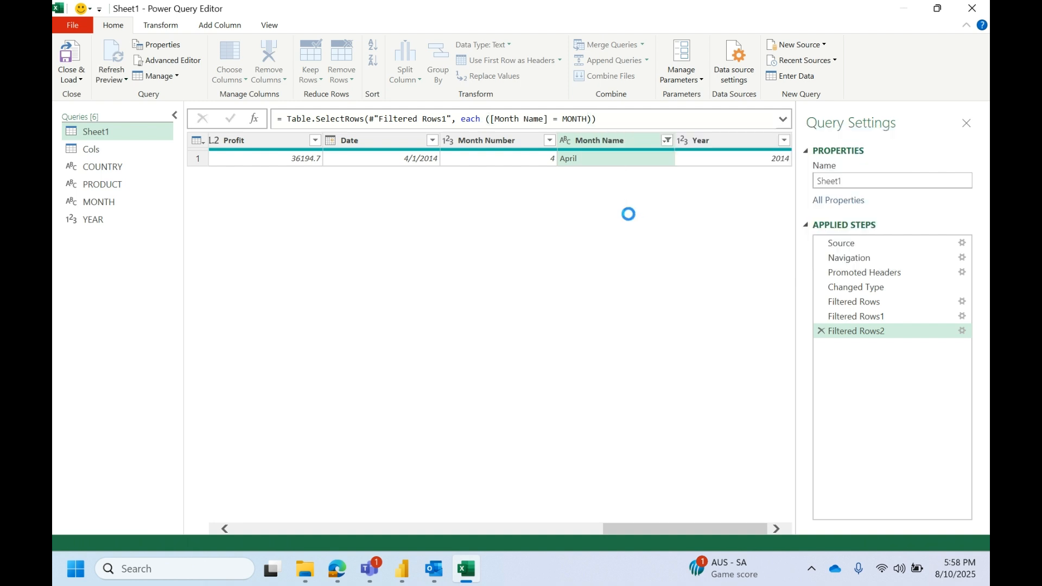
# Apply a filter step to the Year column of the Sheet1 query, keeping 2014 selected
pyautogui.click(784, 141)
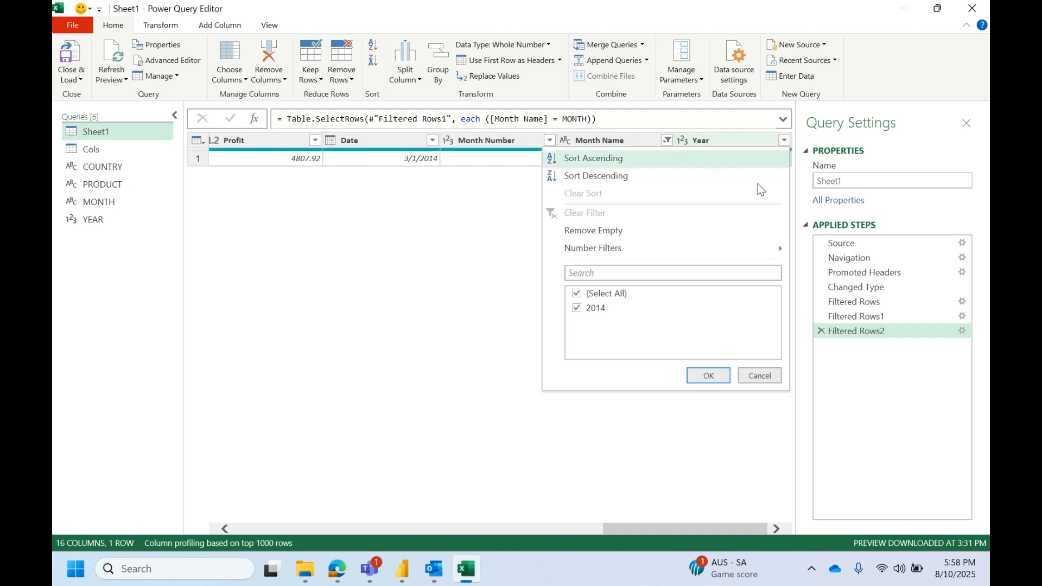
pyautogui.click(600, 308)
pyautogui.click(600, 308)
pyautogui.click(706, 379)
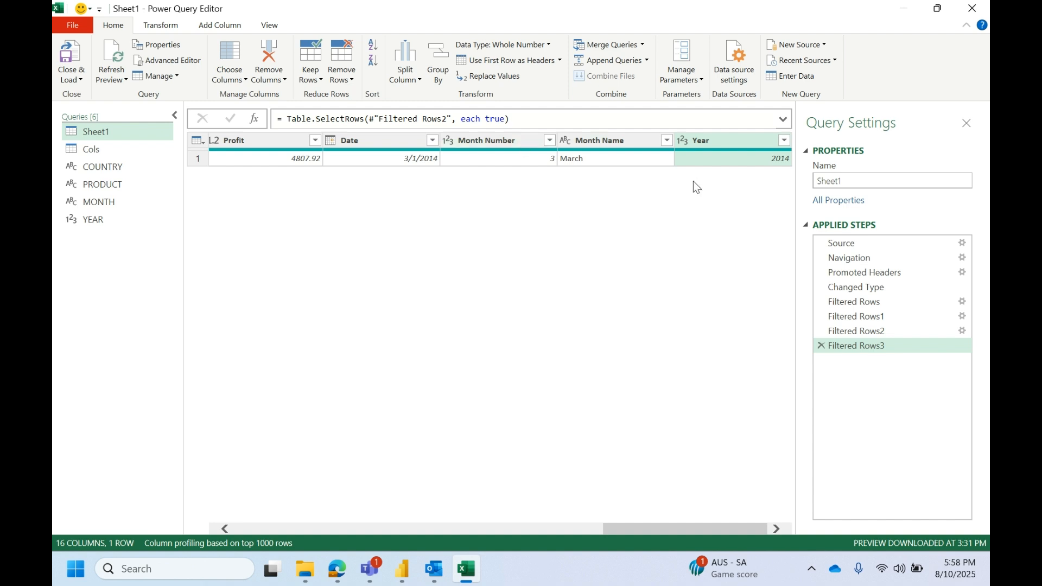
# Replace the "true" condition in the Year filter step's formula with ([Year] = YEAR)
pyautogui.click(494, 118)
pyautogui.doubleClick(494, 119)
pyautogui.press('BackSpace')
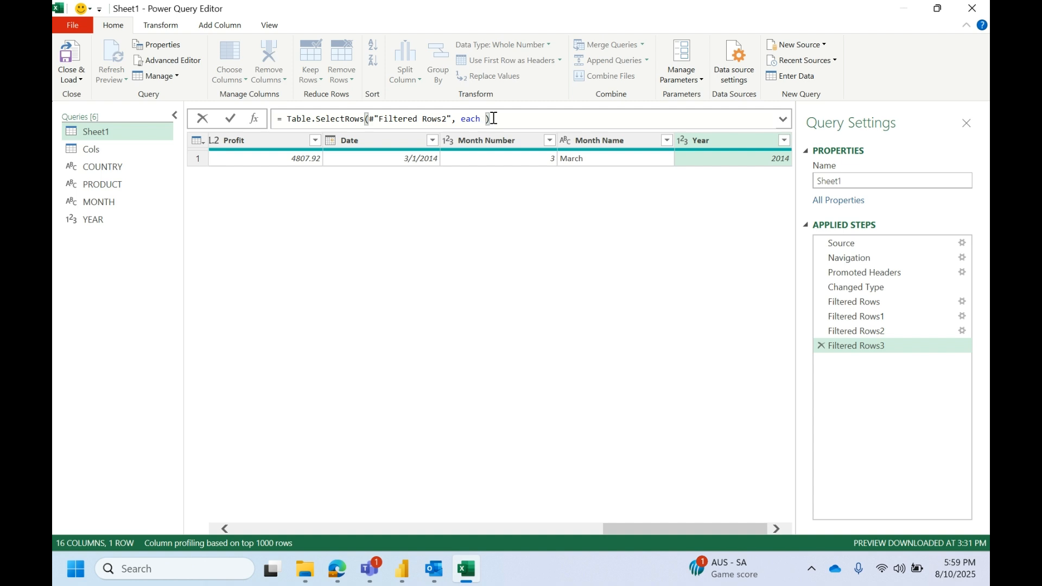
pyautogui.write('[Year')
pyautogui.write(' =')
pyautogui.press('BackSpace')
pyautogui.press('BackSpace')
pyautogui.click(485, 119)
pyautogui.write('(')
pyautogui.keyDown('shift'); pyautogui.click(524, 118); pyautogui.keyUp('shift')
pyautogui.click(524, 119)
pyautogui.write('= year')
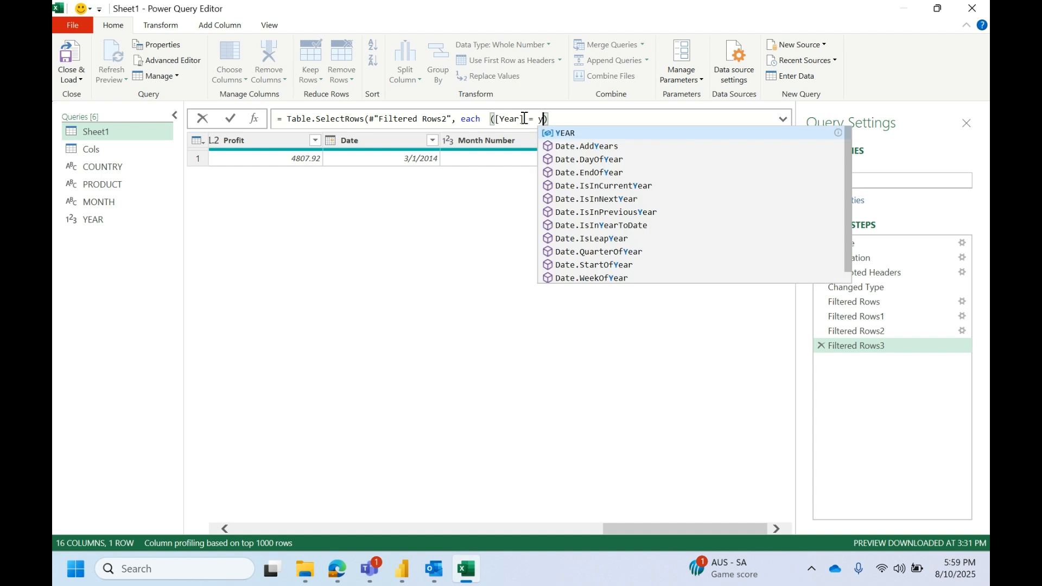
pyautogui.click(594, 135)
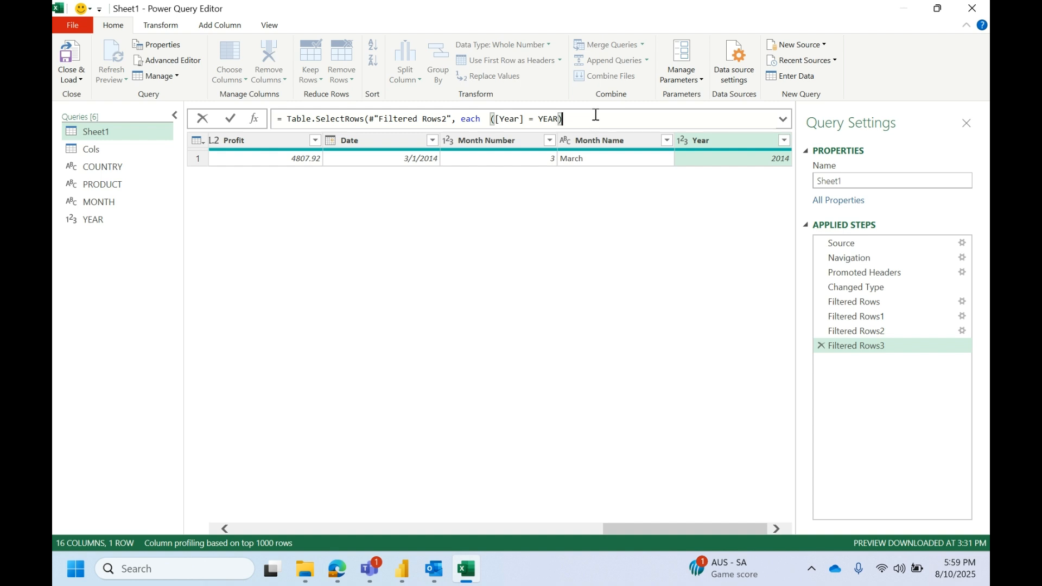
pyautogui.write(')')
pyautogui.press('Return')
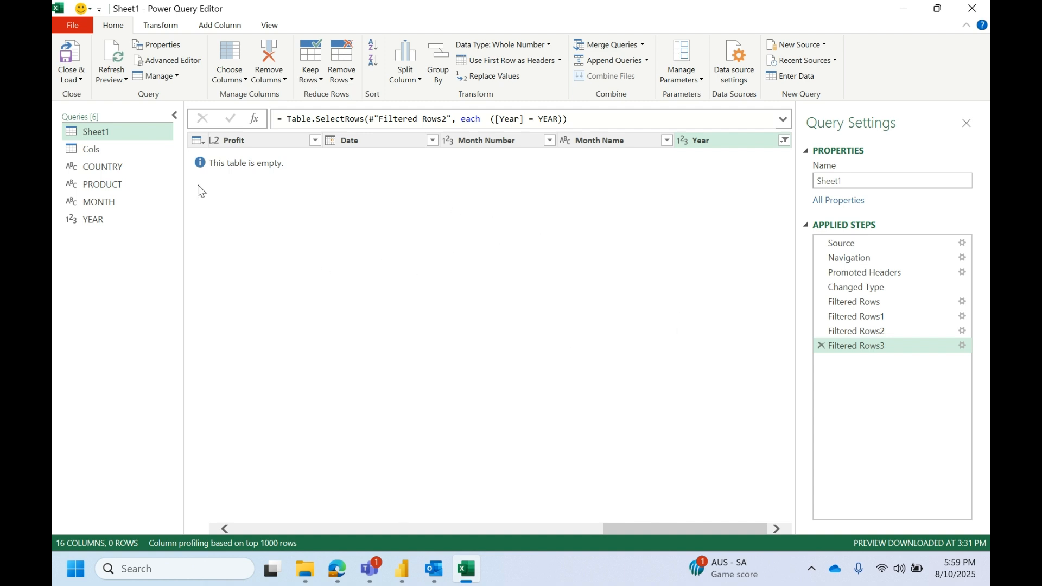
# Close the query editor, load the filtered Sheet1 query into its worksheet, and switch to the Cols sheet
pyautogui.click(71, 79)
pyautogui.click(110, 94)
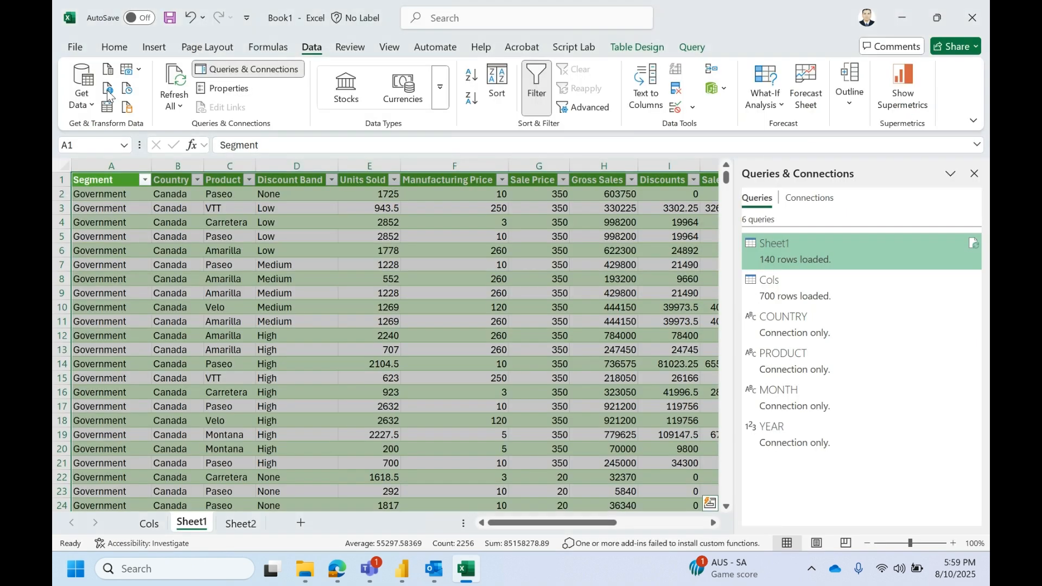
pyautogui.click(362, 239)
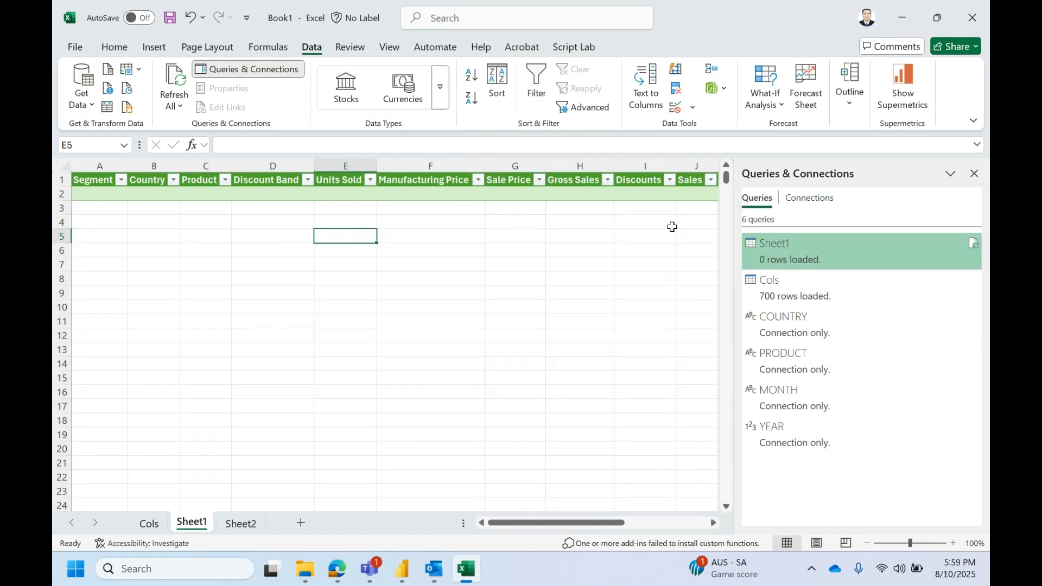
pyautogui.click(149, 525)
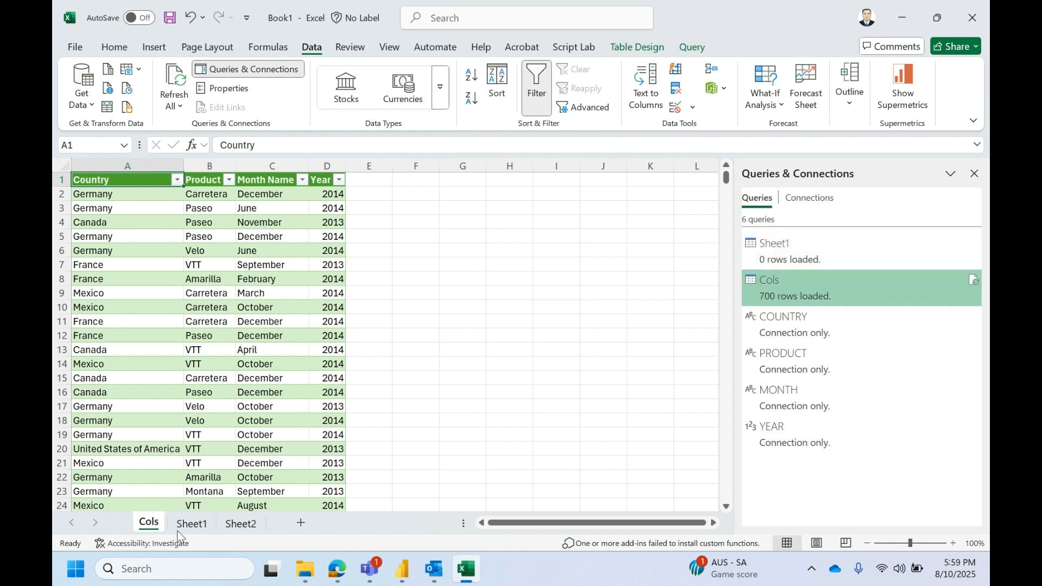
# Set the Year selection on Sheet2 to 2014
pyautogui.click(238, 523)
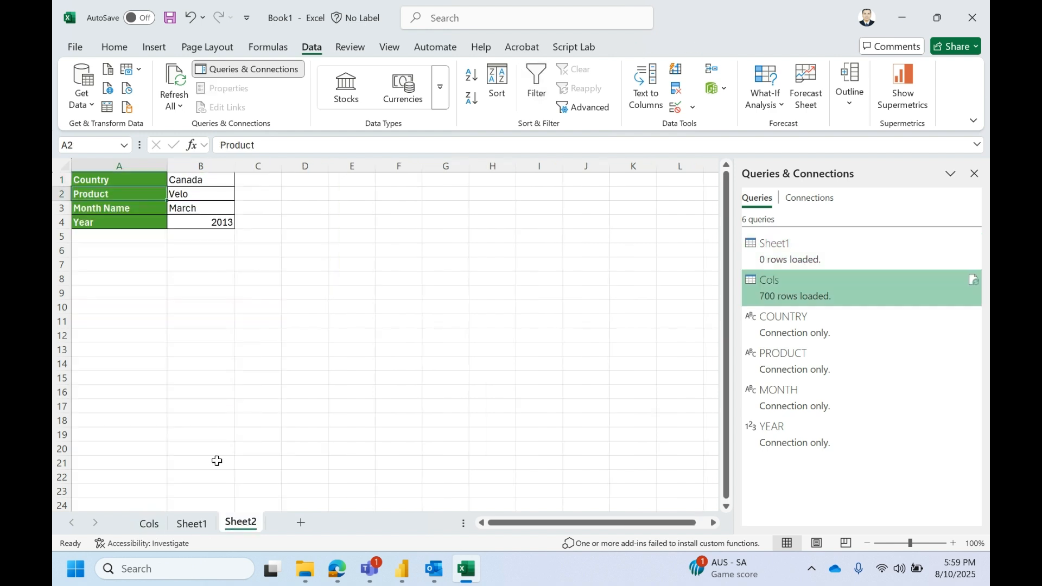
pyautogui.click(218, 217)
pyautogui.click(239, 222)
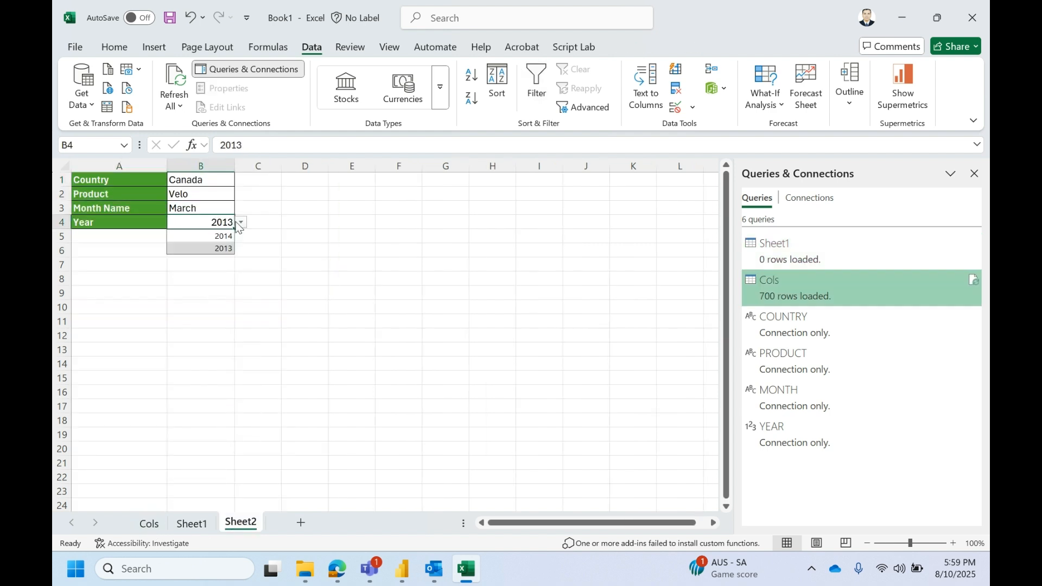
pyautogui.click(218, 241)
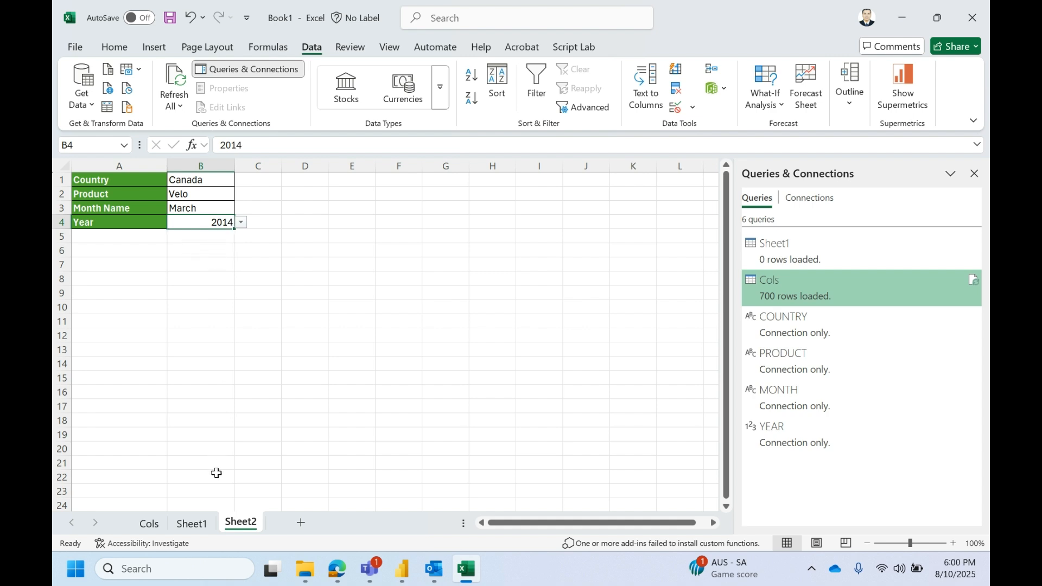
# Move the Sheet1 worksheet after Sheet2 and refresh its query table
pyautogui.moveTo(197, 528); pyautogui.dragTo(259, 523)
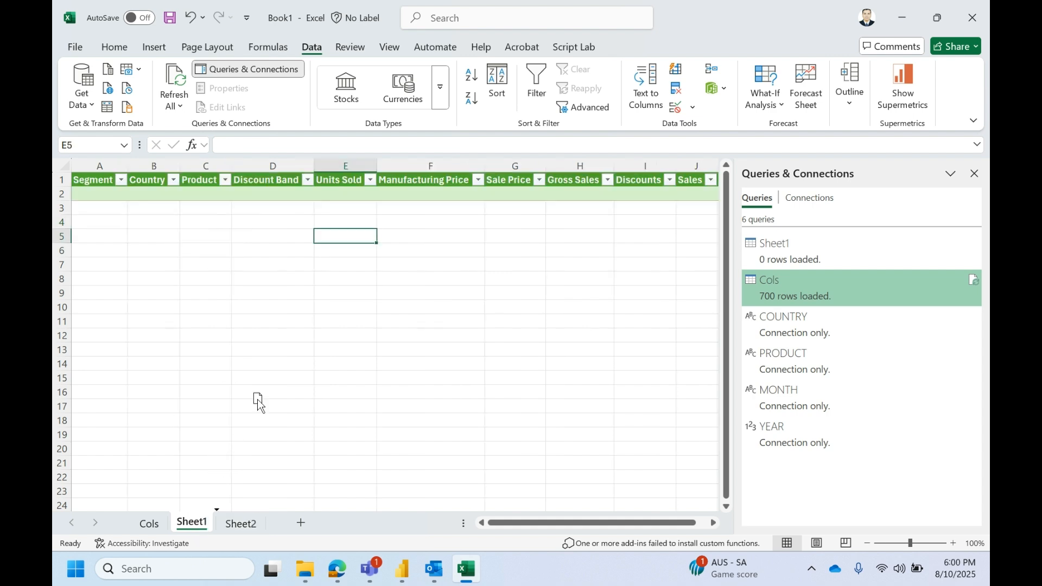
pyautogui.click(347, 196)
pyautogui.rightClick(353, 193)
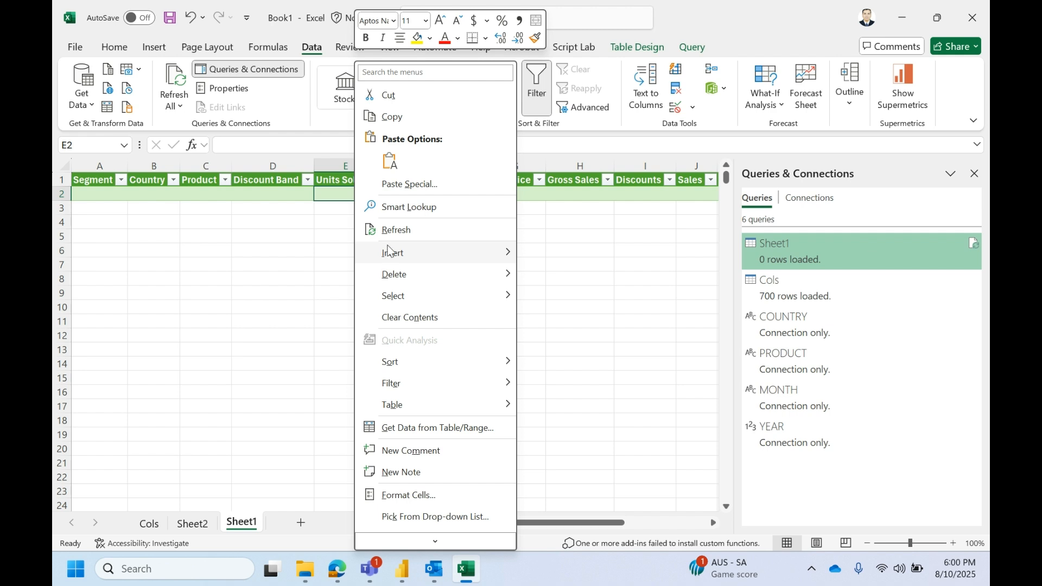
pyautogui.click(397, 229)
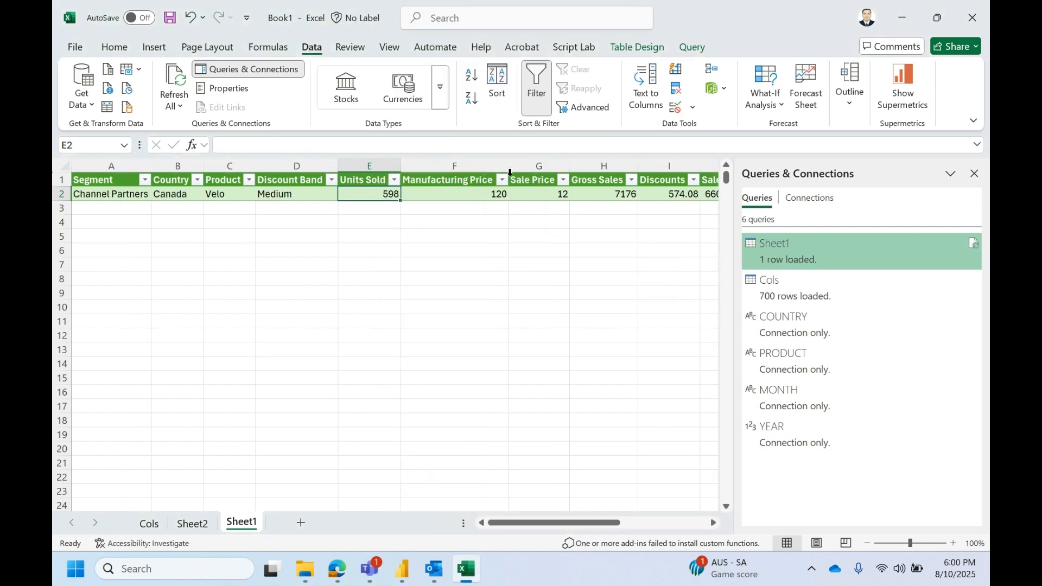
# Set the Country selection on Sheet2 to United States of America
pyautogui.click(194, 524)
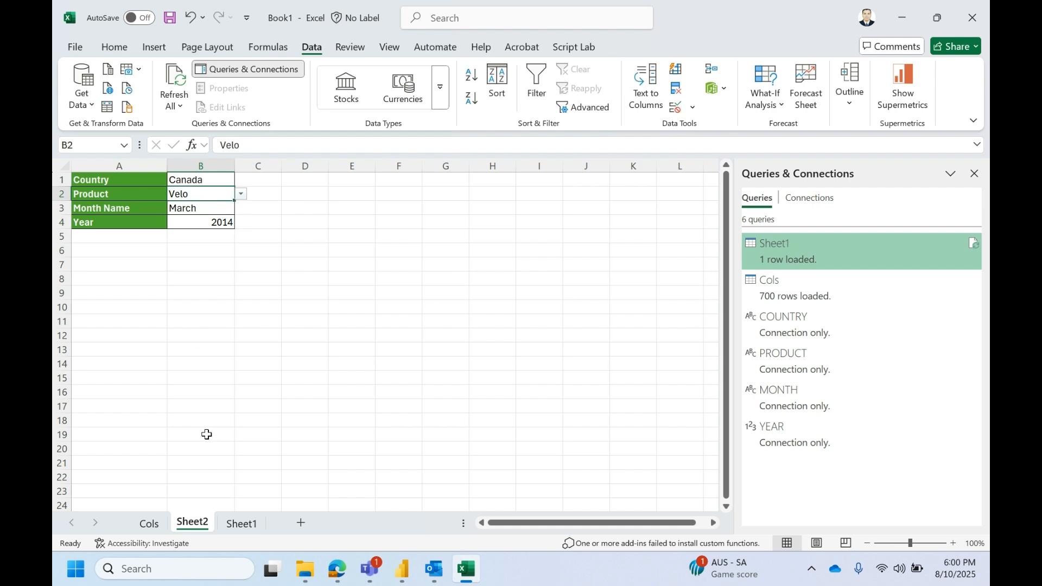
pyautogui.click(242, 524)
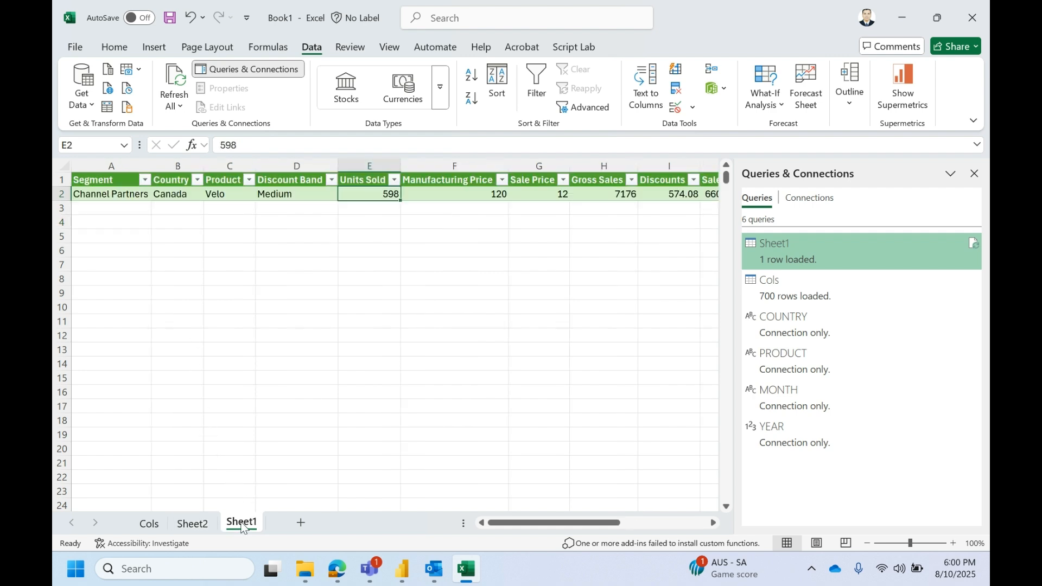
pyautogui.click(207, 526)
pyautogui.click(222, 179)
pyautogui.click(241, 181)
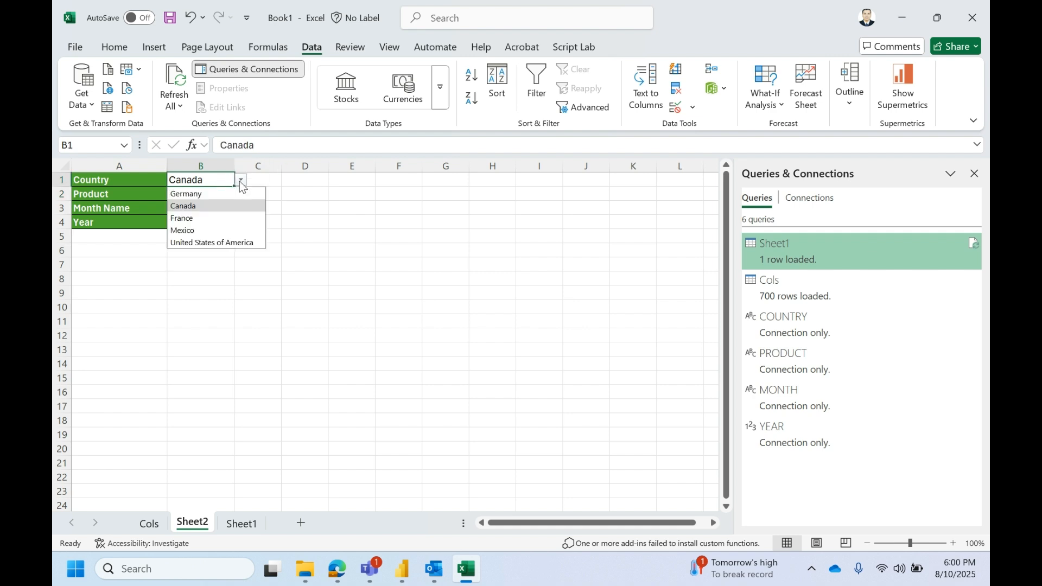
pyautogui.click(222, 243)
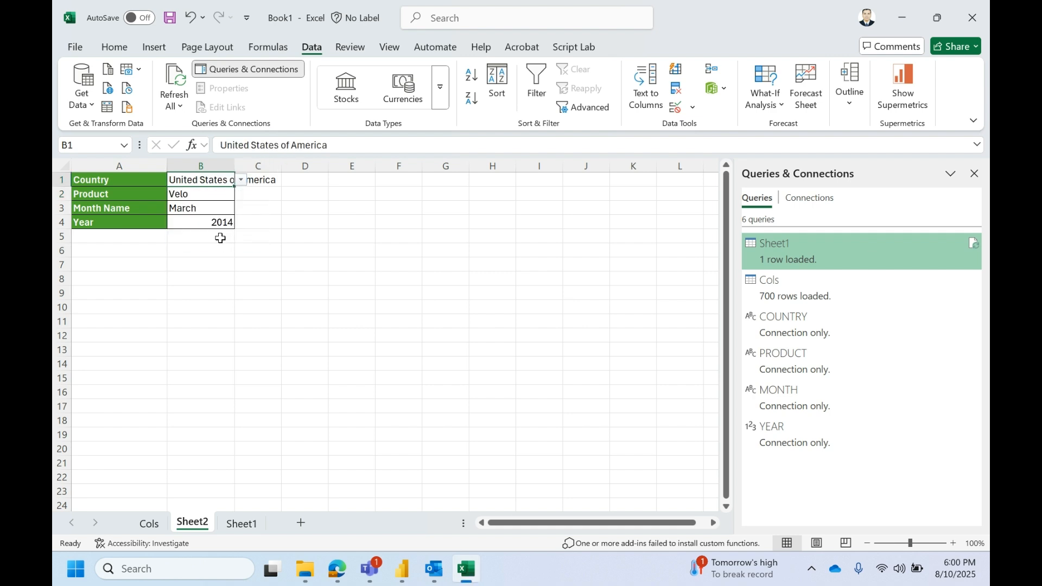
# Set the Product selection to Carretera and the Month Name selection to December on Sheet2
pyautogui.click(217, 196)
pyautogui.click(242, 194)
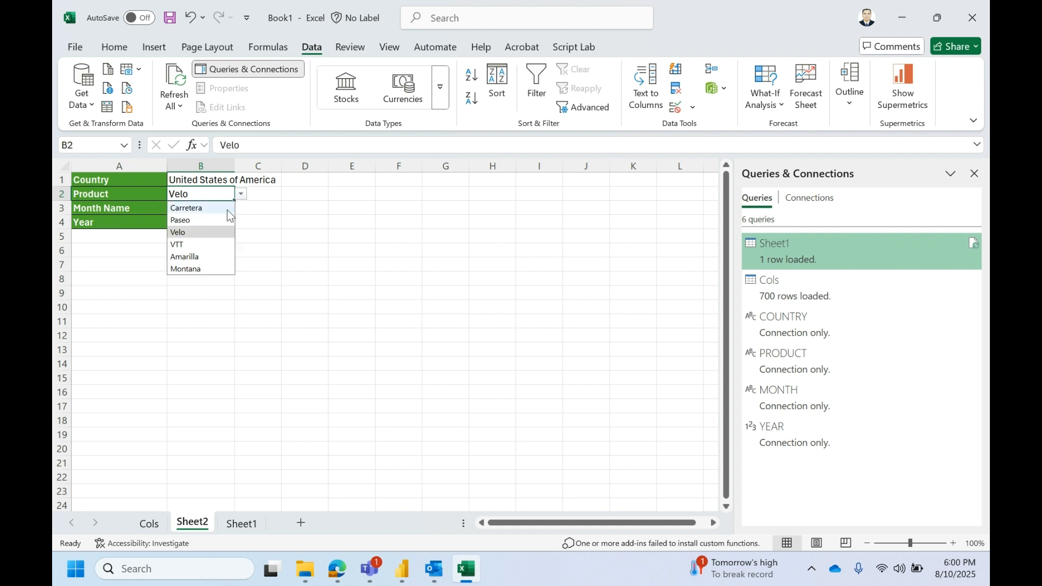
pyautogui.click(206, 207)
pyautogui.click(224, 206)
pyautogui.click(239, 209)
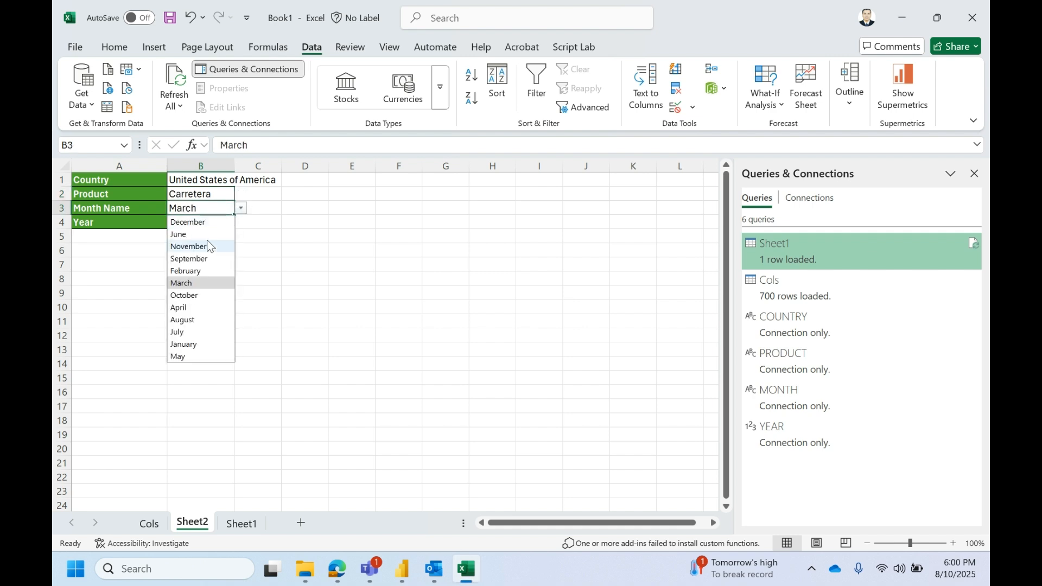
pyautogui.click(210, 221)
pyautogui.click(210, 221)
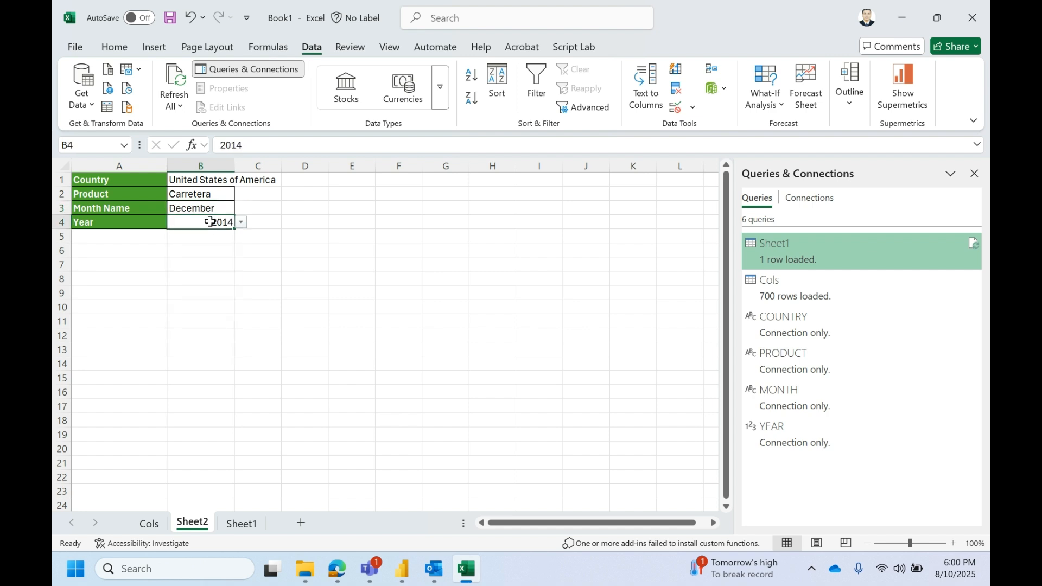
# Go to the Sheet1 worksheet and refresh the Sheet1 query with the new selections
pyautogui.click(251, 524)
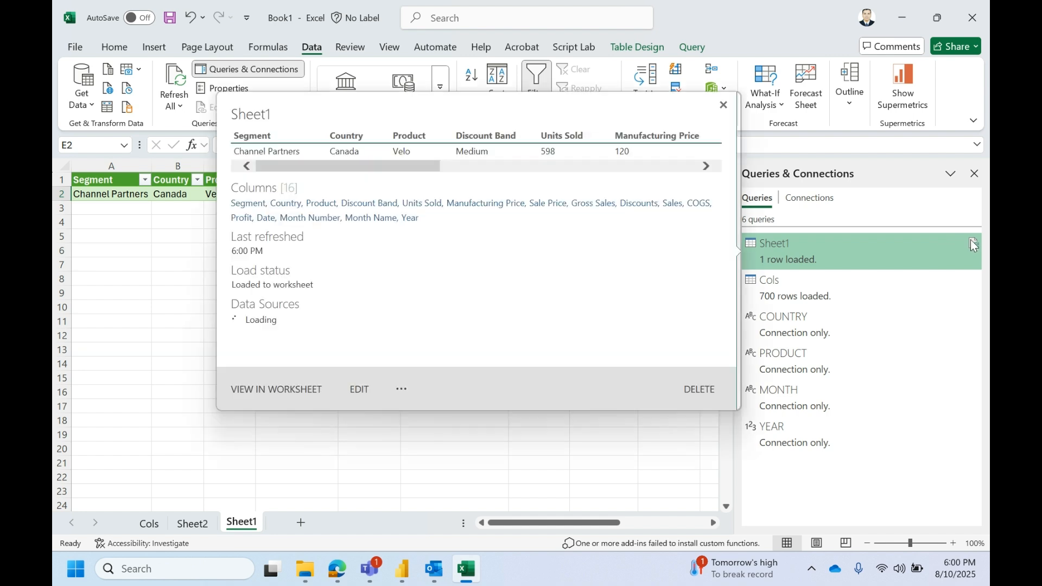
pyautogui.click(971, 240)
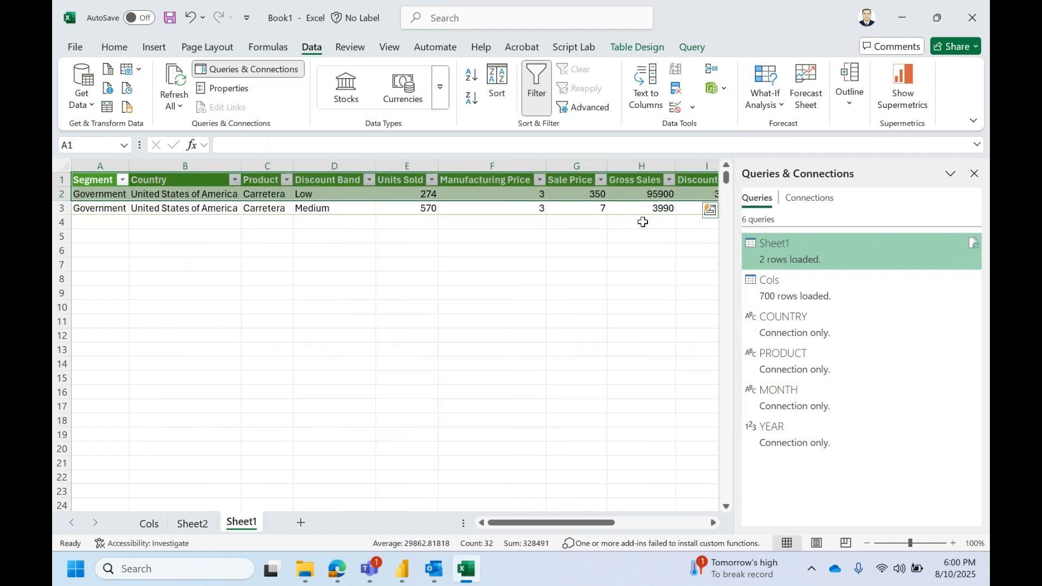
# Examine the refreshed Sheet1 rows across all columns from Segment to Year, checking them against the Sheet2 selections
pyautogui.click(556, 192)
pyautogui.press('Left')
pyautogui.press('Left')
pyautogui.press('Left')
pyautogui.press('Left')
pyautogui.press('Left')
pyautogui.press('Left')
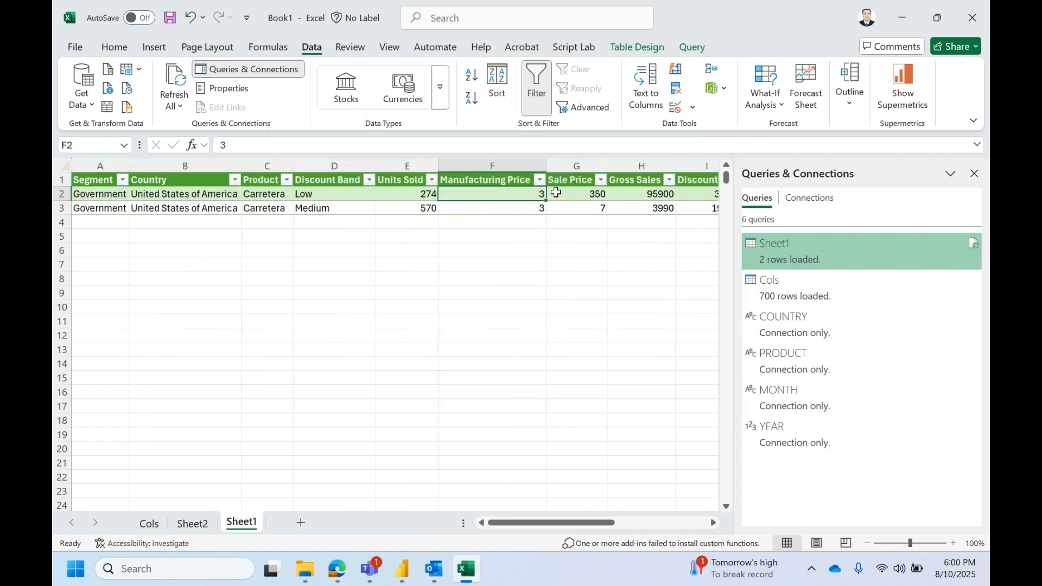
pyautogui.press('Up')
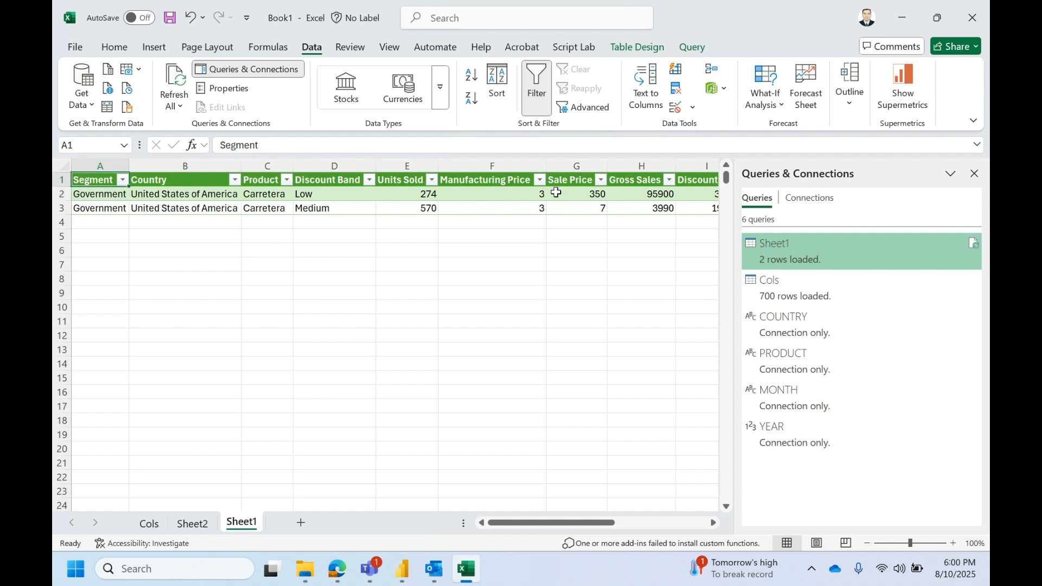
pyautogui.press('Right')
pyautogui.press('Right')
pyautogui.press('Right')
pyautogui.press('Right')
pyautogui.press('Right')
pyautogui.press('Right')
pyautogui.press('Right')
pyautogui.press('Right')
pyautogui.press('Right')
pyautogui.press('Right')
pyautogui.press('Right')
pyautogui.press('Right')
pyautogui.press('Right')
pyautogui.press('Right')
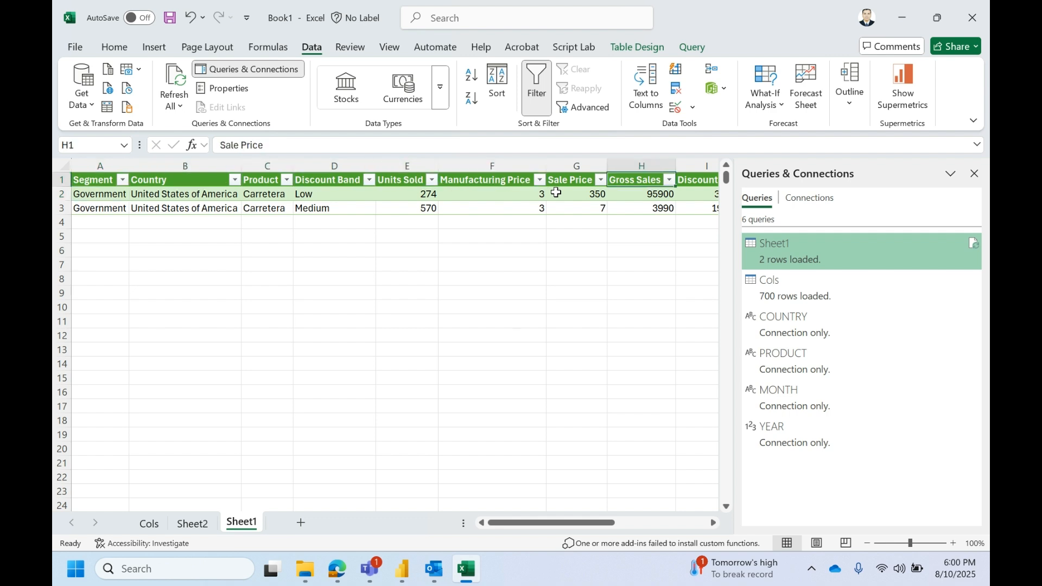
pyautogui.press('Right')
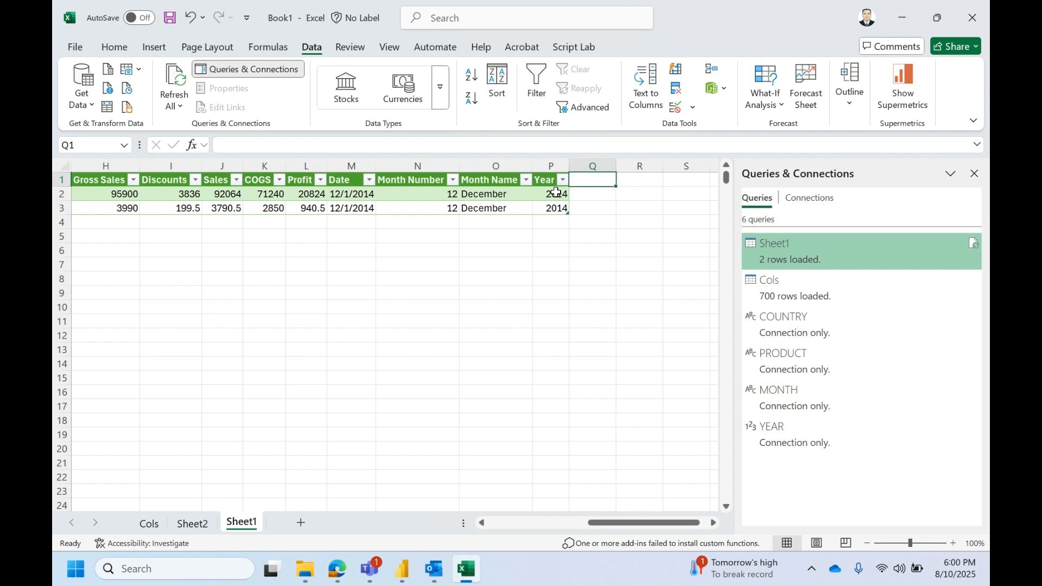
pyautogui.press('Left')
pyautogui.press('Left')
pyautogui.press('Left')
pyautogui.press('Left')
pyautogui.press('Left')
pyautogui.press('Left')
pyautogui.press('Left')
pyautogui.press('Left')
pyautogui.press('Left')
pyautogui.press('Left')
pyautogui.press('Left')
pyautogui.press('Left')
pyautogui.press('Left')
pyautogui.press('Left')
pyautogui.press('Left')
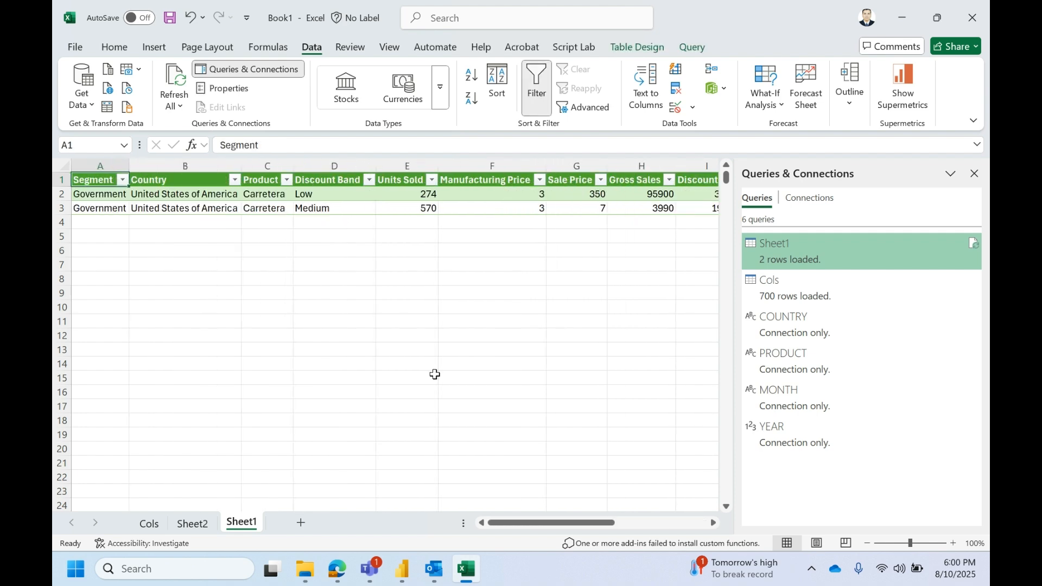
# Open the Sheet1 query in Power Query Editor, review the formulas of its Source and Navigation steps, and close the editor
pyautogui.click(195, 532)
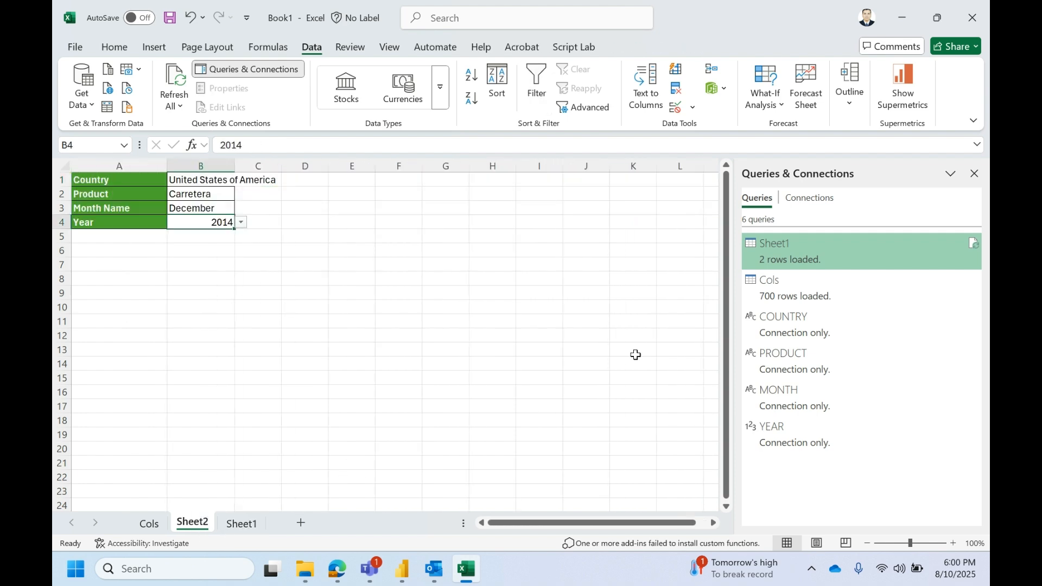
pyautogui.doubleClick(850, 236)
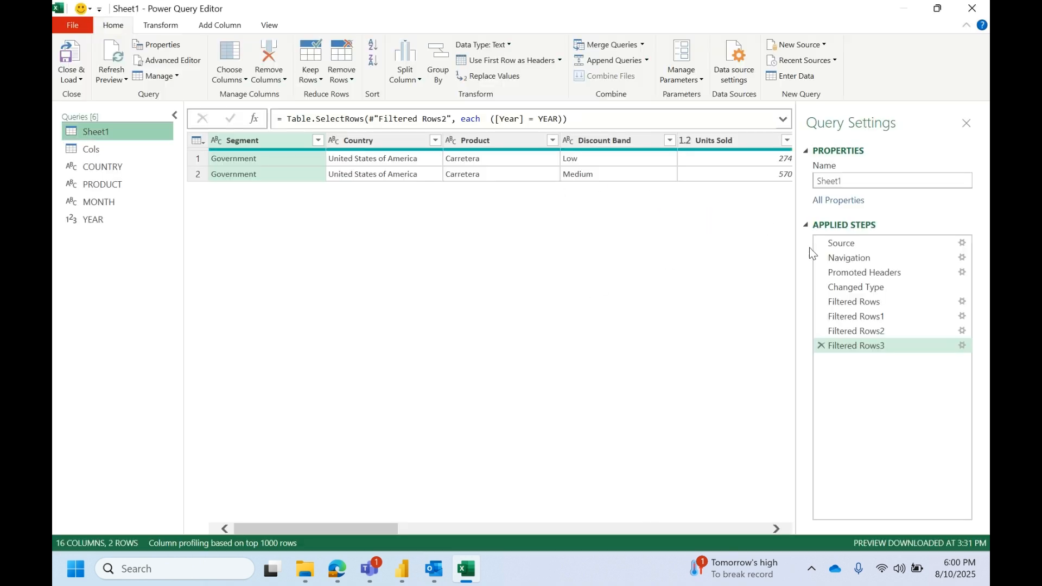
pyautogui.click(853, 244)
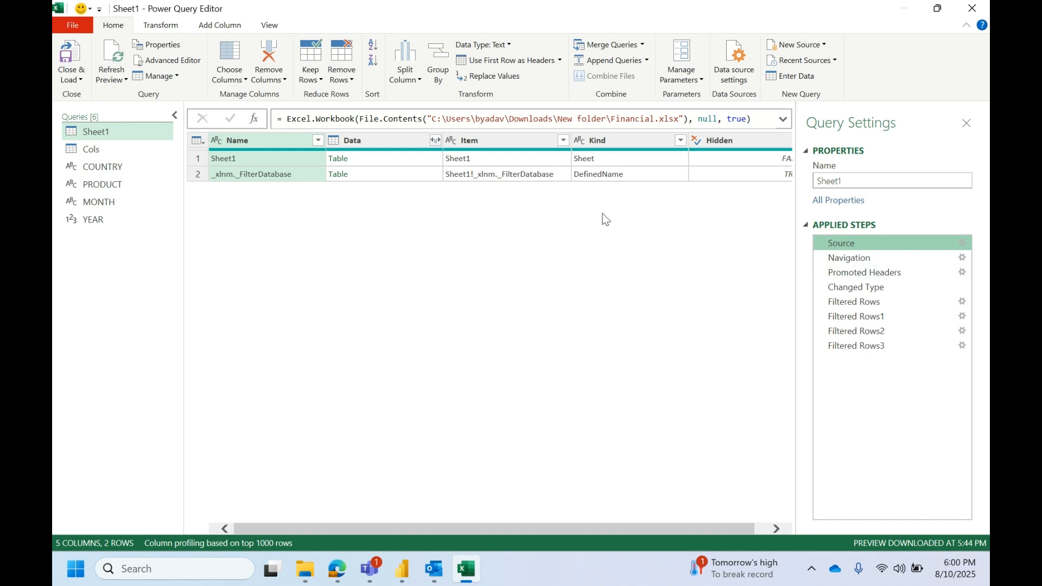
pyautogui.click(607, 115)
pyautogui.click(599, 118)
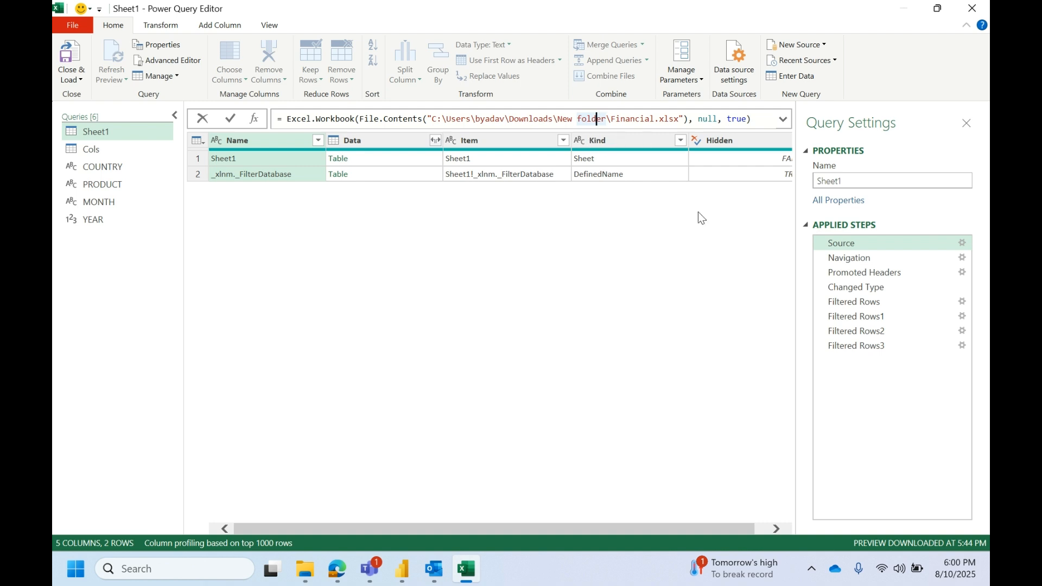
pyautogui.click(865, 257)
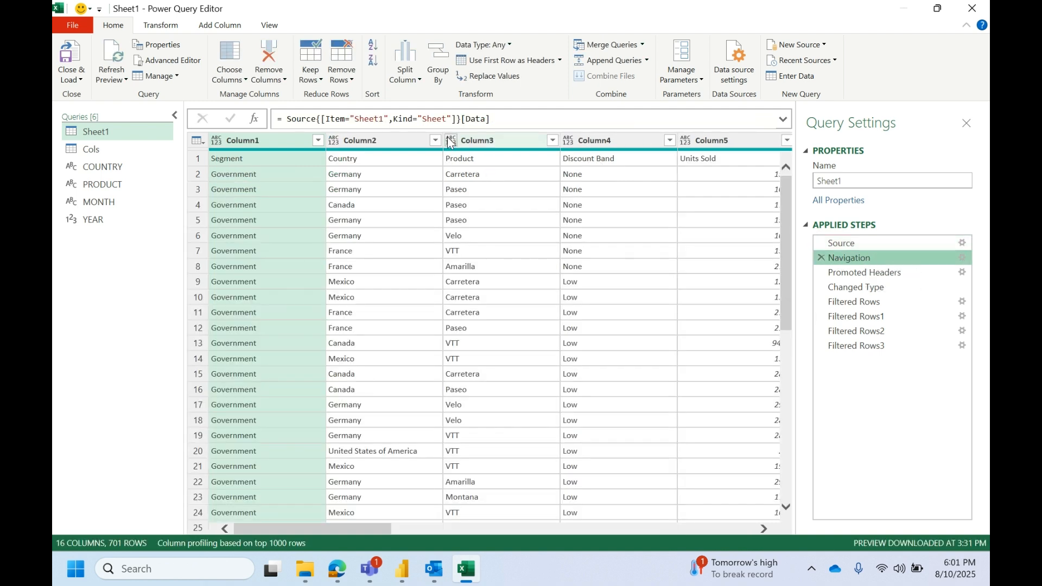
pyautogui.doubleClick(433, 120)
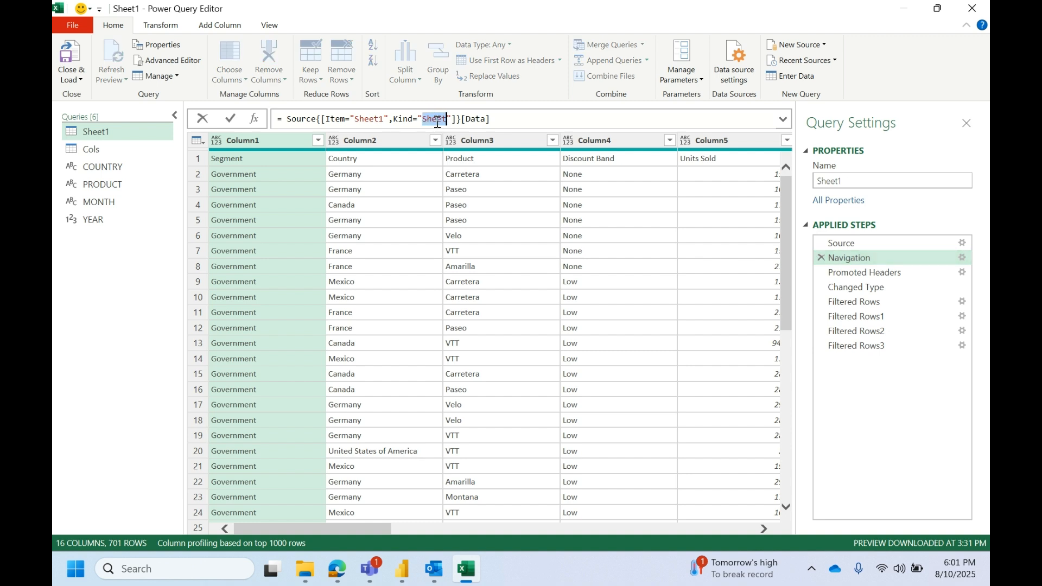
pyautogui.click(968, 7)
# Autofit column B on Sheet2 to the width of the selected country name
pyautogui.click(210, 523)
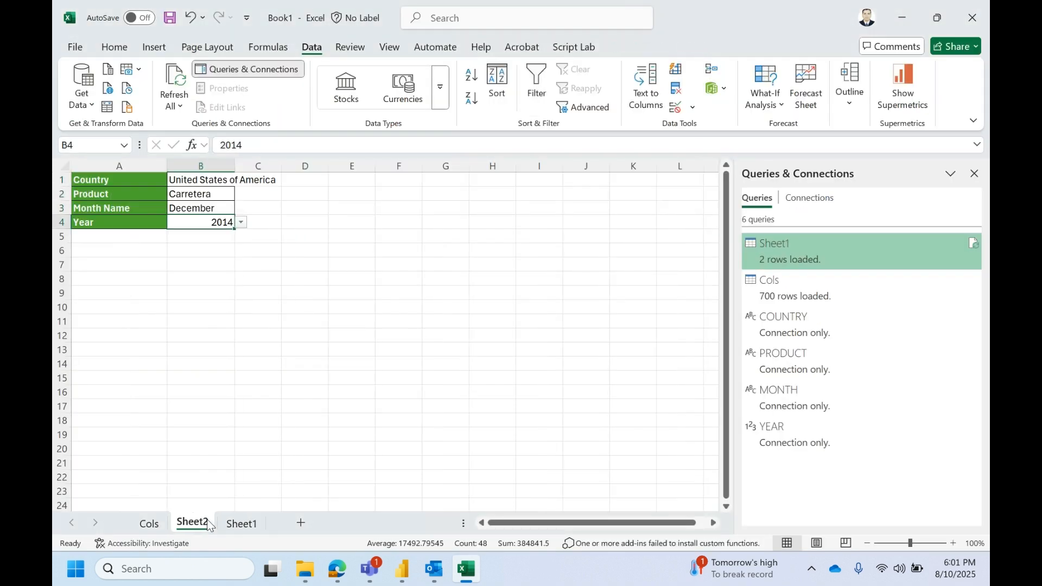
pyautogui.click(212, 181)
pyautogui.doubleClick(213, 181)
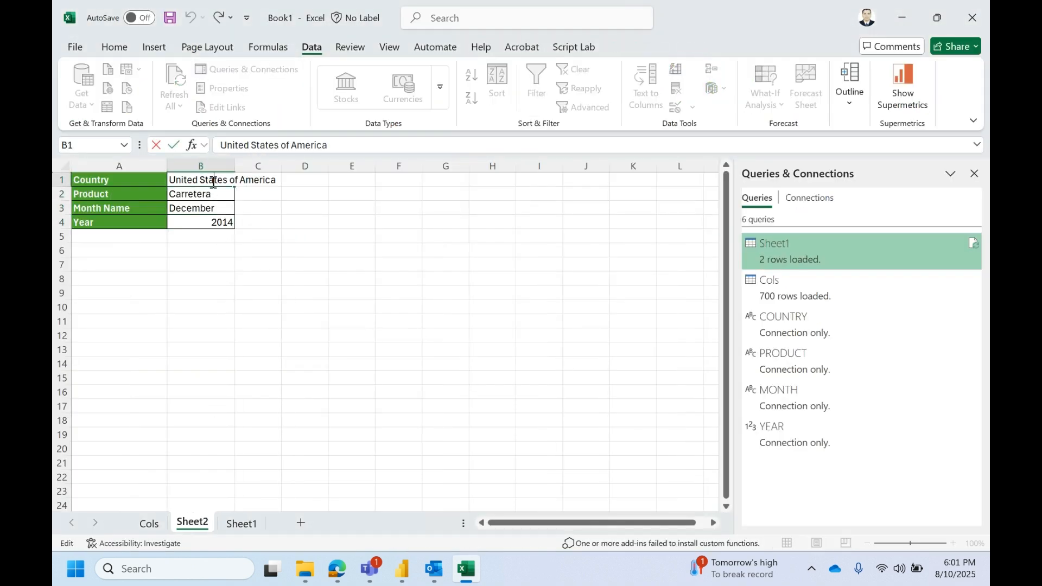
pyautogui.click(201, 209)
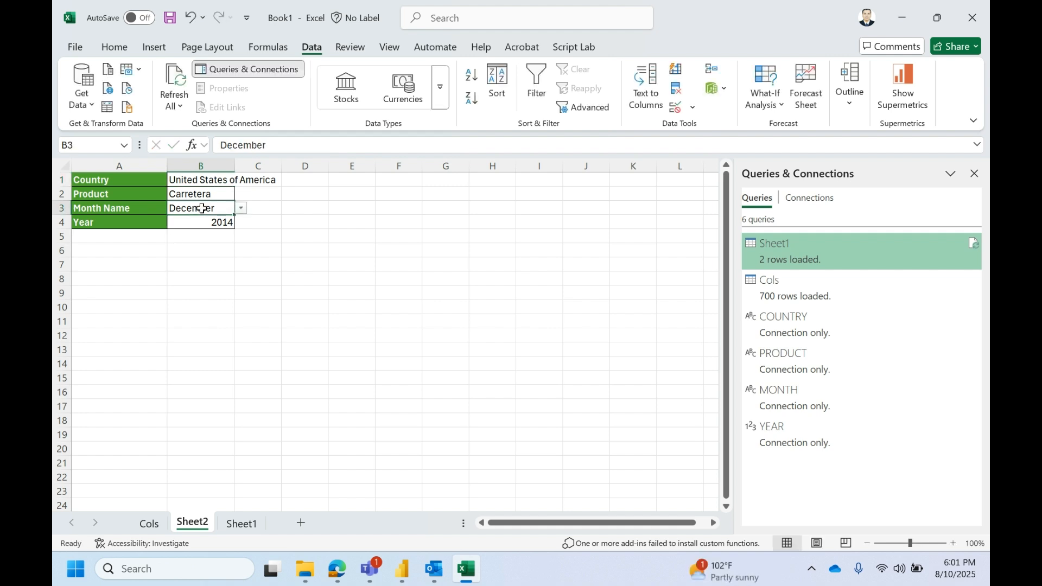
pyautogui.doubleClick(234, 170)
pyautogui.click(240, 237)
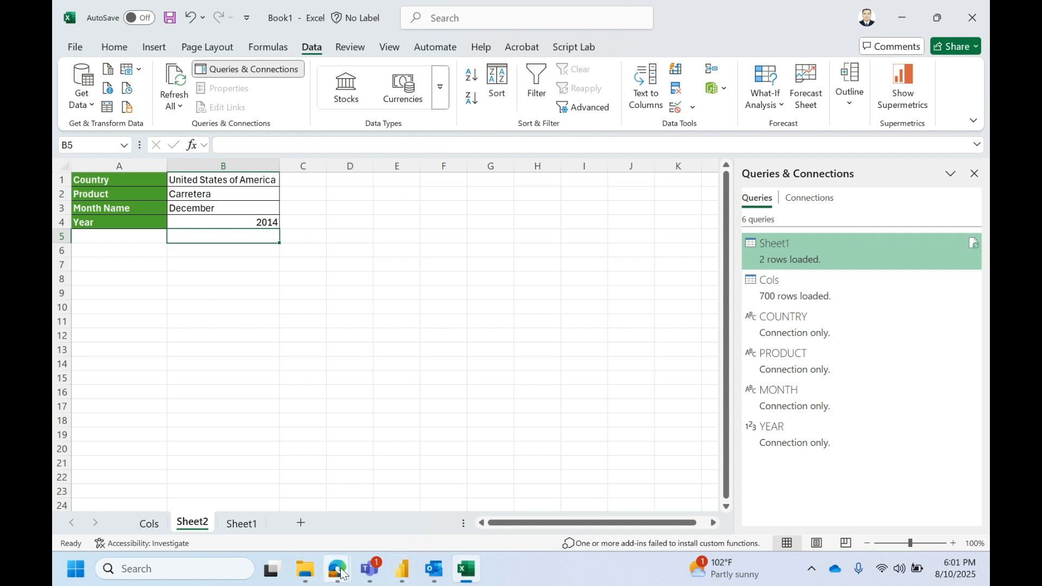
pyautogui.moveTo(343, 574)
pyautogui.click(406, 478)
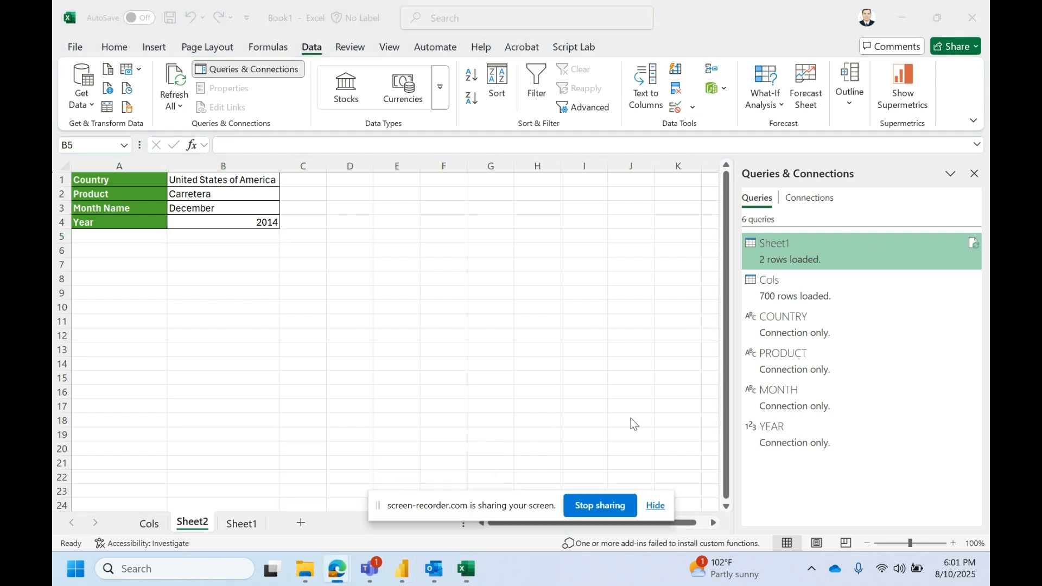